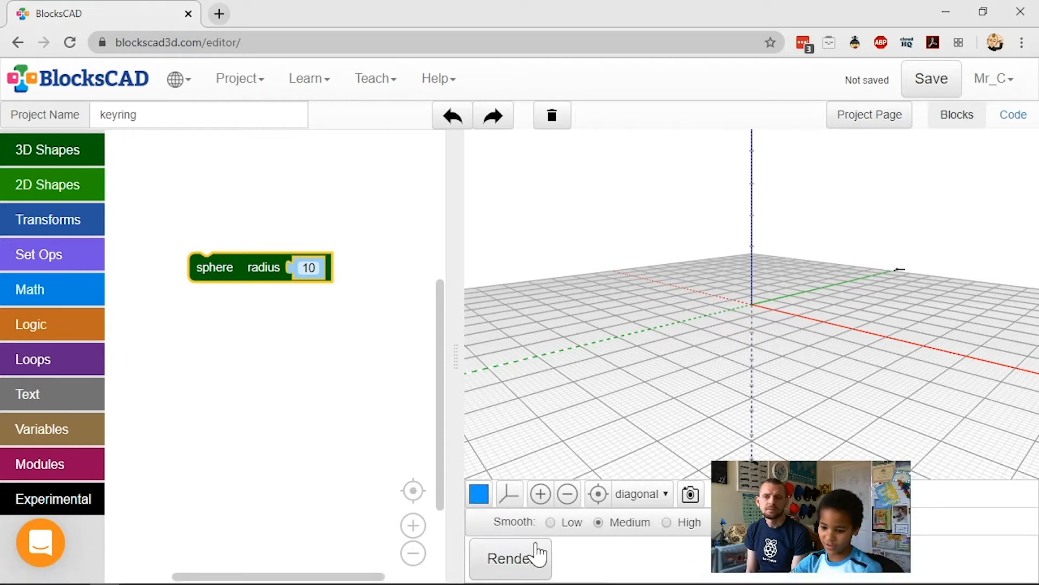
- Render the sphere, delete its block from the workspace and re-render the empty scene
{"action": "left_click", "coordinate": [532, 555]}
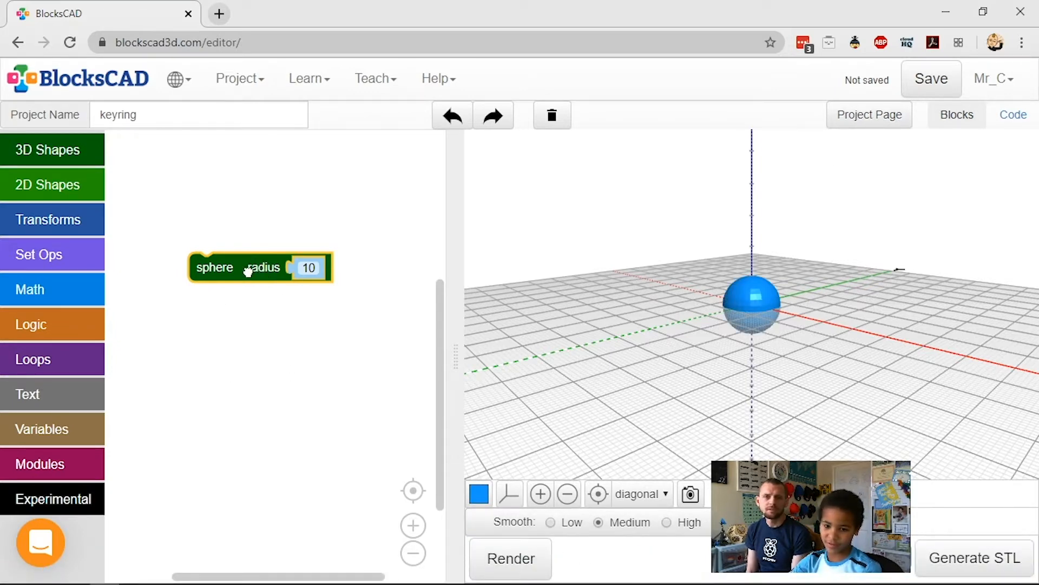
{"action": "left_click_drag", "start_coordinate": [248, 271], "coordinate": [32, 299]}
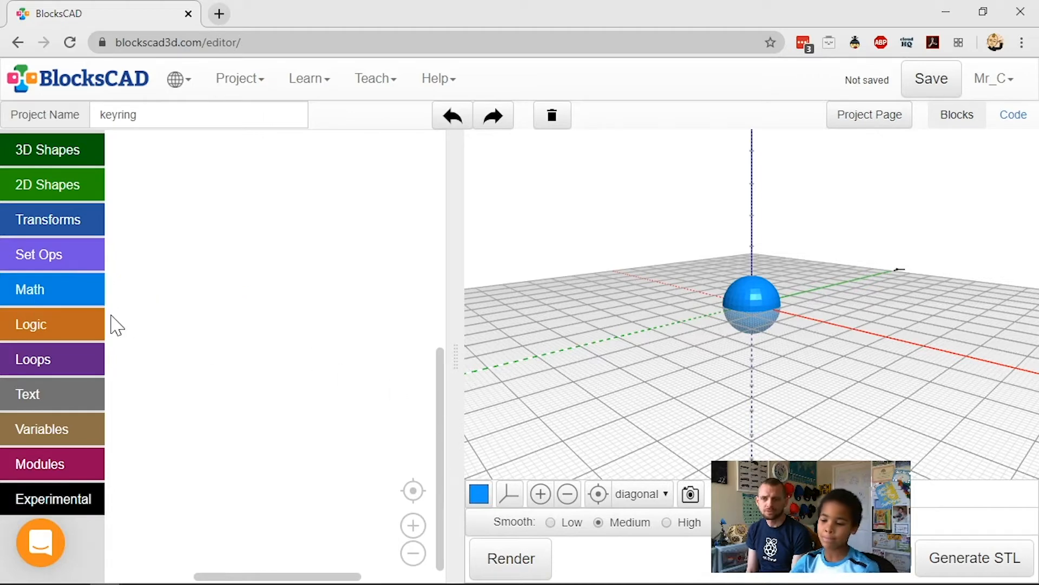
{"action": "left_click", "coordinate": [514, 555]}
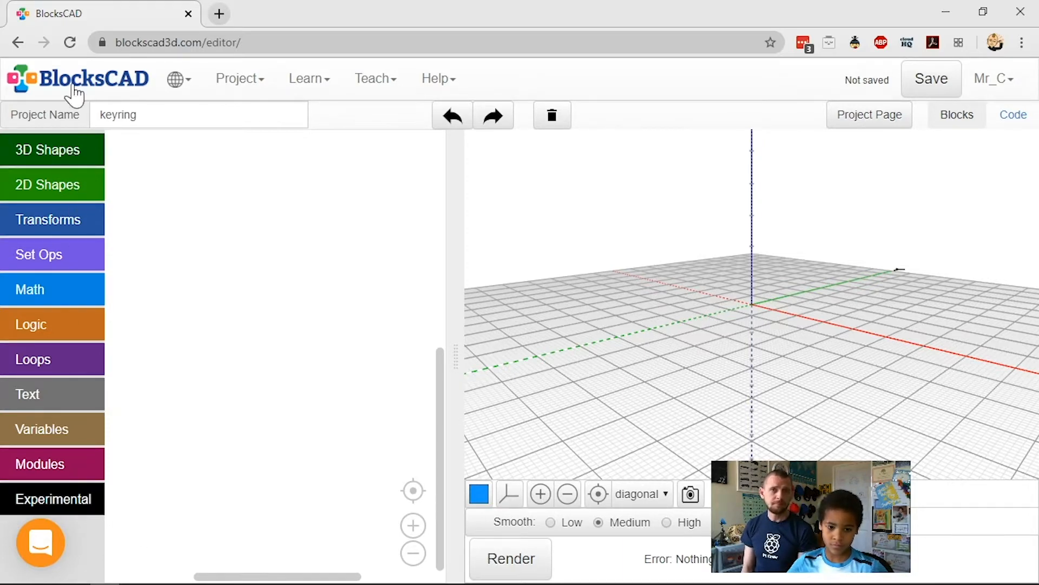
- Add a 3D text block to the empty workspace
{"action": "left_click", "coordinate": [92, 144]}
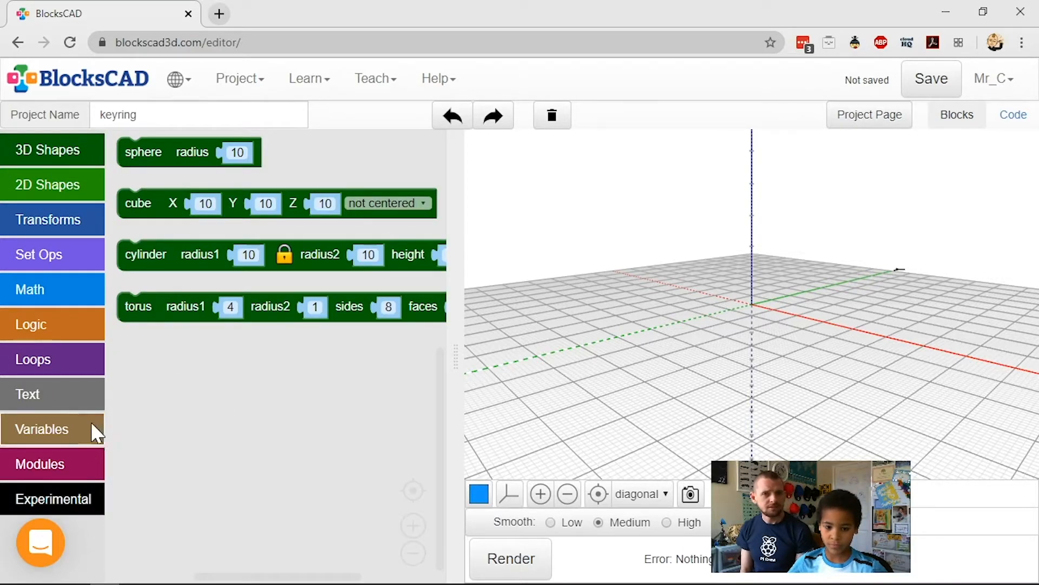
{"action": "left_click", "coordinate": [69, 395]}
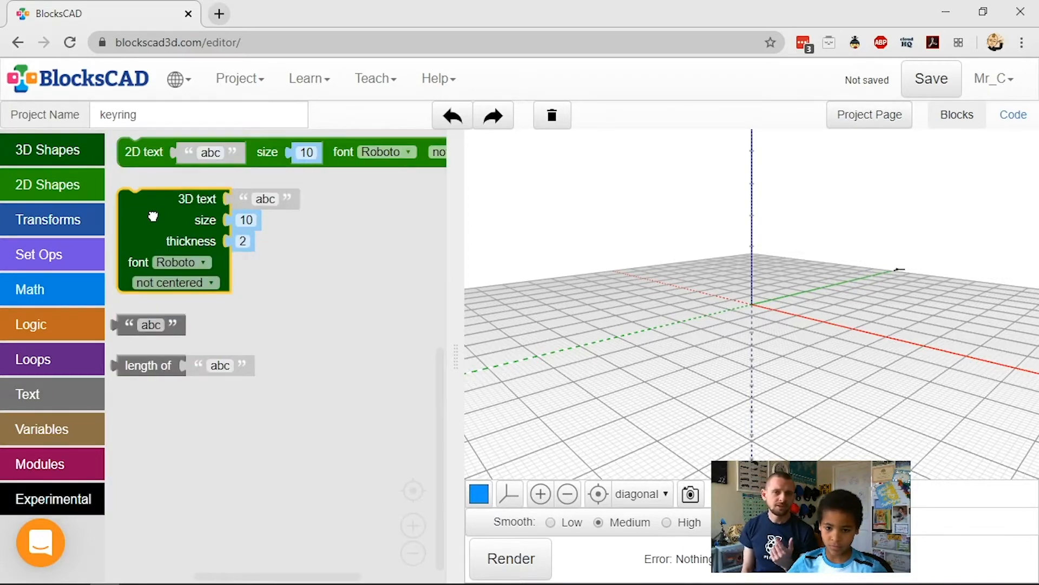
{"action": "left_click_drag", "start_coordinate": [153, 217], "coordinate": [179, 216]}
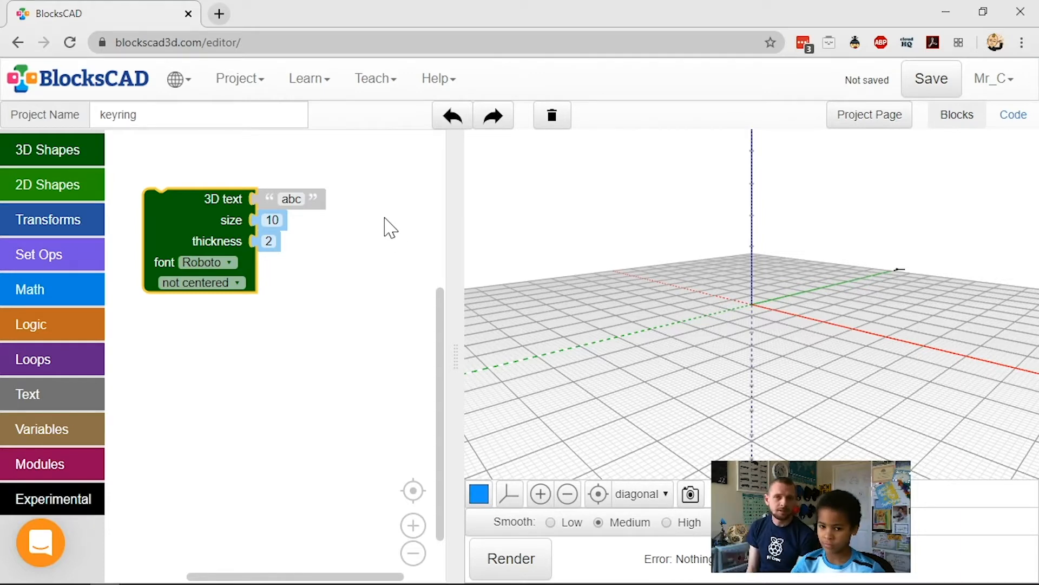
- Enter the person's first name in lowercase as the 3D text block's text
{"action": "left_click", "coordinate": [291, 199]}
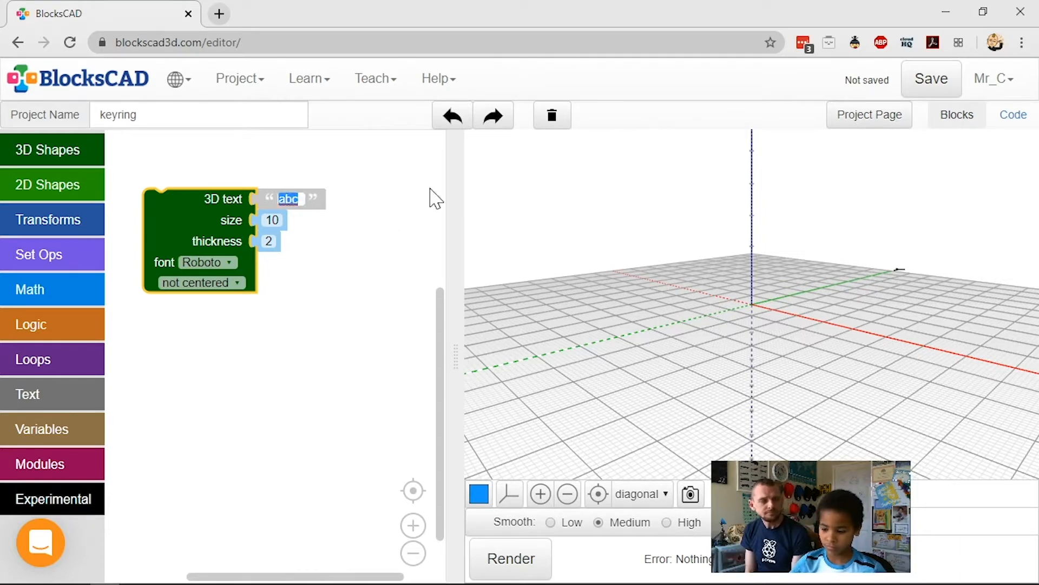
{"action": "key", "text": "BackSpace"}
{"action": "type", "text": "za"}
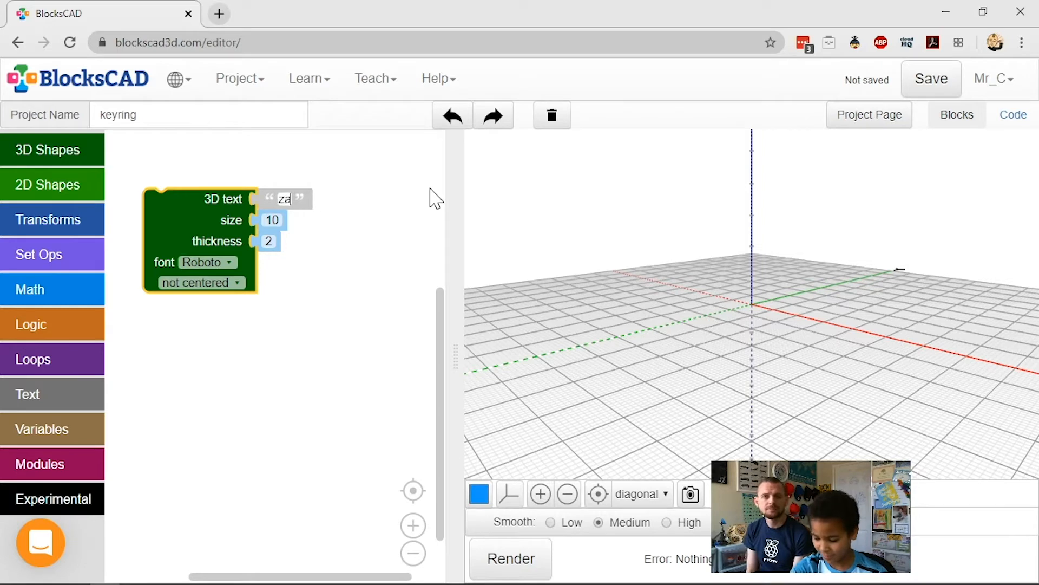
{"action": "type", "text": "cka"}
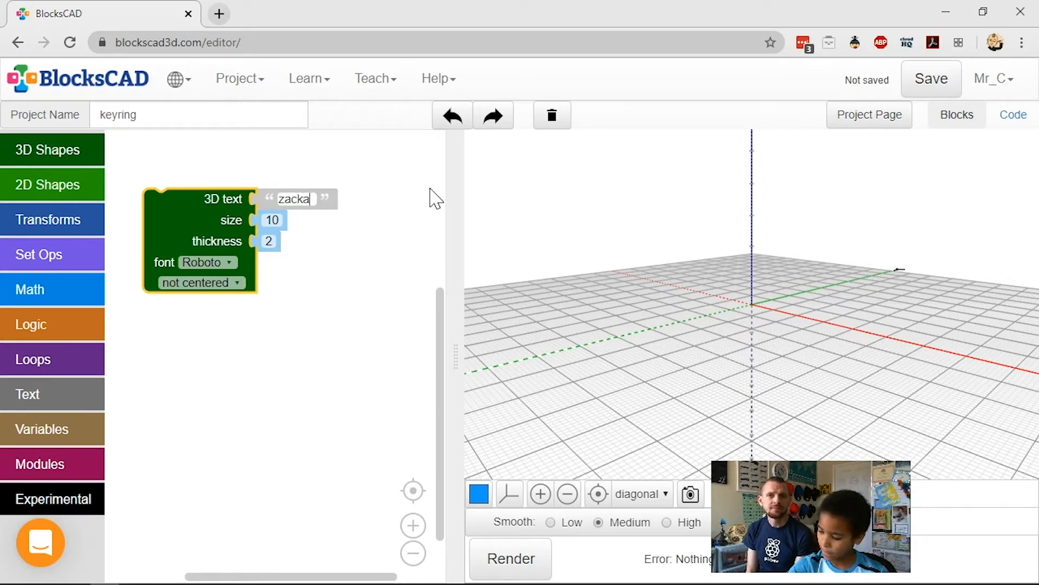
{"action": "type", "text": "i"}
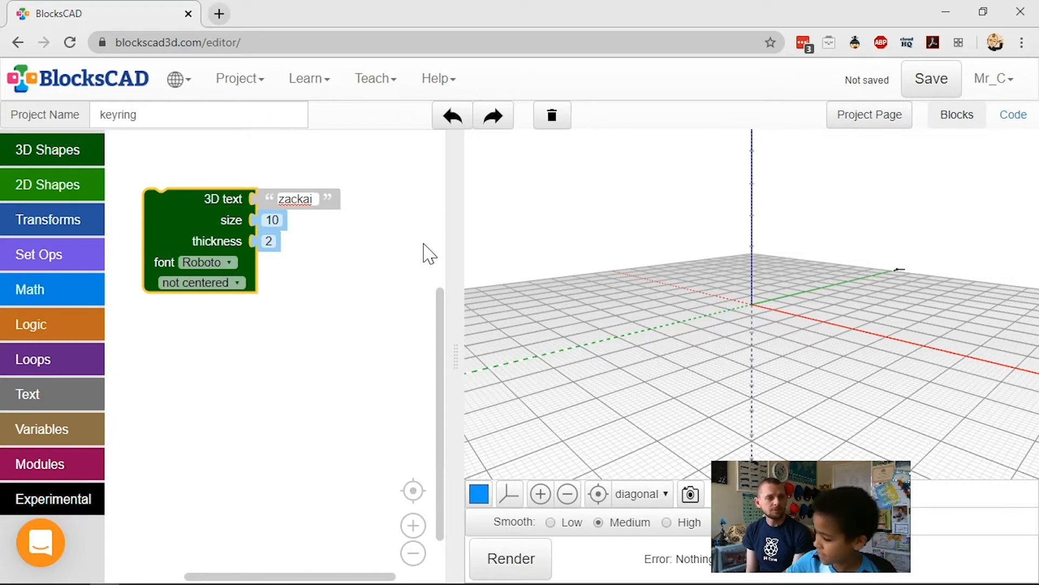
- Replace the 3D text block's text with the person's first name in capital letters
{"action": "key", "text": "BackSpace"}
{"action": "key", "text": "BackSpace"}
{"action": "key", "text": "BackSpace"}
{"action": "key", "text": "BackSpace"}
{"action": "key", "text": "BackSpace"}
{"action": "key", "text": "BackSpace"}
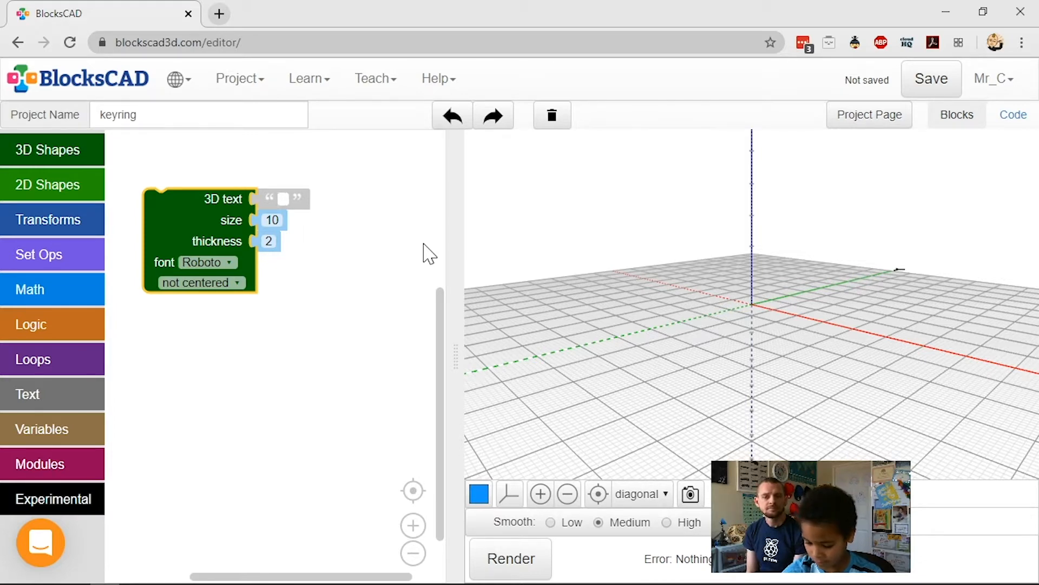
{"action": "type", "text": "ZACKA"}
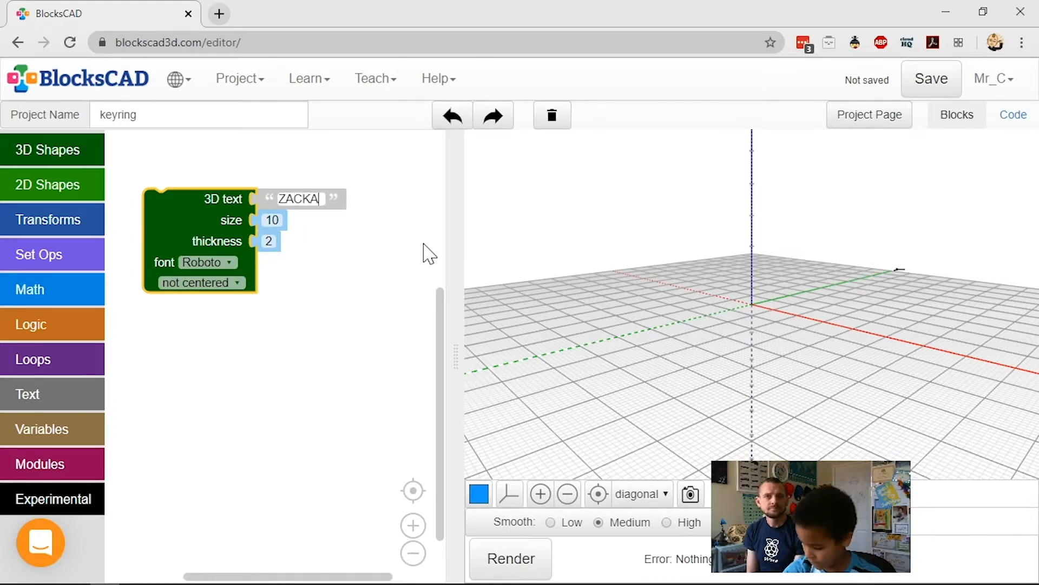
{"action": "type", "text": "I"}
{"action": "left_click", "coordinate": [311, 444]}
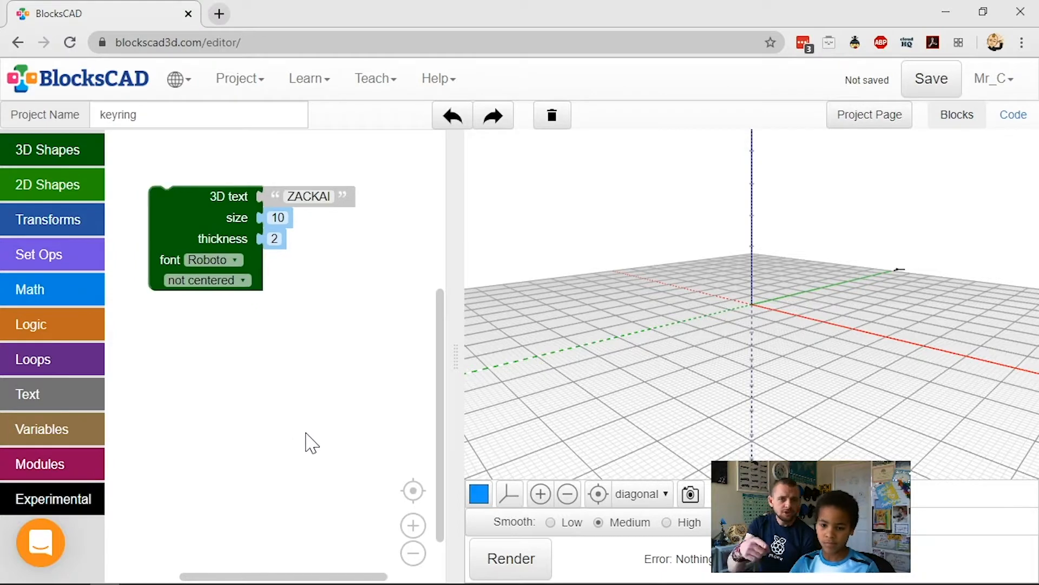
- Set the 3D text block's font to Chewy and its alignment to centered
{"action": "left_click_drag", "start_coordinate": [201, 206], "coordinate": [174, 226]}
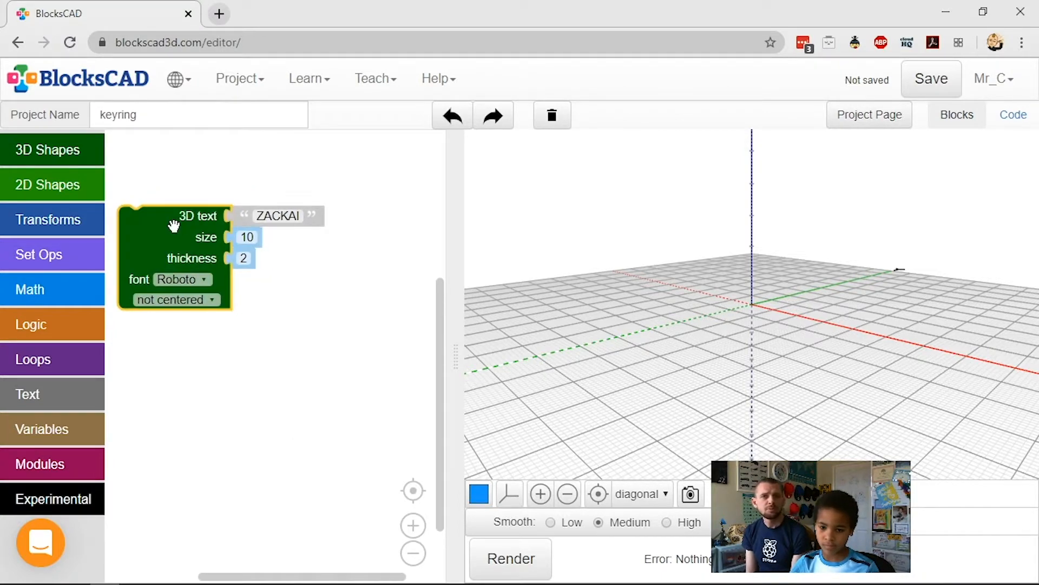
{"action": "left_click", "coordinate": [206, 278]}
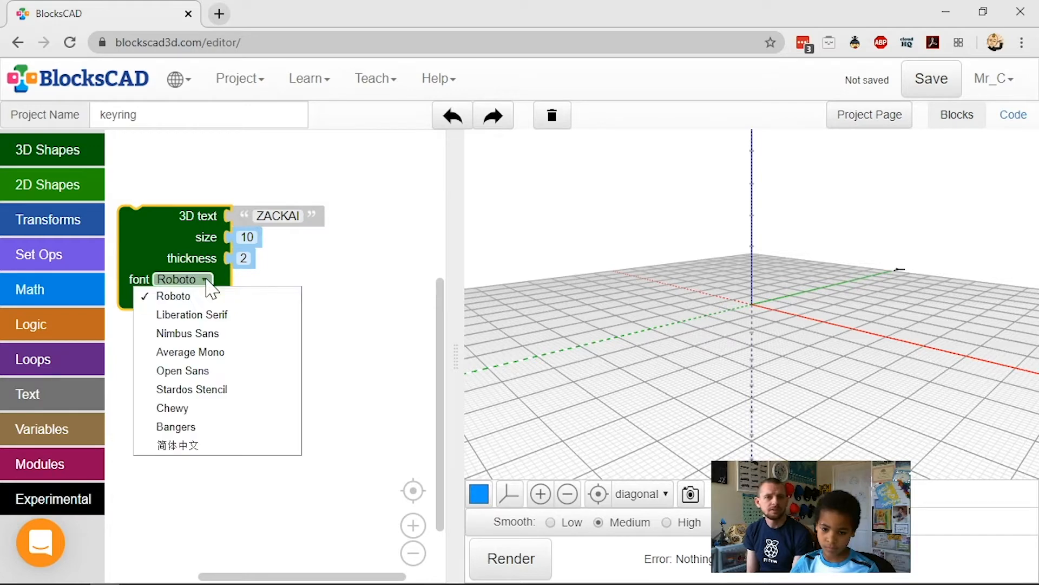
{"action": "left_click", "coordinate": [204, 412]}
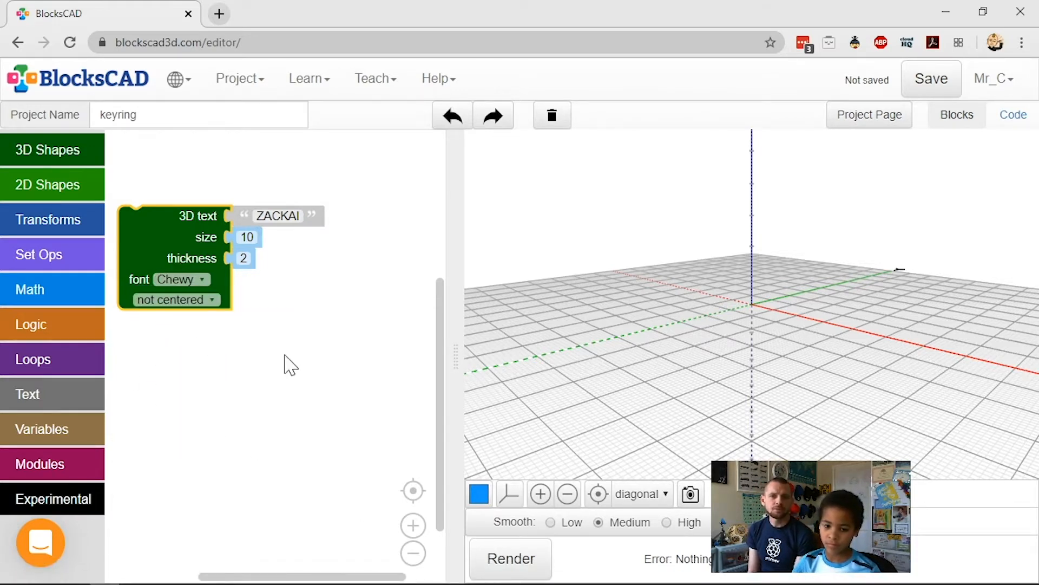
{"action": "left_click", "coordinate": [196, 300]}
{"action": "left_click", "coordinate": [196, 335]}
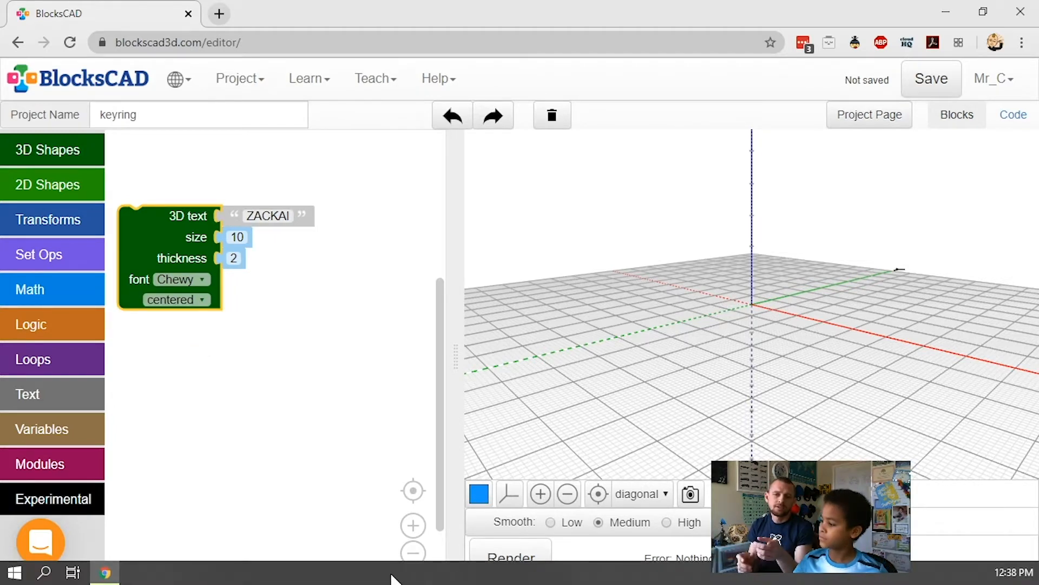
- Render the 3D text, examine it from several angles and reset the view
{"action": "left_click", "coordinate": [546, 561]}
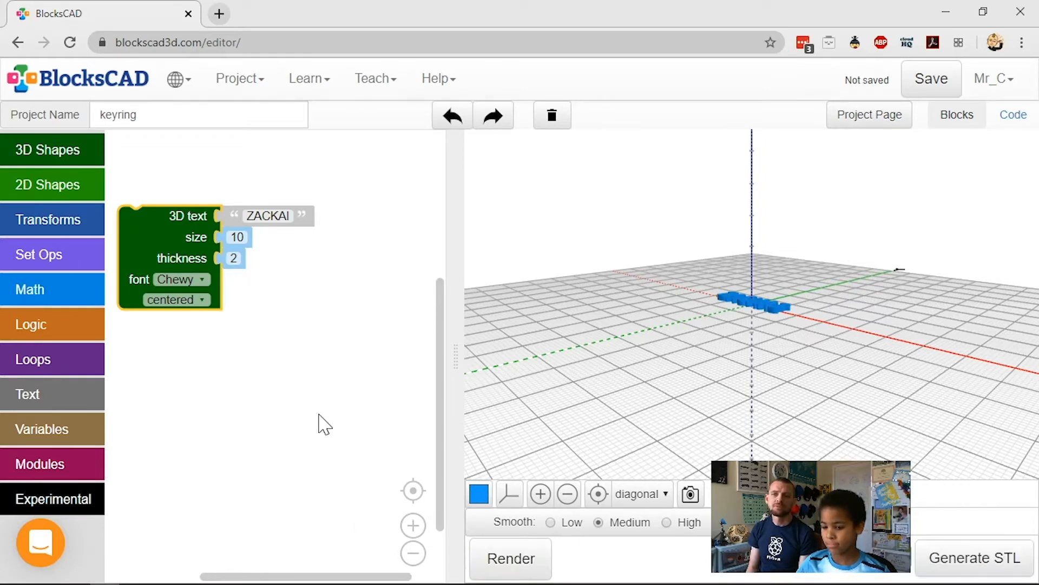
{"action": "left_click_drag", "start_coordinate": [673, 420], "coordinate": [522, 457]}
{"action": "left_click_drag", "start_coordinate": [758, 506], "coordinate": [717, 527]}
{"action": "left_click_drag", "start_coordinate": [701, 457], "coordinate": [857, 247]}
{"action": "left_click", "coordinate": [598, 494]}
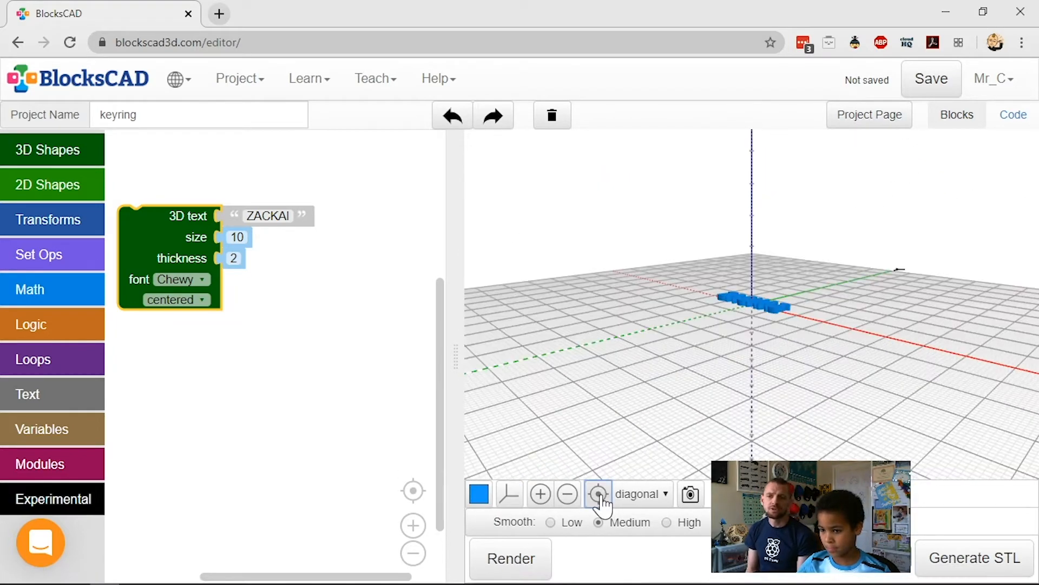
- Change the 3D text block's font to Bangers and re-render the model to check the lettering
{"action": "left_click", "coordinate": [203, 280]}
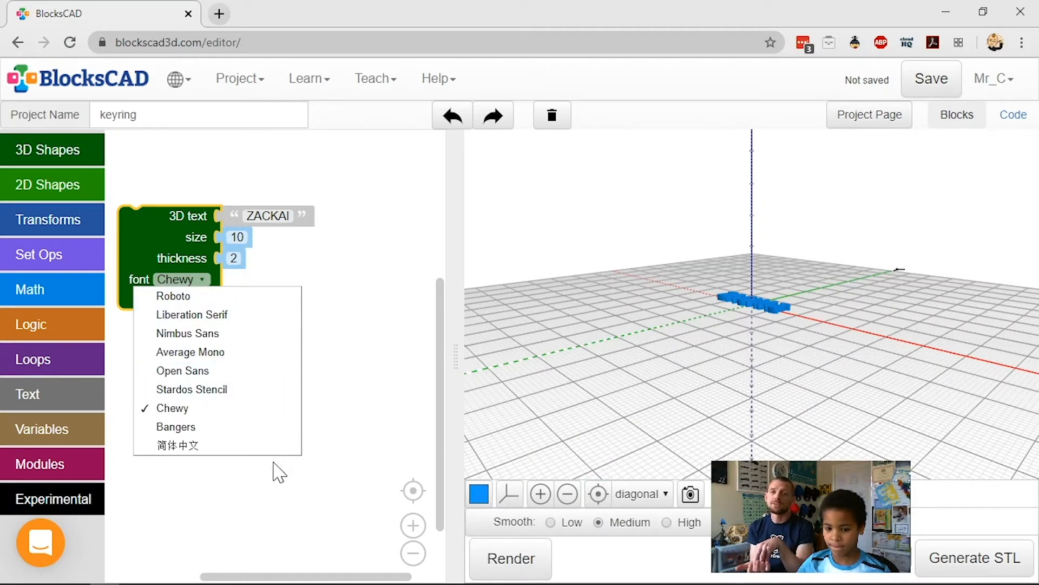
{"action": "left_click", "coordinate": [271, 427]}
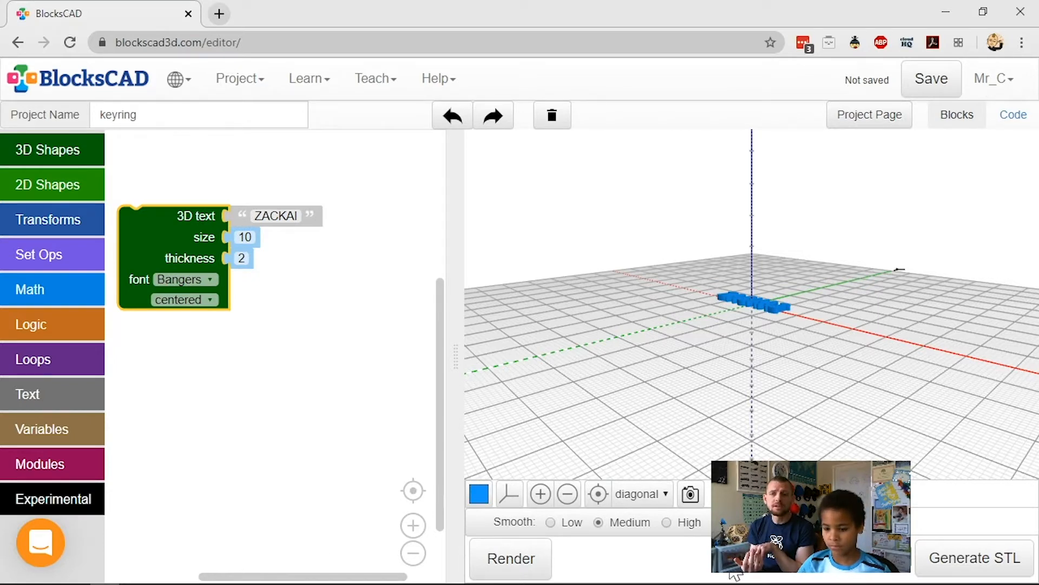
{"action": "left_click", "coordinate": [547, 563]}
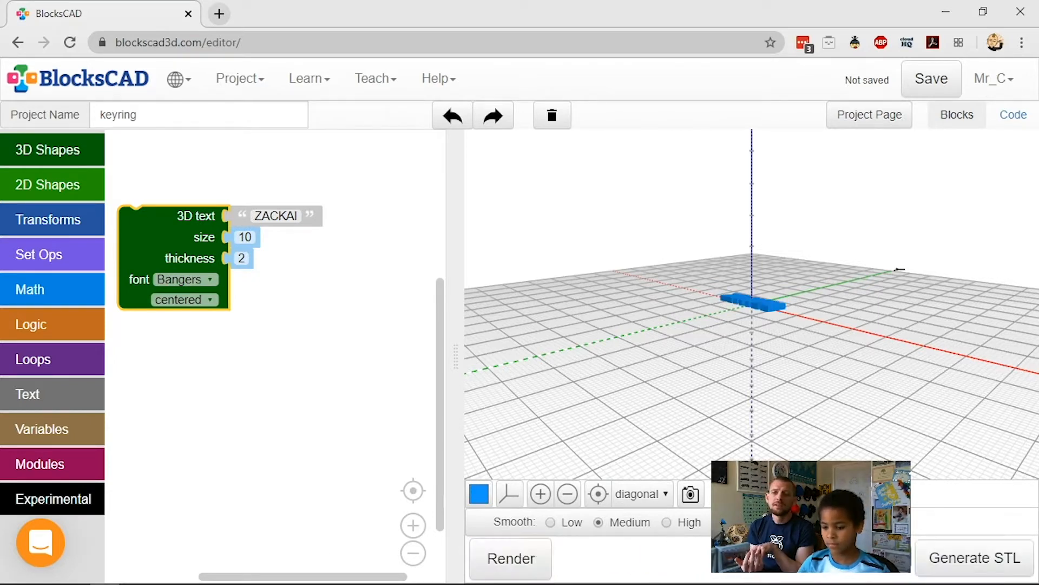
{"action": "left_click_drag", "start_coordinate": [687, 343], "coordinate": [725, 428]}
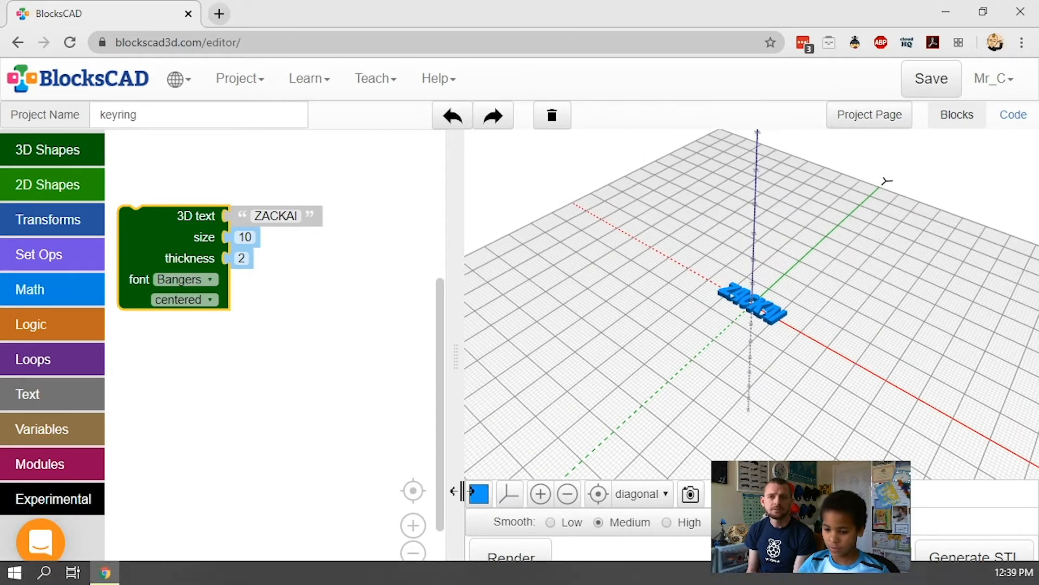
- Change the display color of the rendered model to red
{"action": "left_click", "coordinate": [479, 493]}
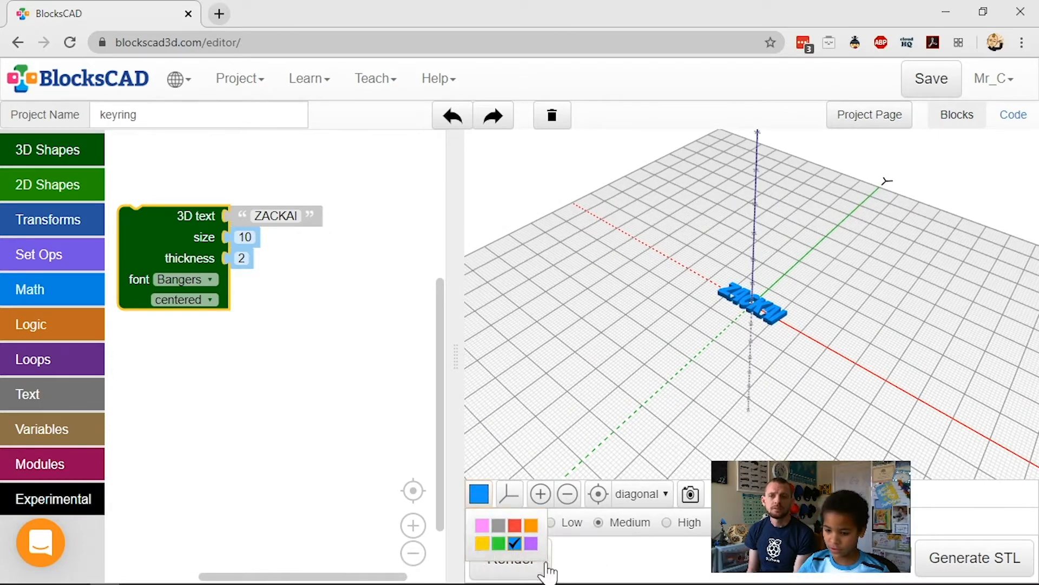
{"action": "left_click", "coordinate": [514, 525]}
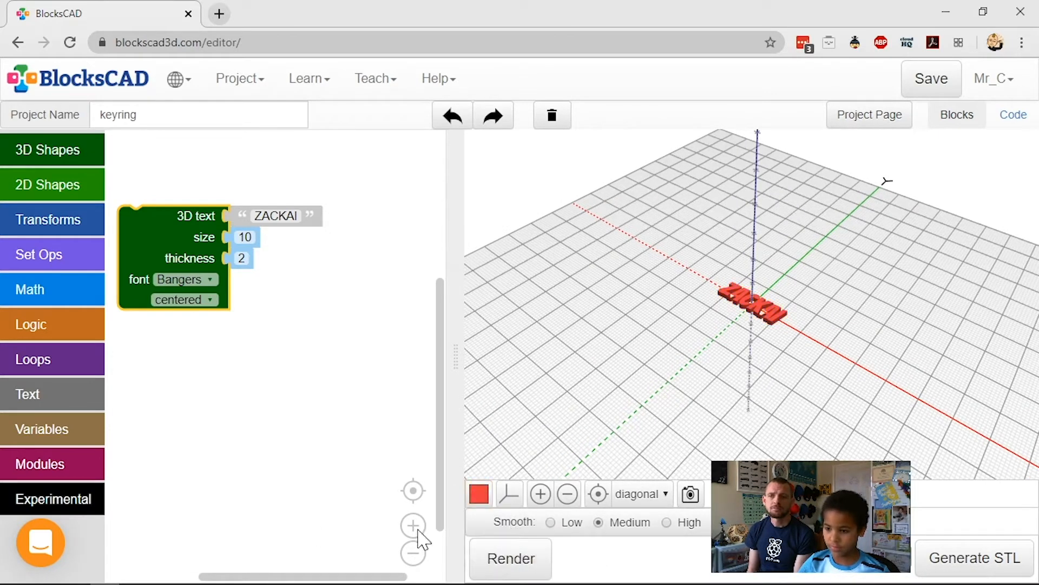
{"action": "left_click_drag", "start_coordinate": [368, 509], "coordinate": [341, 515]}
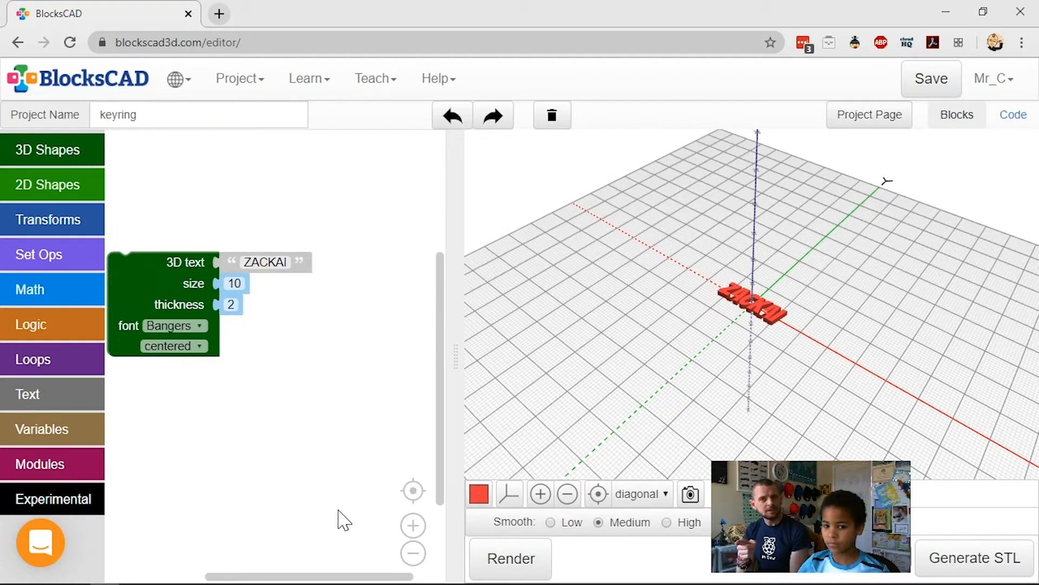
- Examine the red 3D text from several angles and reset the view
{"action": "left_click_drag", "start_coordinate": [570, 429], "coordinate": [427, 285]}
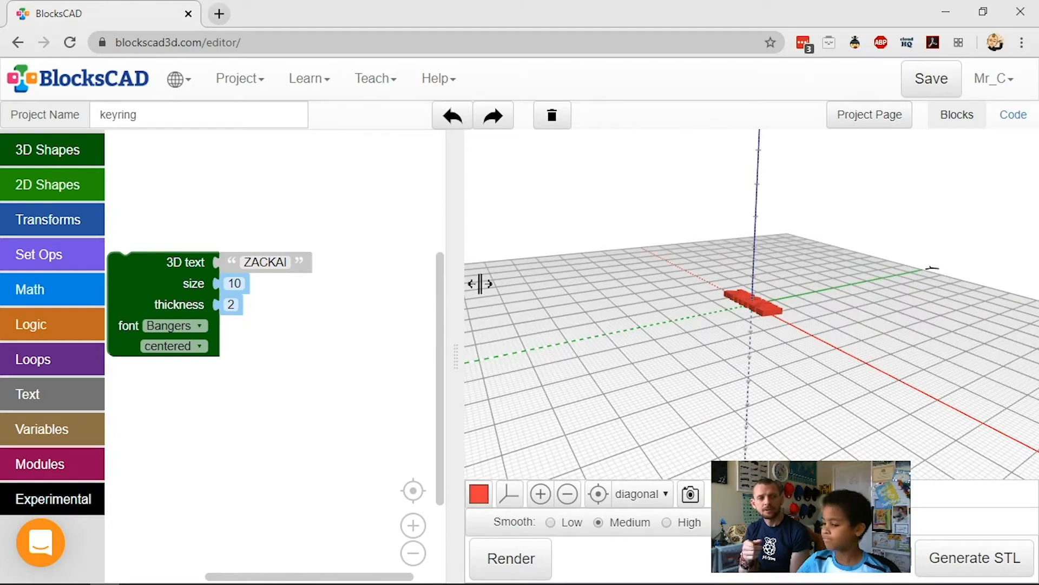
{"action": "left_click_drag", "start_coordinate": [805, 359], "coordinate": [955, 582]}
{"action": "left_click_drag", "start_coordinate": [658, 325], "coordinate": [563, 517]}
{"action": "left_click_drag", "start_coordinate": [686, 388], "coordinate": [760, 195]}
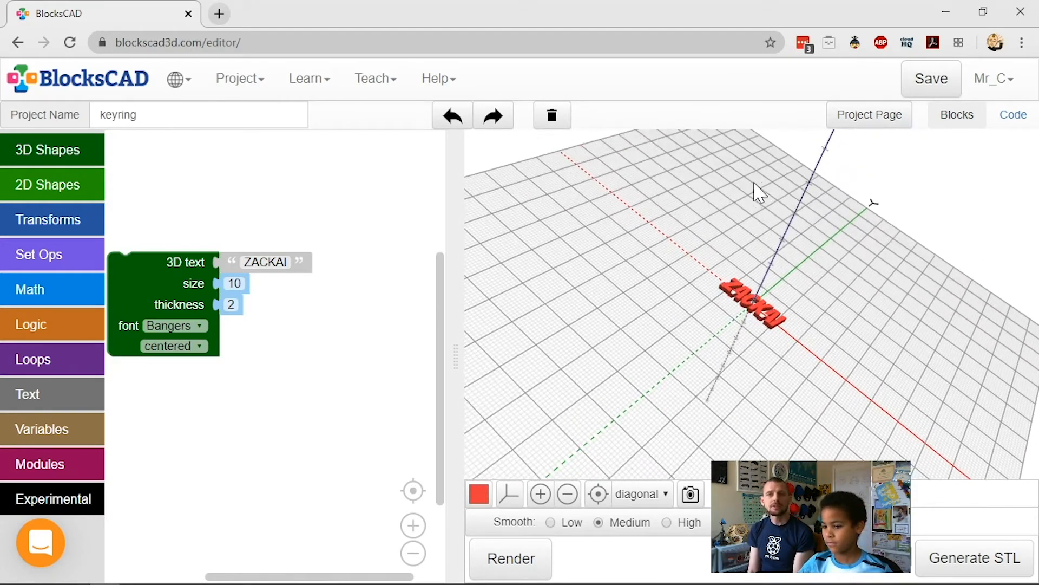
{"action": "left_click", "coordinate": [598, 494]}
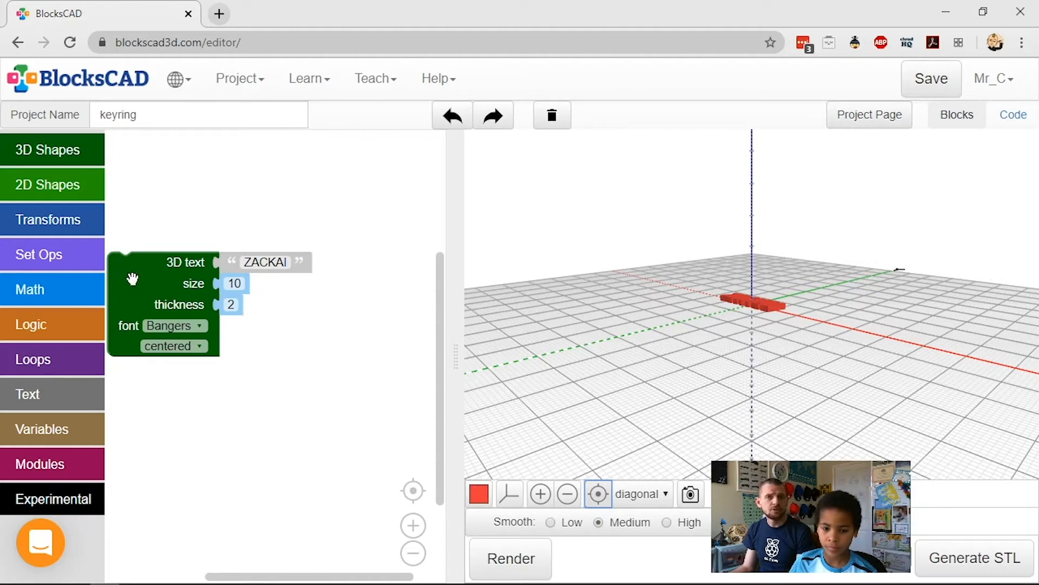
- Duplicate the 3D text block, placing the copy below the original, and add an empty union block beside the pair
{"action": "left_click_drag", "start_coordinate": [133, 279], "coordinate": [170, 265]}
{"action": "right_click", "coordinate": [173, 266]}
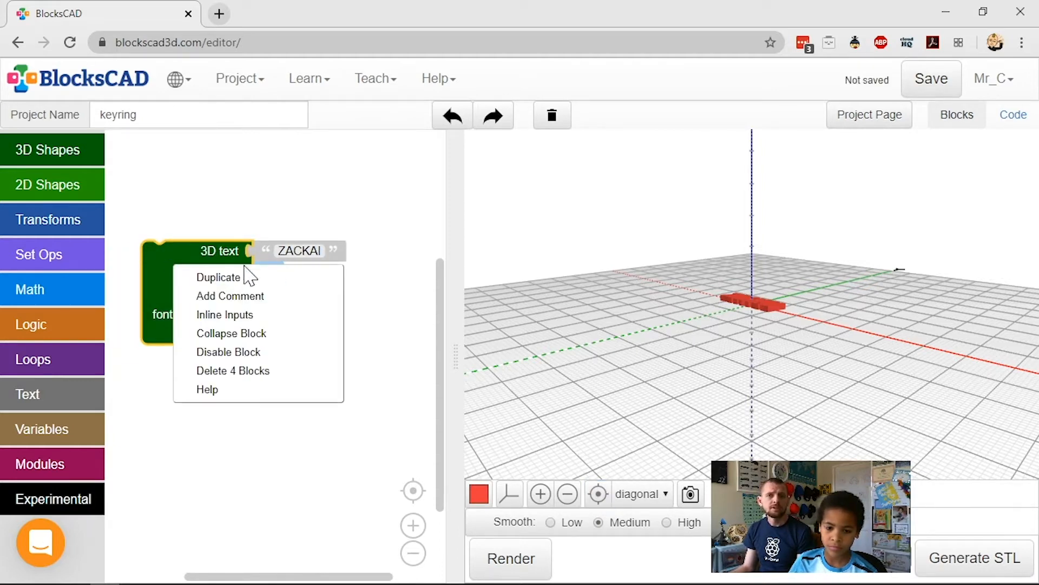
{"action": "left_click", "coordinate": [219, 276]}
{"action": "left_click_drag", "start_coordinate": [206, 307], "coordinate": [203, 383]}
{"action": "left_click_drag", "start_coordinate": [364, 466], "coordinate": [399, 417]}
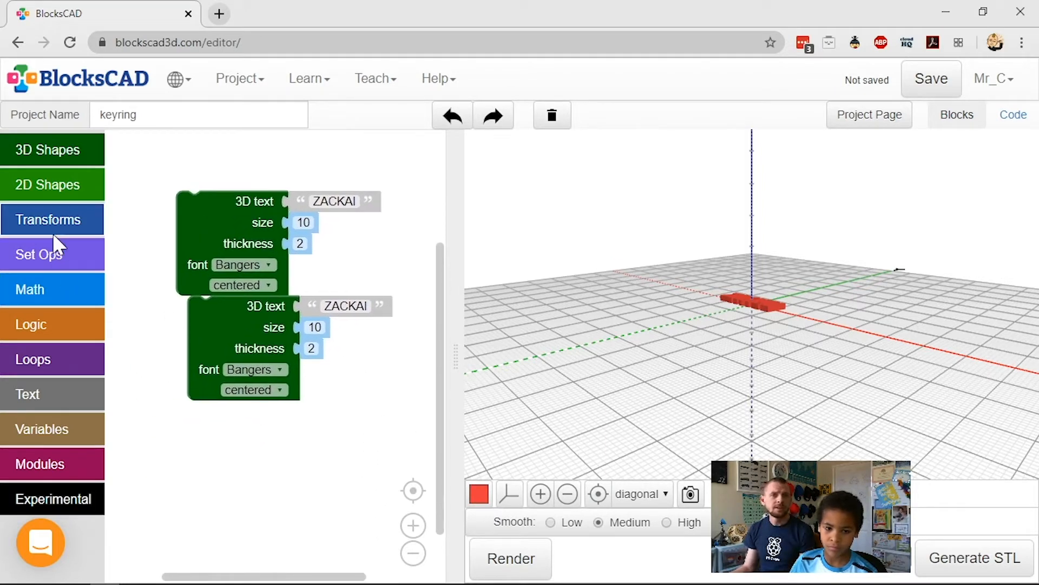
{"action": "left_click", "coordinate": [53, 252]}
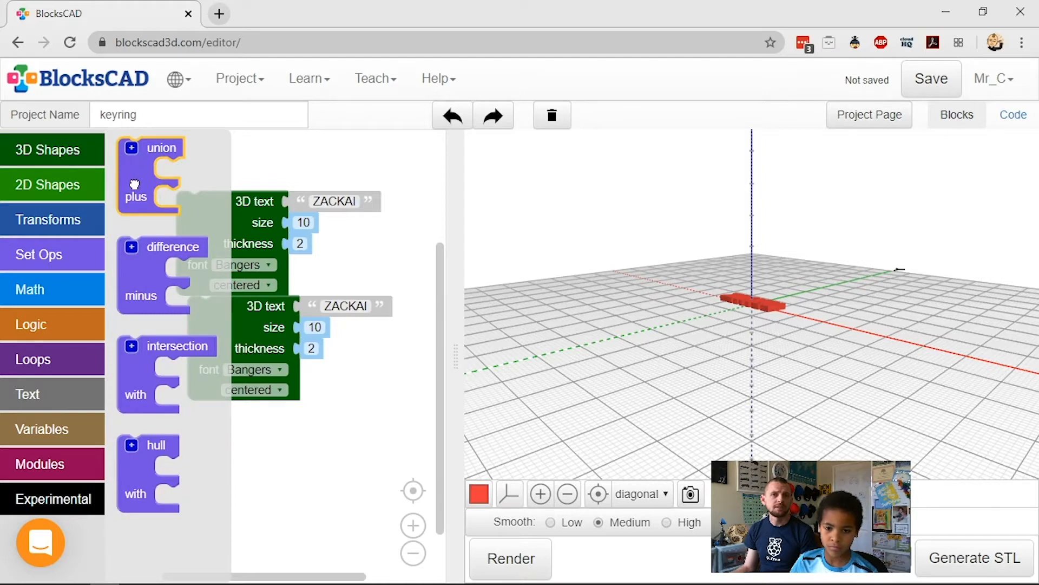
{"action": "left_click_drag", "start_coordinate": [134, 184], "coordinate": [125, 390]}
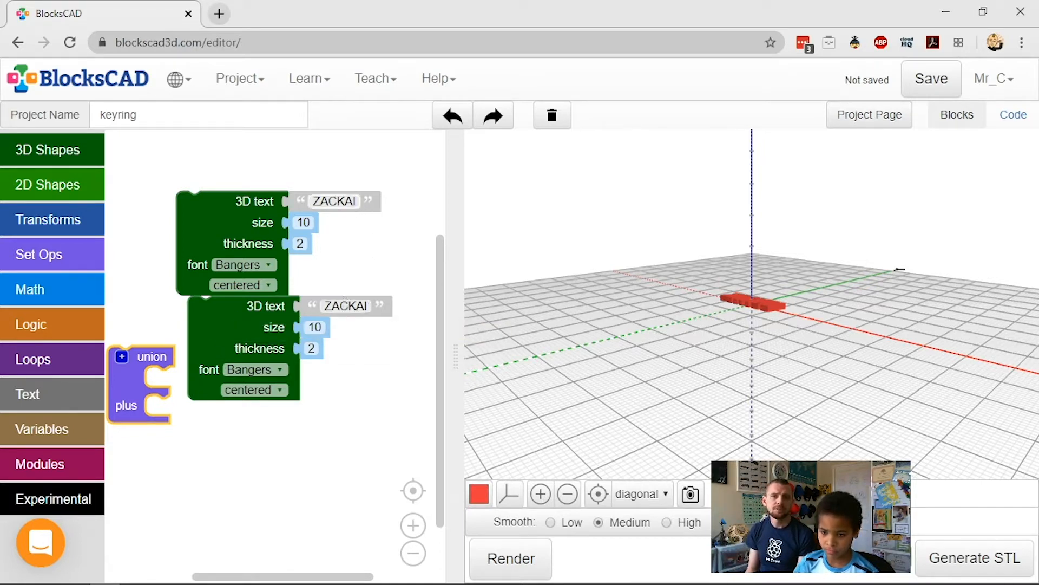
- Change the upper 3D text block's text to Z and the lower copy's text to A
{"action": "left_click", "coordinate": [333, 201]}
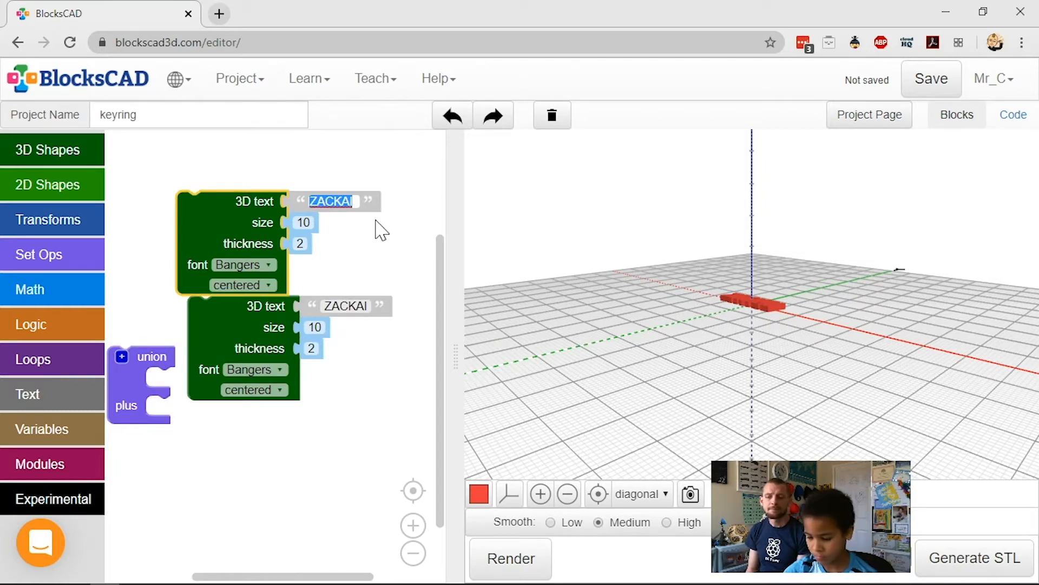
{"action": "key", "text": "BackSpace"}
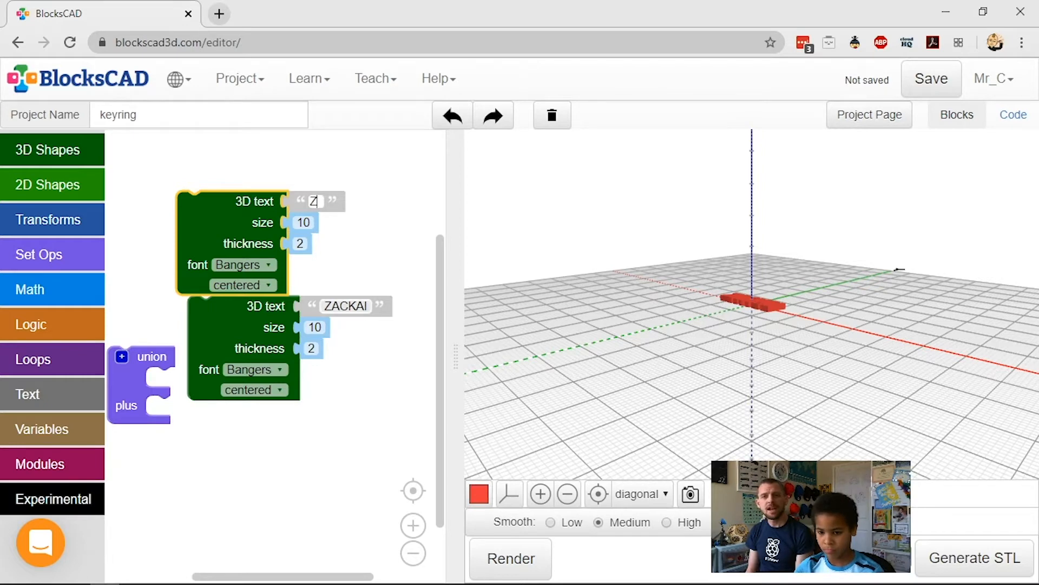
{"action": "left_click", "coordinate": [342, 306]}
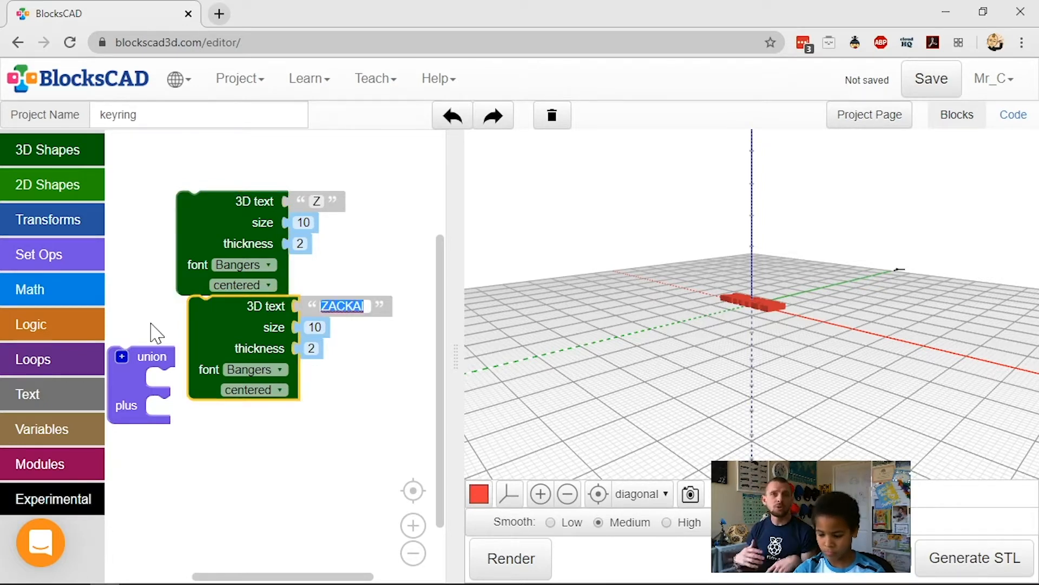
{"action": "key", "text": "BackSpace"}
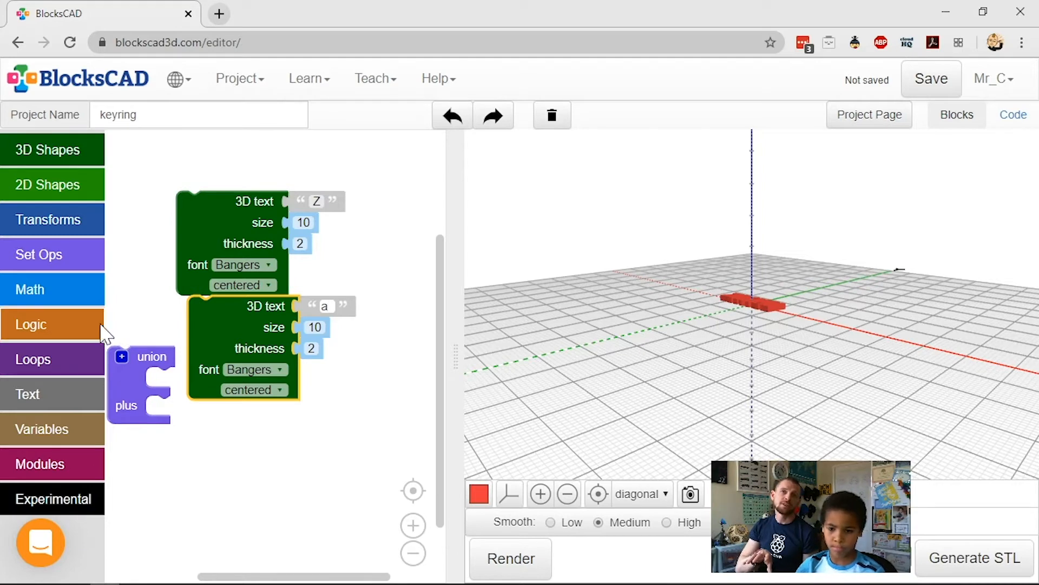
{"action": "type", "text": "A"}
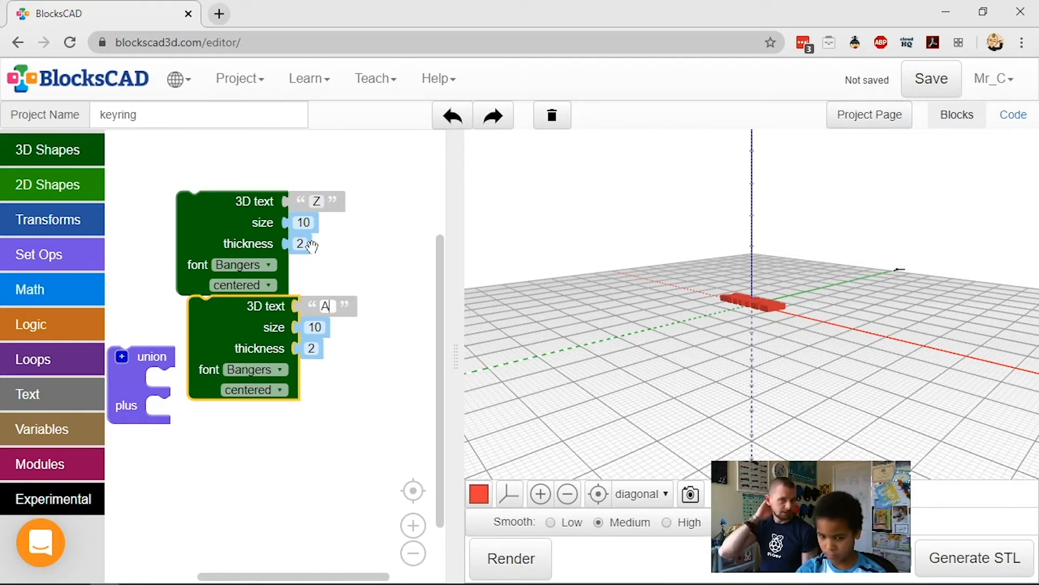
- Duplicate the A text block, place the copy below it, and set its text to C
{"action": "right_click", "coordinate": [198, 321]}
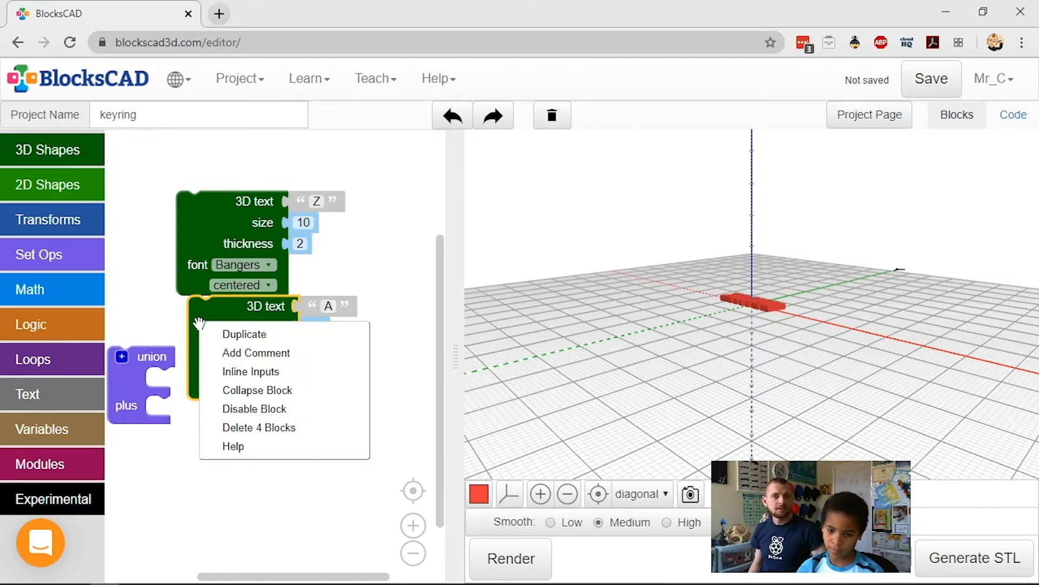
{"action": "left_click", "coordinate": [232, 334]}
{"action": "left_click_drag", "start_coordinate": [232, 343], "coordinate": [235, 457]}
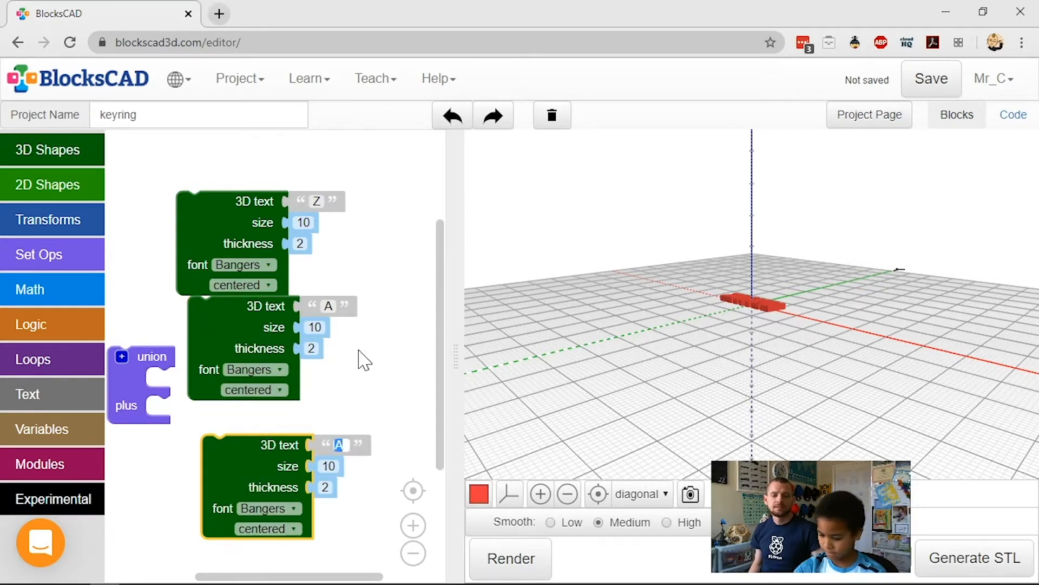
{"action": "type", "text": "C"}
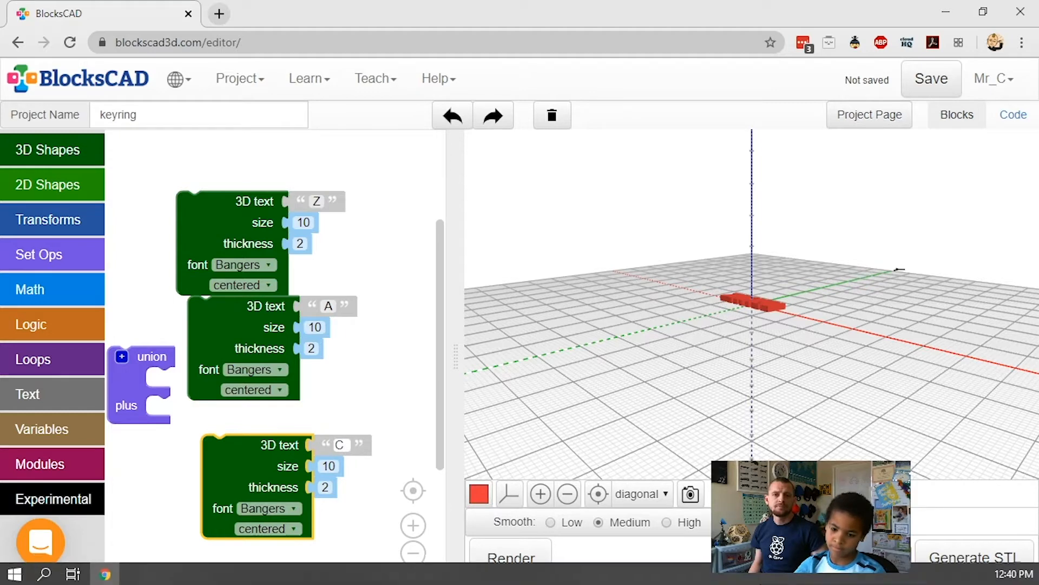
- Duplicate the C text block, place the copy below it, and set its text to K
{"action": "left_click", "coordinate": [412, 552]}
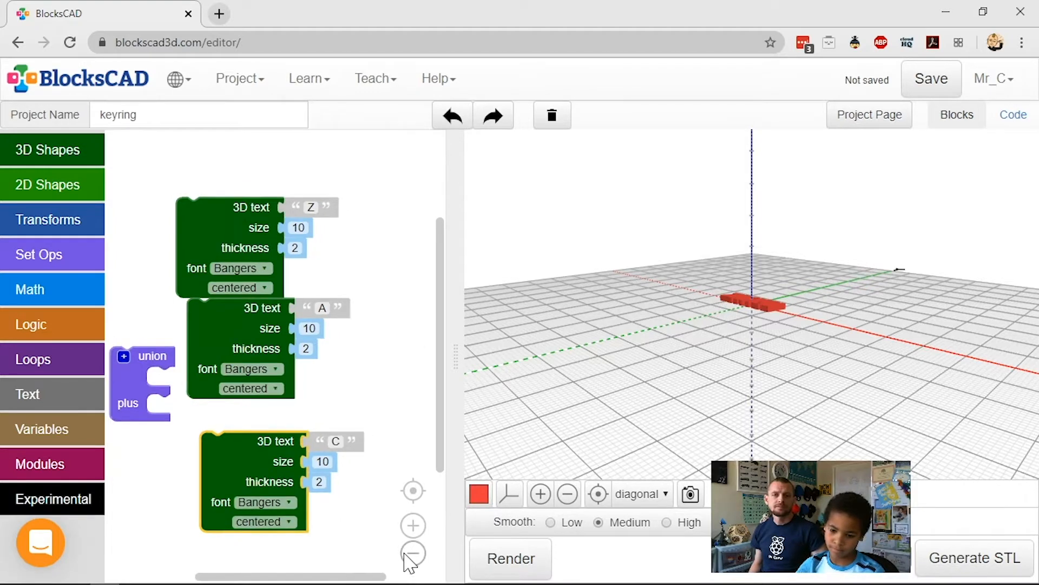
{"action": "left_click", "coordinate": [411, 554]}
{"action": "left_click", "coordinate": [409, 554]}
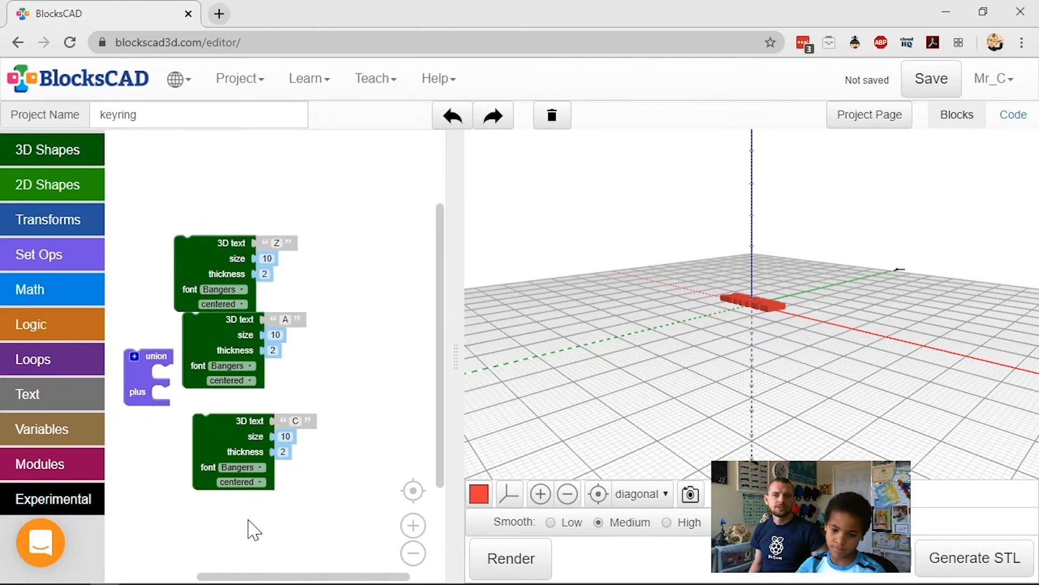
{"action": "left_click_drag", "start_coordinate": [251, 529], "coordinate": [274, 511]}
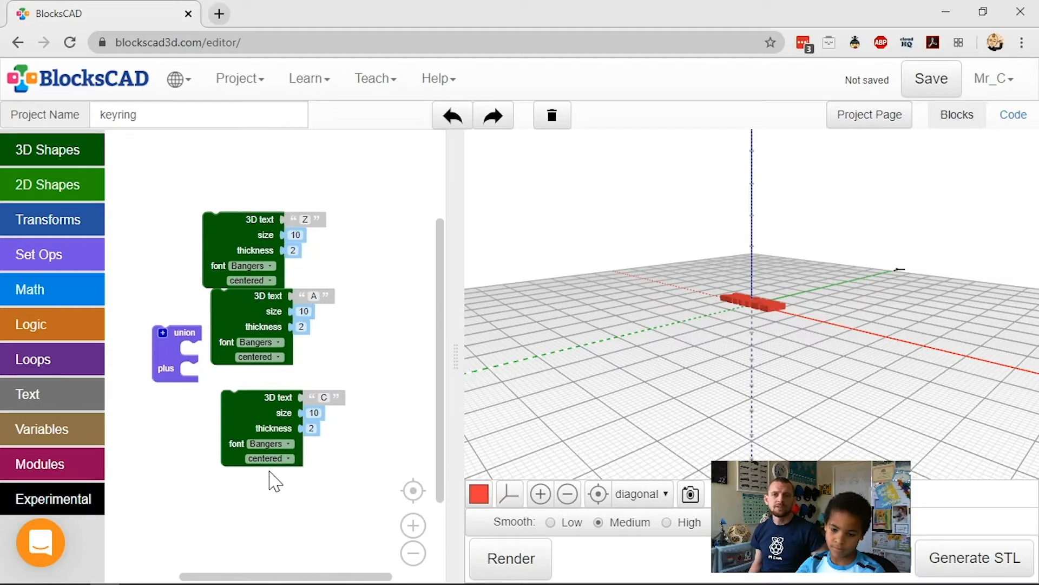
{"action": "right_click", "coordinate": [255, 416]}
{"action": "left_click", "coordinate": [298, 425]}
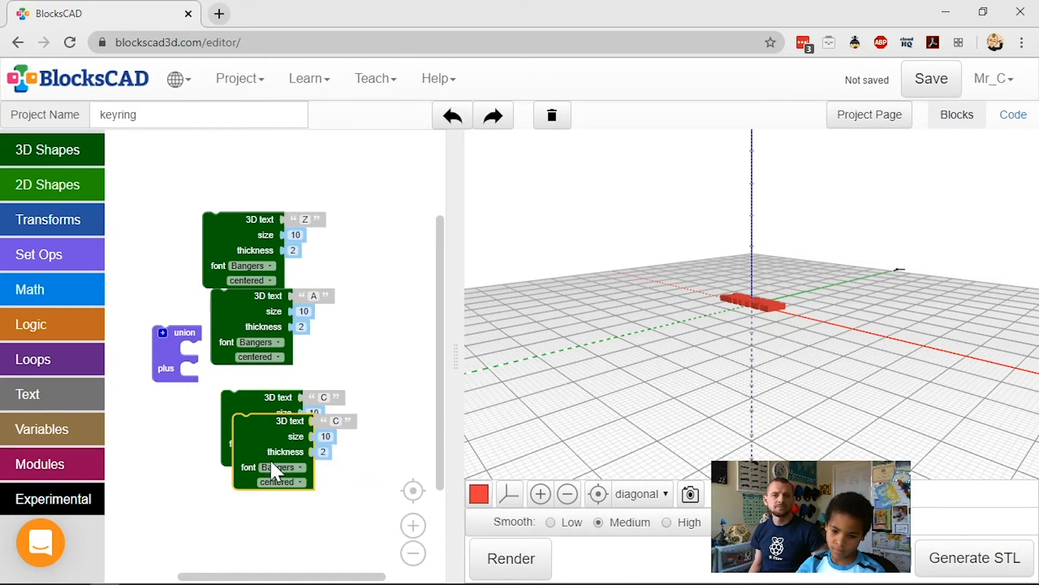
{"action": "left_click_drag", "start_coordinate": [273, 471], "coordinate": [263, 541]}
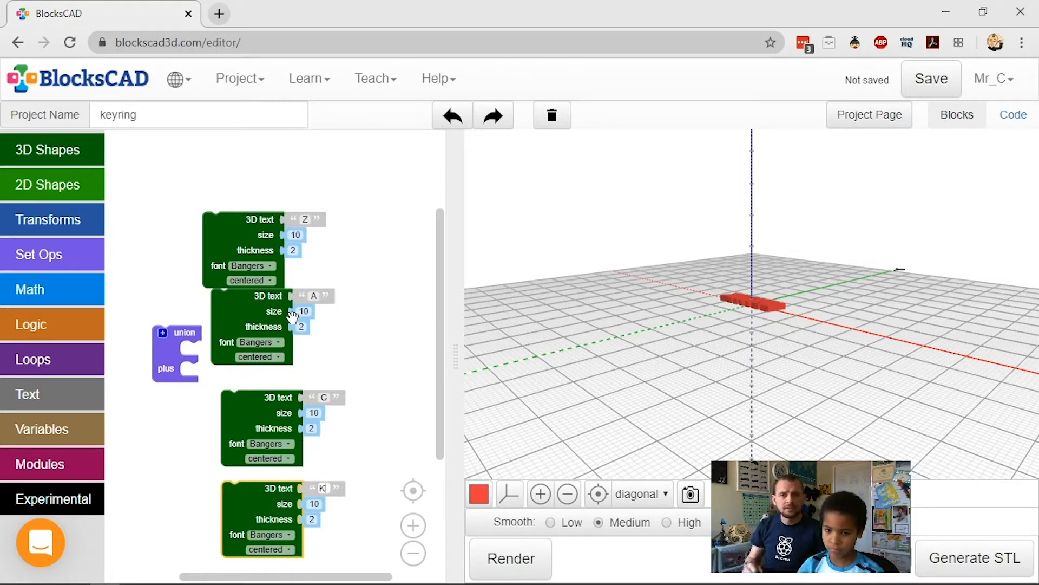
- Extend the union block to six slots and fill the first four with the Z, A, C and K text blocks in order
{"action": "left_click_drag", "start_coordinate": [166, 354], "coordinate": [195, 227]}
{"action": "mouse_move", "coordinate": [247, 324]}
{"action": "left_mouse_down"}
{"action": "mouse_move", "coordinate": [239, 304]}
{"action": "mouse_move", "coordinate": [232, 321]}
{"action": "left_mouse_up"}
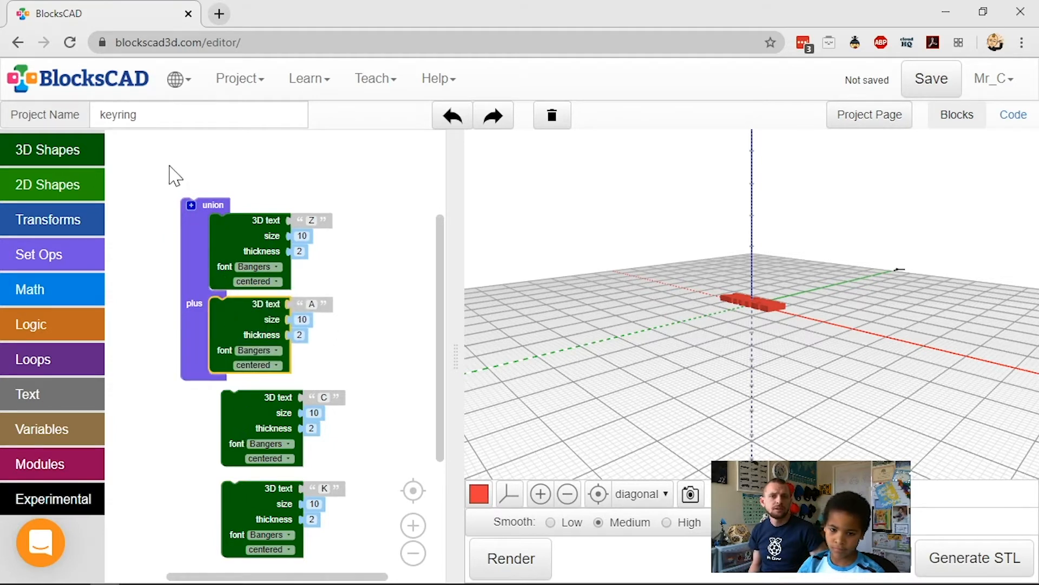
{"action": "left_click", "coordinate": [191, 205]}
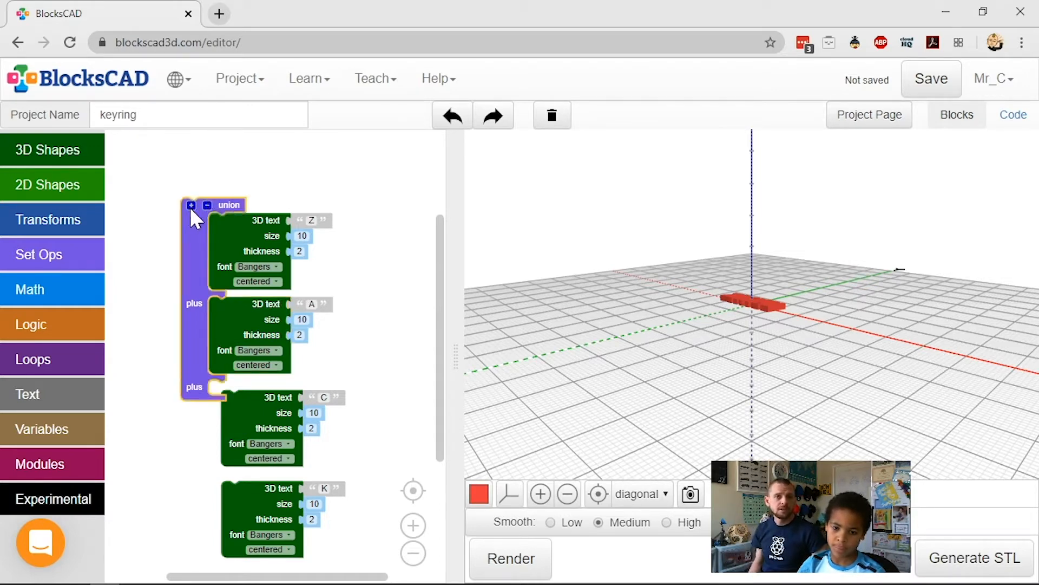
{"action": "left_click", "coordinate": [191, 206]}
{"action": "left_click", "coordinate": [191, 206]}
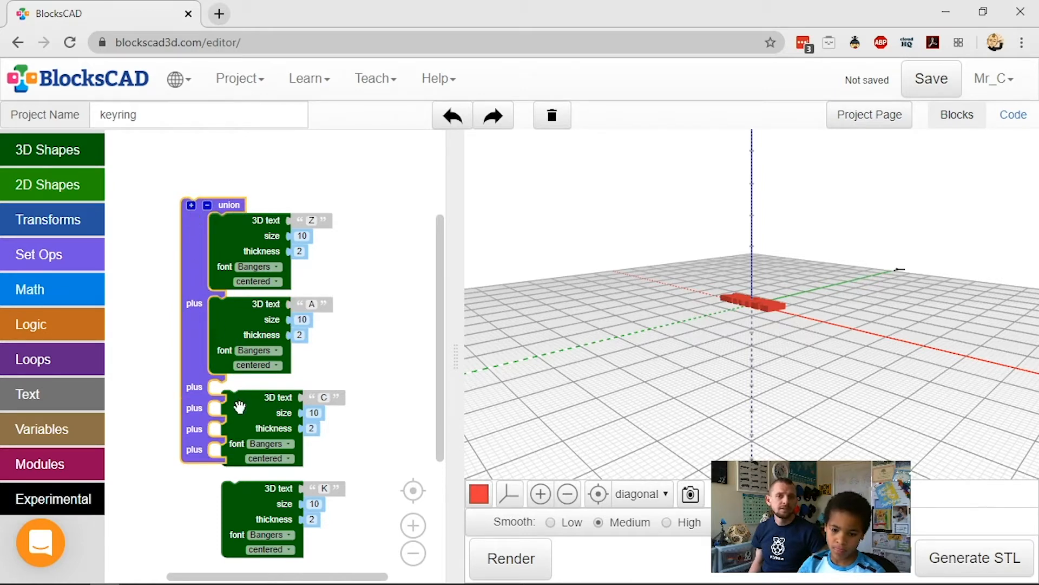
{"action": "left_click_drag", "start_coordinate": [237, 403], "coordinate": [230, 401]}
{"action": "mouse_move", "coordinate": [227, 491]}
{"action": "left_mouse_down"}
{"action": "mouse_move", "coordinate": [199, 486]}
{"action": "mouse_move", "coordinate": [223, 476]}
{"action": "left_mouse_up"}
- Duplicate the K text block into the union's fifth slot and set the copy's text to A
{"action": "scroll", "coordinate": [371, 483], "scroll_direction": "down", "scroll_amount": 4}
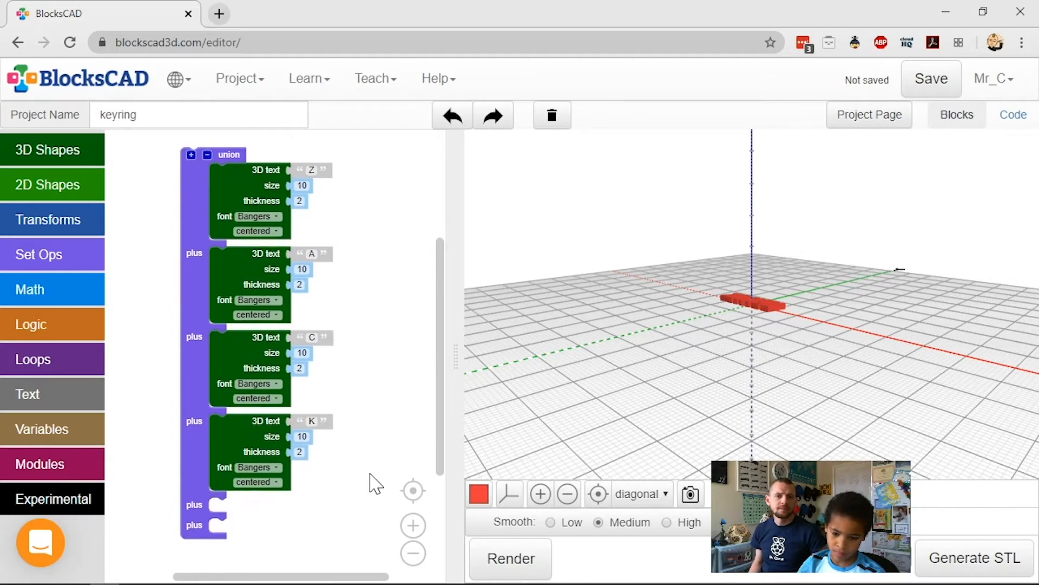
{"action": "right_click", "coordinate": [202, 368]}
{"action": "left_click", "coordinate": [245, 376]}
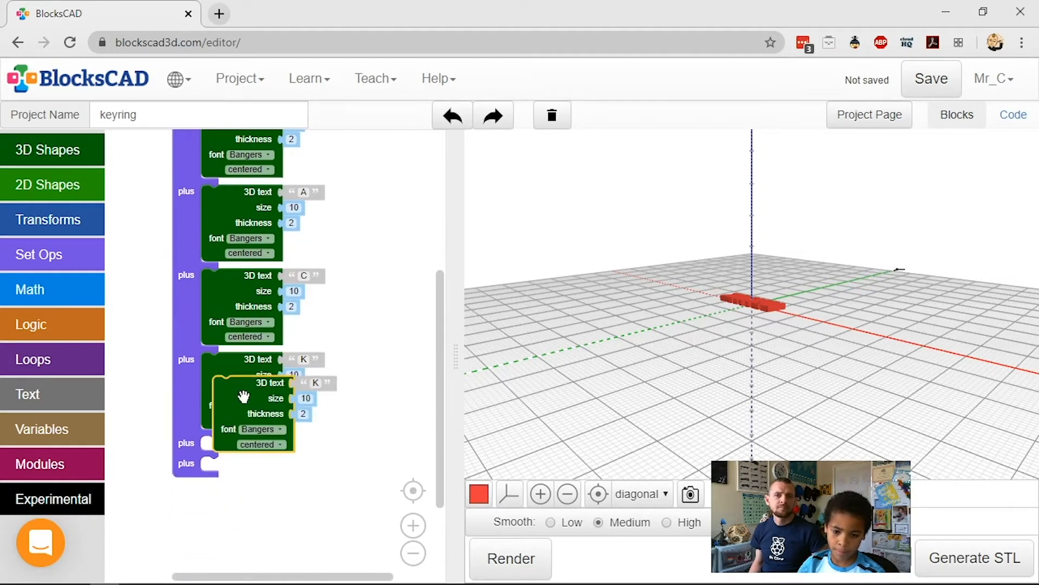
{"action": "left_click_drag", "start_coordinate": [243, 403], "coordinate": [238, 471]}
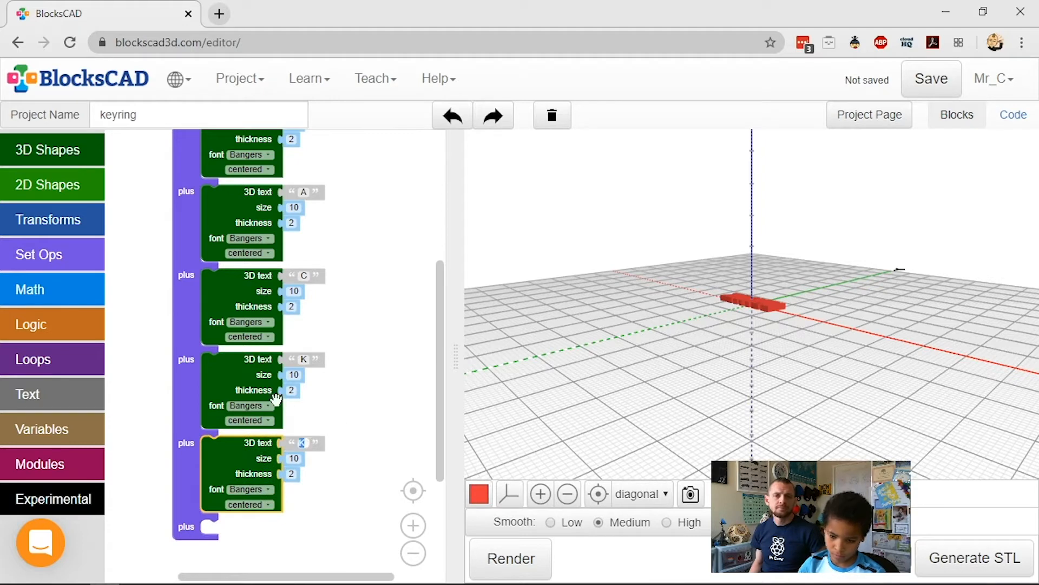
{"action": "key", "text": "BackSpace"}
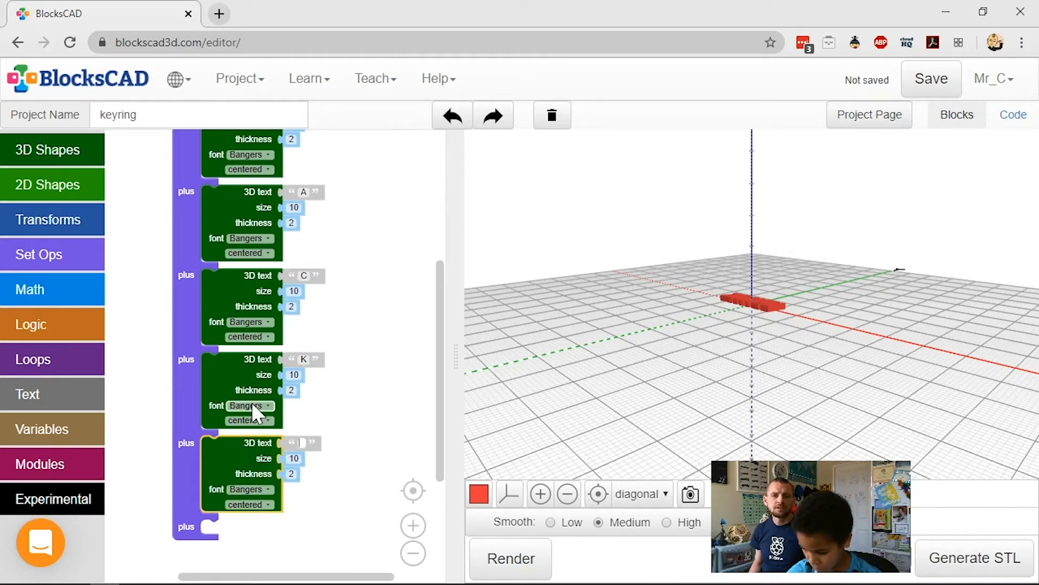
{"action": "type", "text": "a"}
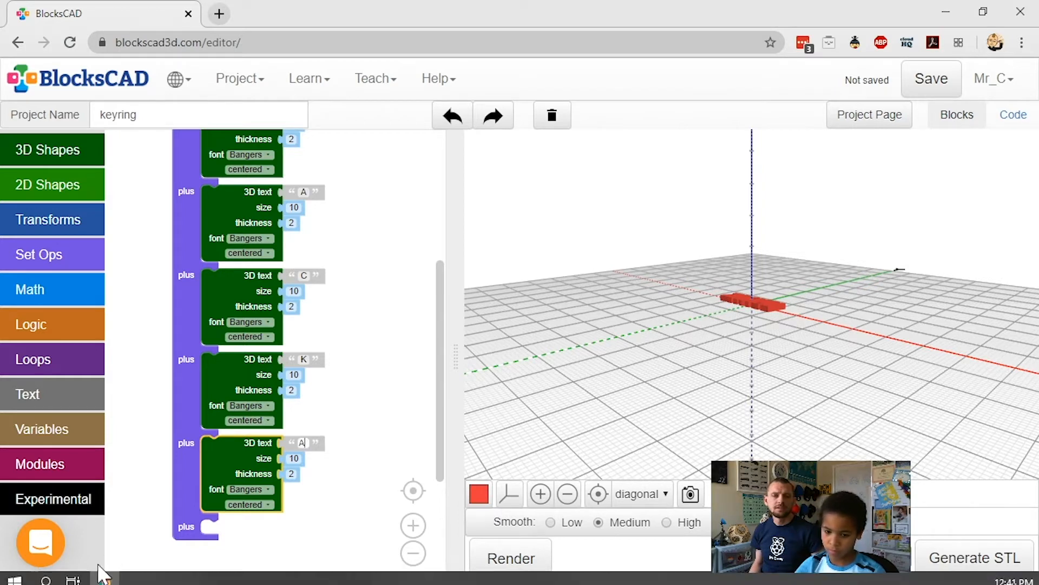
- Duplicate the second A text block into the union's last slot and set the copy's text to I
{"action": "right_click", "coordinate": [230, 451]}
{"action": "left_click", "coordinate": [273, 460]}
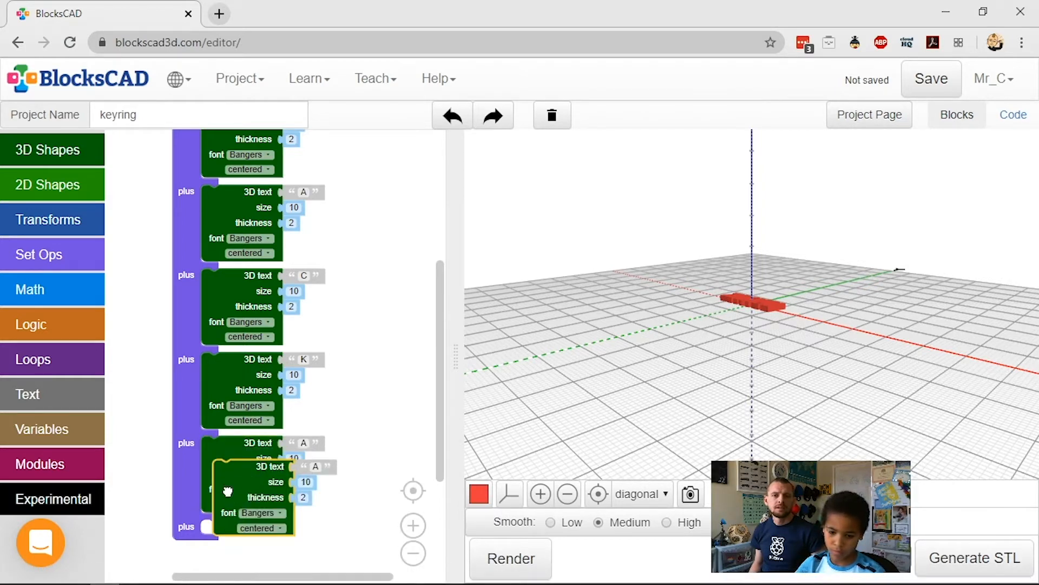
{"action": "left_click_drag", "start_coordinate": [255, 460], "coordinate": [260, 511]}
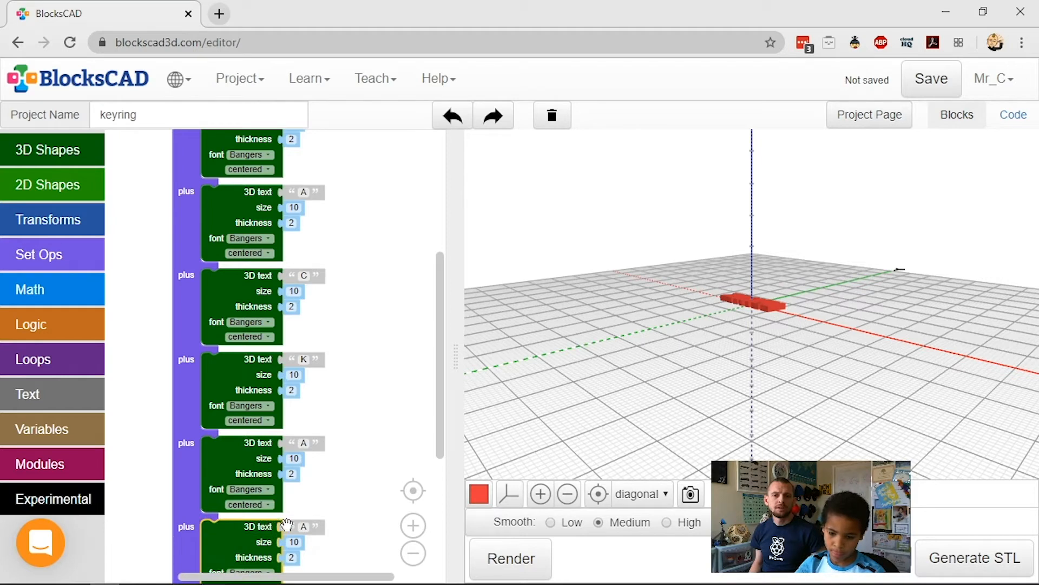
{"action": "key", "text": "BackSpace"}
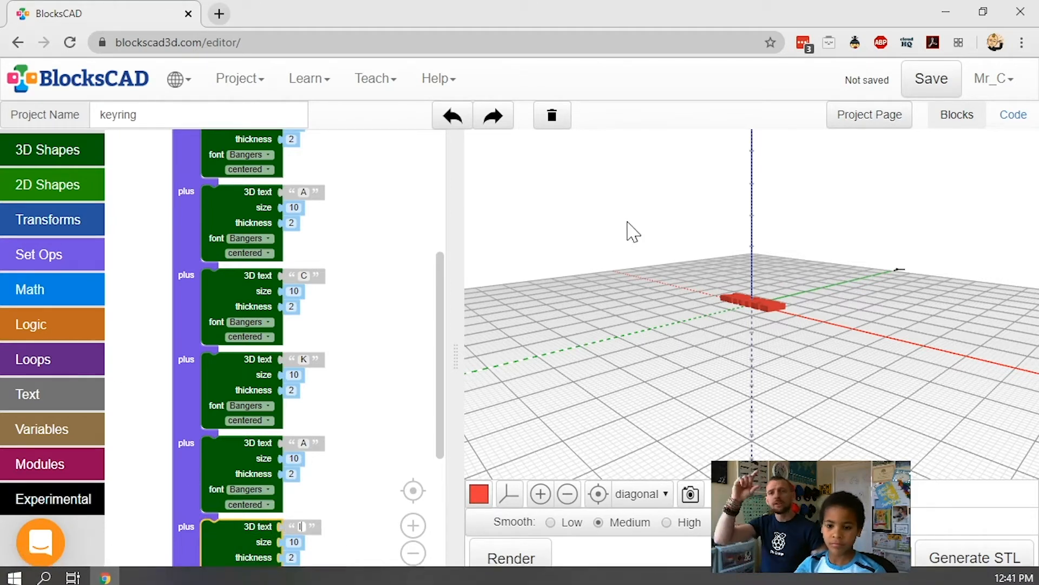
- Render the union of the six letter blocks and view the resulting model from another angle
{"action": "scroll", "coordinate": [400, 477], "scroll_direction": "up", "scroll_amount": 3}
{"action": "left_click_drag", "start_coordinate": [401, 477], "coordinate": [409, 211]}
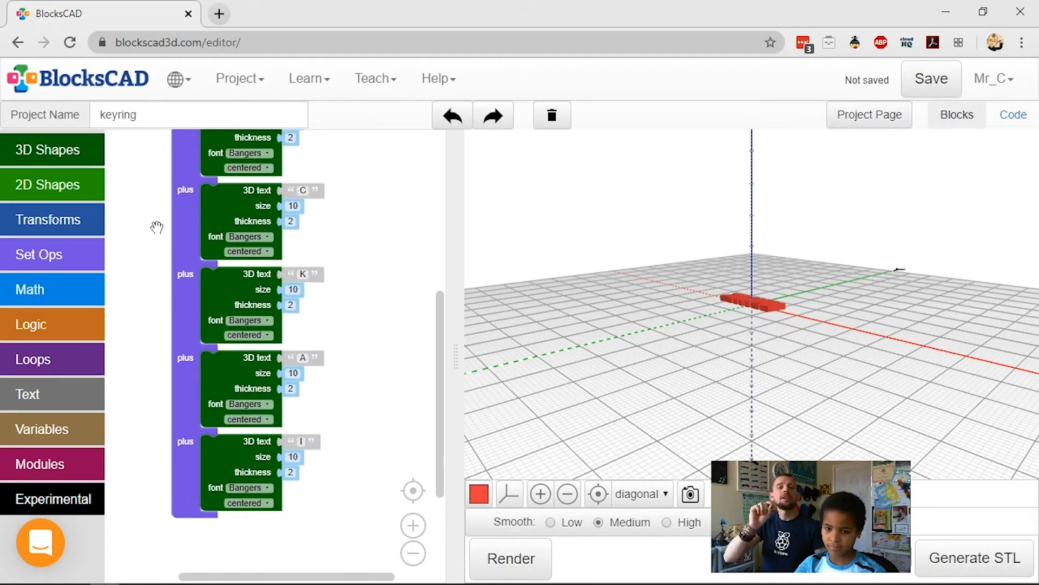
{"action": "left_click_drag", "start_coordinate": [188, 409], "coordinate": [212, 292]}
{"action": "left_click", "coordinate": [391, 399]}
{"action": "left_click_drag", "start_coordinate": [391, 403], "coordinate": [368, 581]}
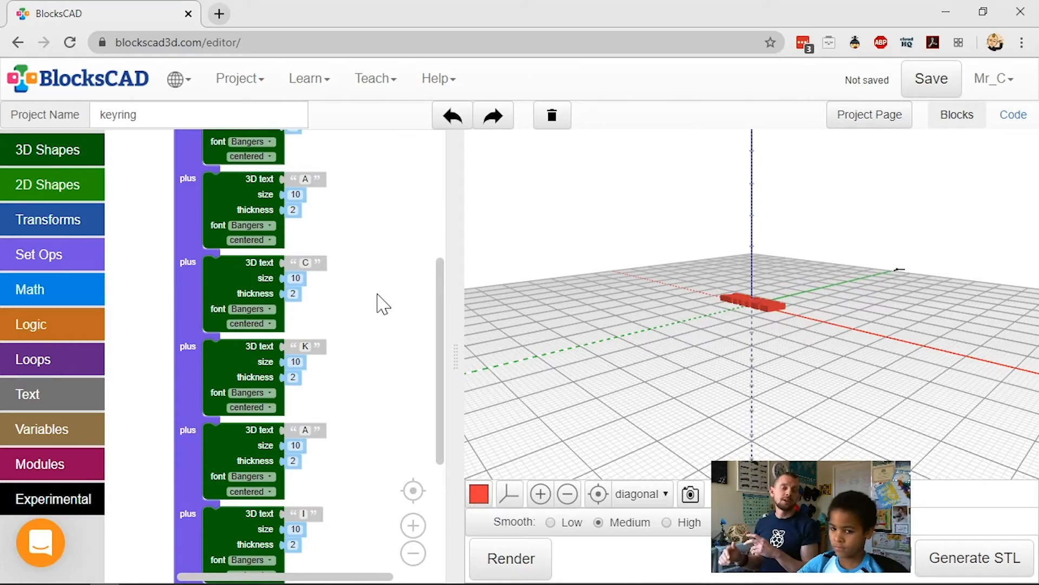
{"action": "left_click", "coordinate": [523, 561]}
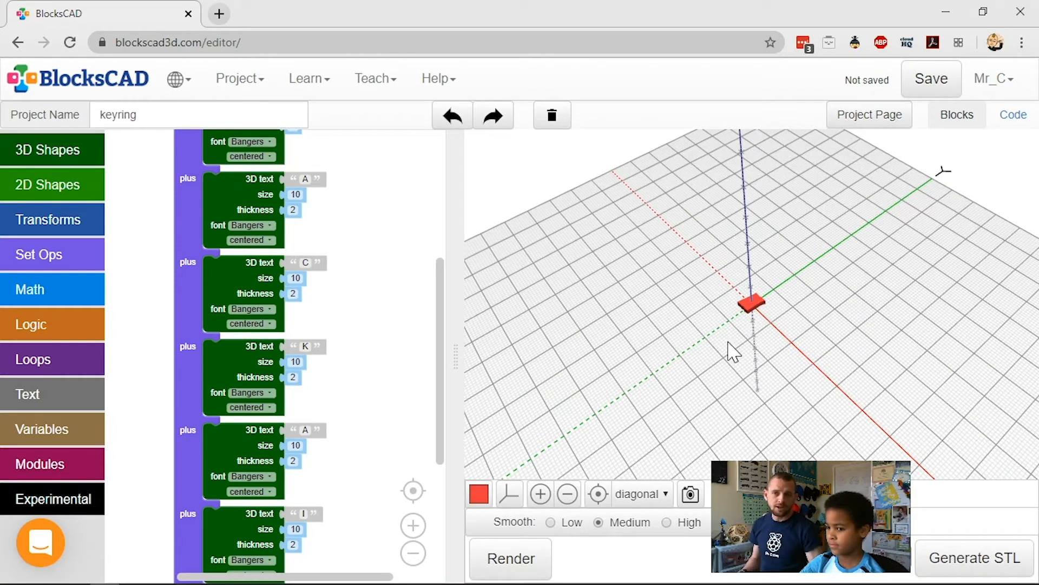
{"action": "left_click_drag", "start_coordinate": [752, 309], "coordinate": [812, 278]}
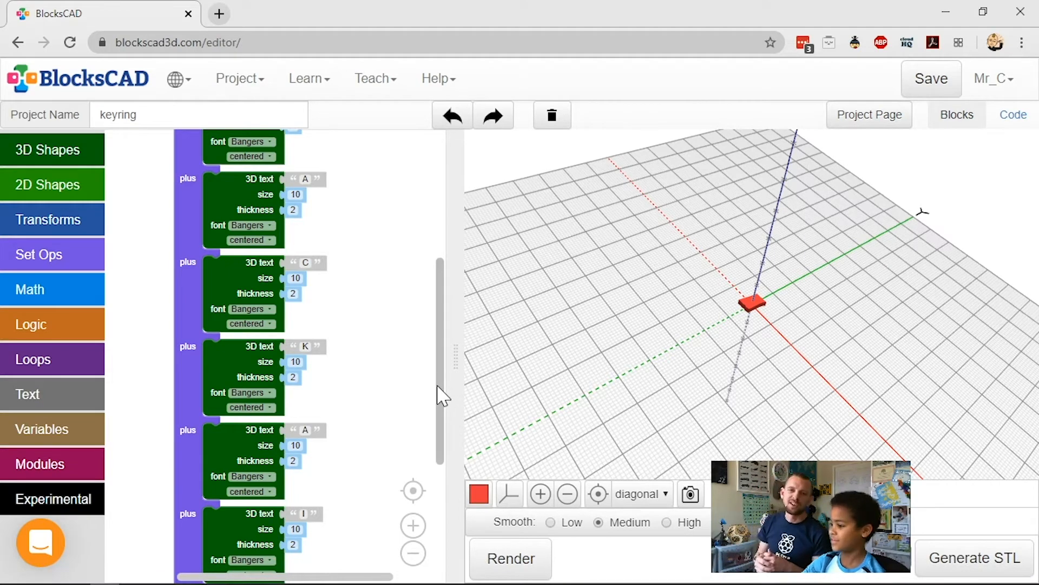
- Add a translate block and wrap it around the Z text block in the union's first slot
{"action": "left_click", "coordinate": [70, 231]}
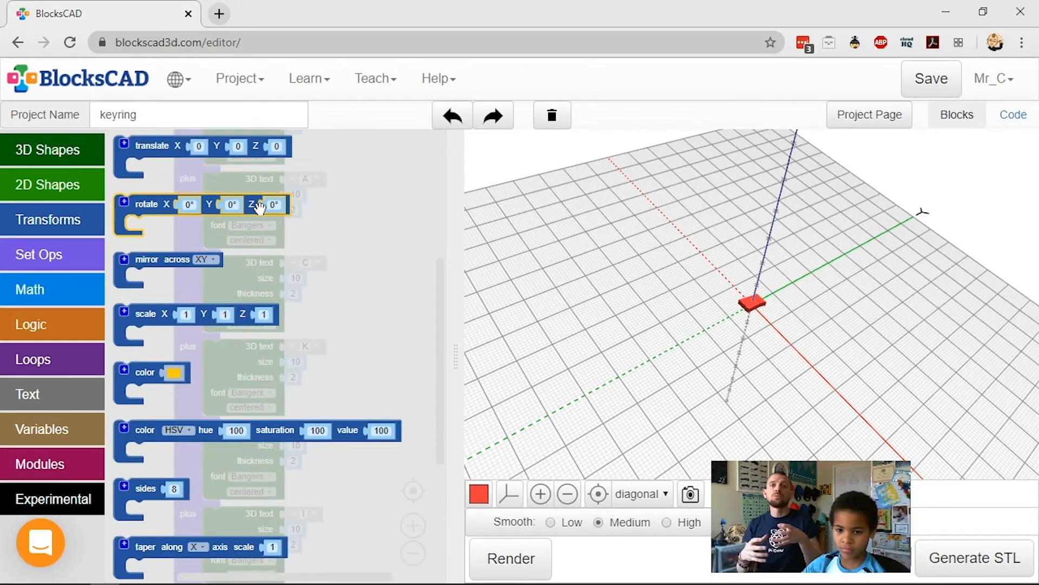
{"action": "left_click_drag", "start_coordinate": [162, 151], "coordinate": [341, 228]}
{"action": "scroll", "coordinate": [340, 227], "scroll_direction": "up", "scroll_amount": 4}
{"action": "scroll", "coordinate": [341, 227], "scroll_direction": "down", "scroll_amount": 8}
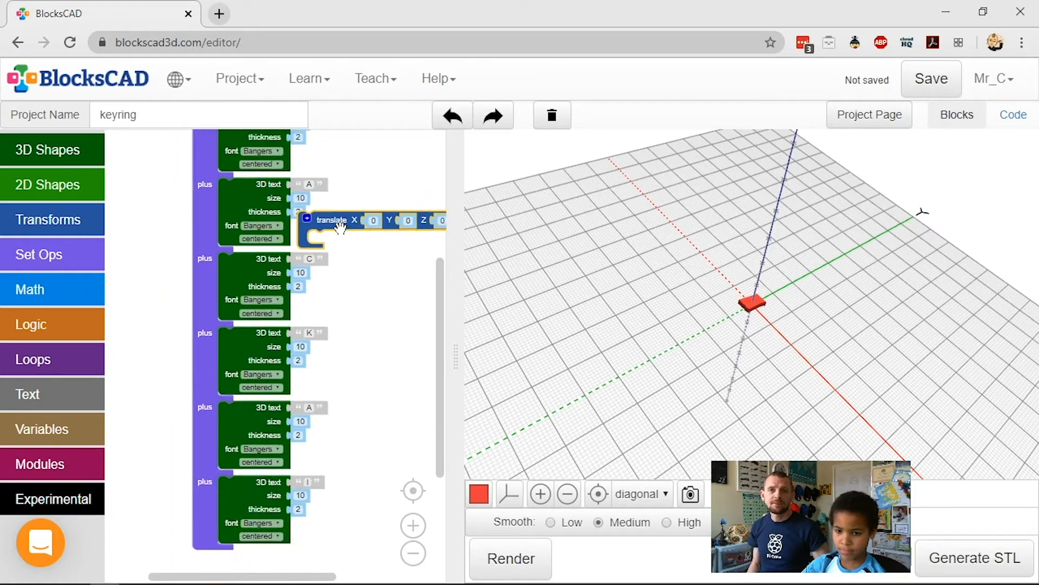
{"action": "scroll", "coordinate": [341, 227], "scroll_direction": "down", "scroll_amount": 1}
{"action": "left_click_drag", "start_coordinate": [373, 281], "coordinate": [391, 583]}
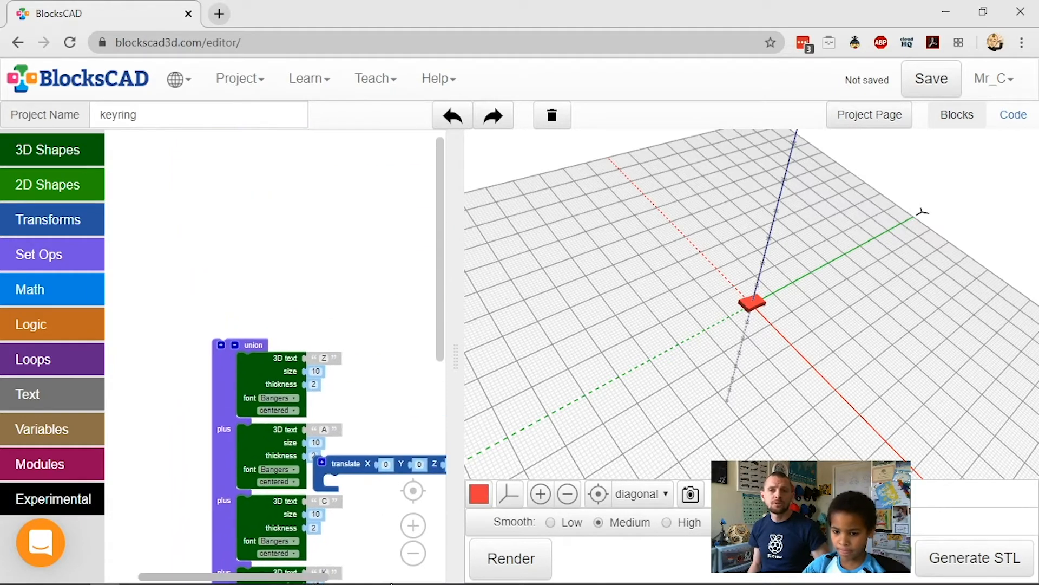
{"action": "left_click_drag", "start_coordinate": [342, 464], "coordinate": [290, 382]}
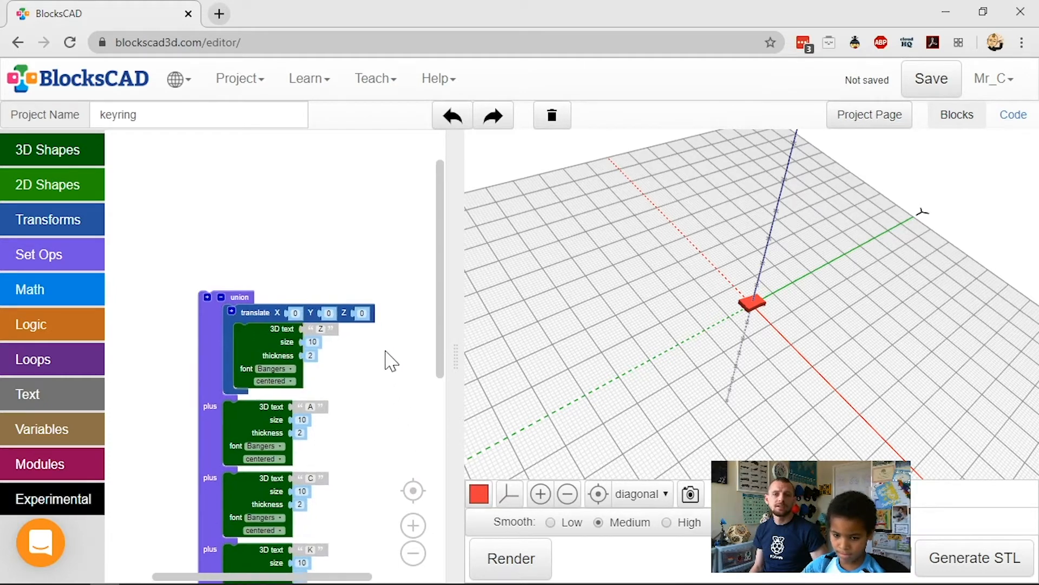
- Add a translate block and wrap it around the A text block in the union's second slot
{"action": "scroll", "coordinate": [391, 361], "scroll_direction": "down", "scroll_amount": 1}
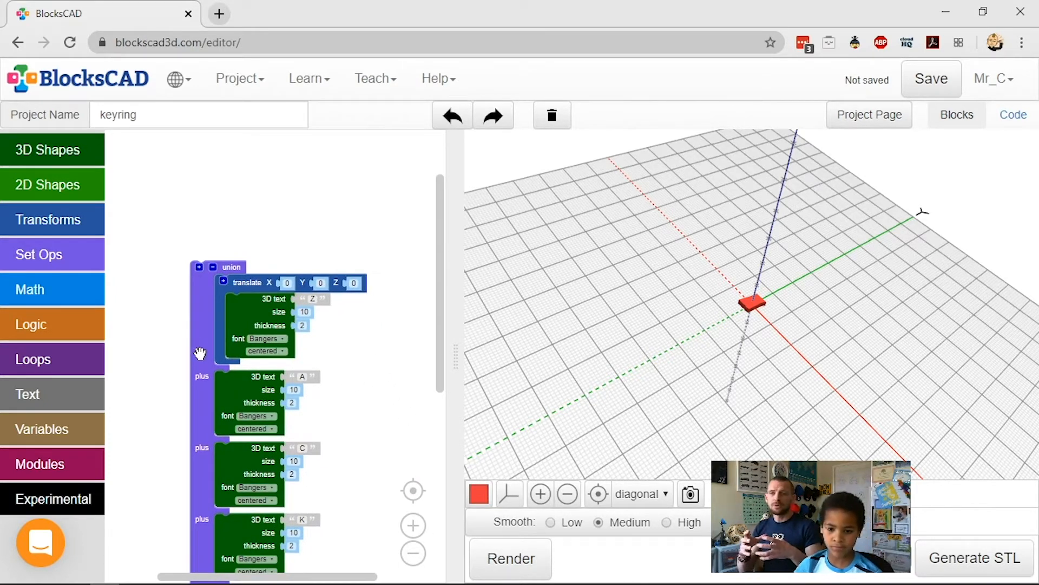
{"action": "left_click", "coordinate": [51, 230]}
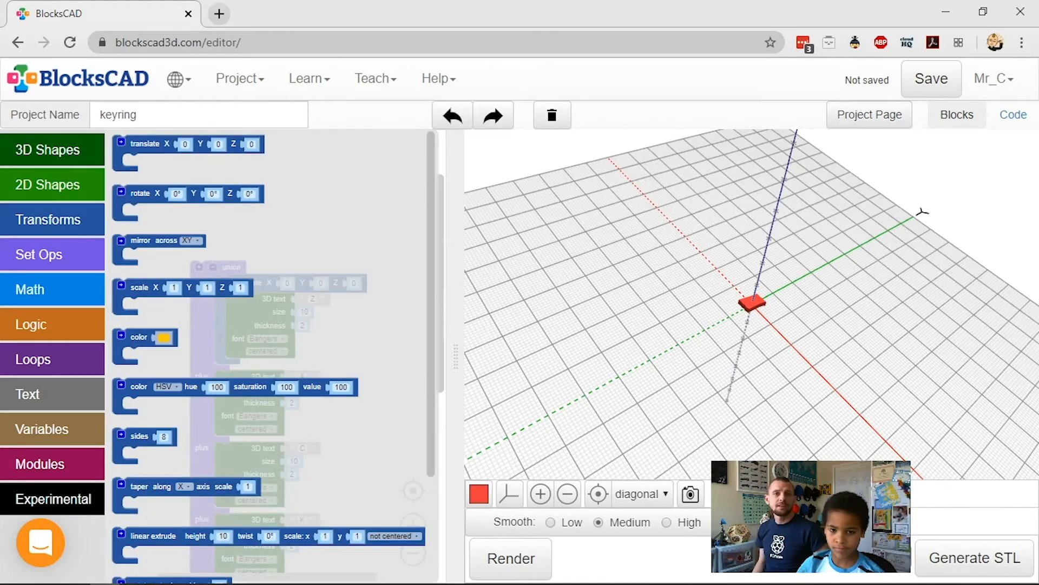
{"action": "left_click_drag", "start_coordinate": [141, 136], "coordinate": [239, 357]}
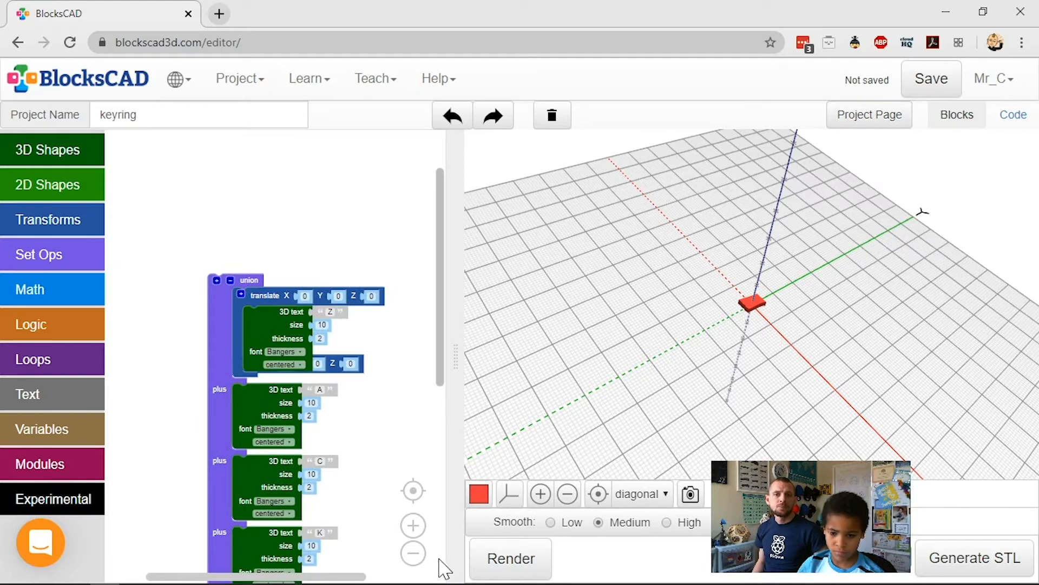
{"action": "left_click_drag", "start_coordinate": [338, 364], "coordinate": [340, 380]}
{"action": "left_click_drag", "start_coordinate": [230, 384], "coordinate": [256, 425]}
- Set the X offset of the second slot's translate block, around the letter A, to 10
{"action": "left_click_drag", "start_coordinate": [388, 490], "coordinate": [380, 389]}
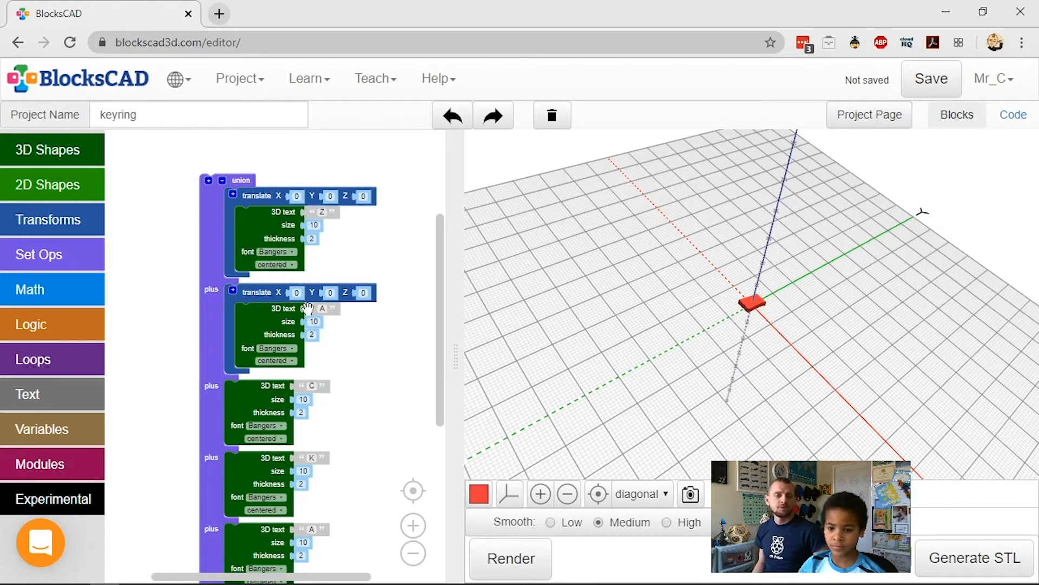
{"action": "left_click", "coordinate": [297, 196]}
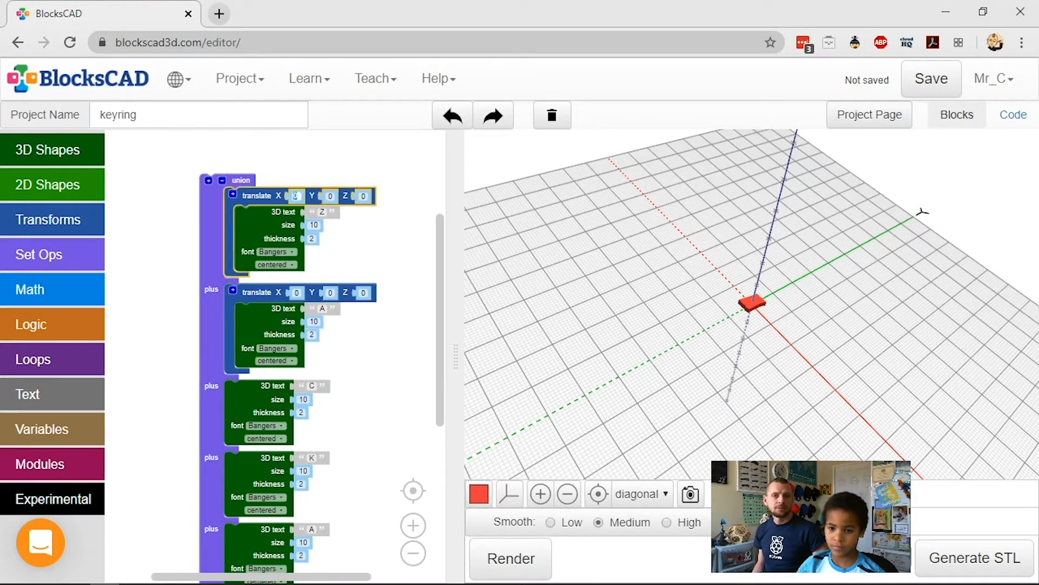
{"action": "left_click", "coordinate": [301, 292]}
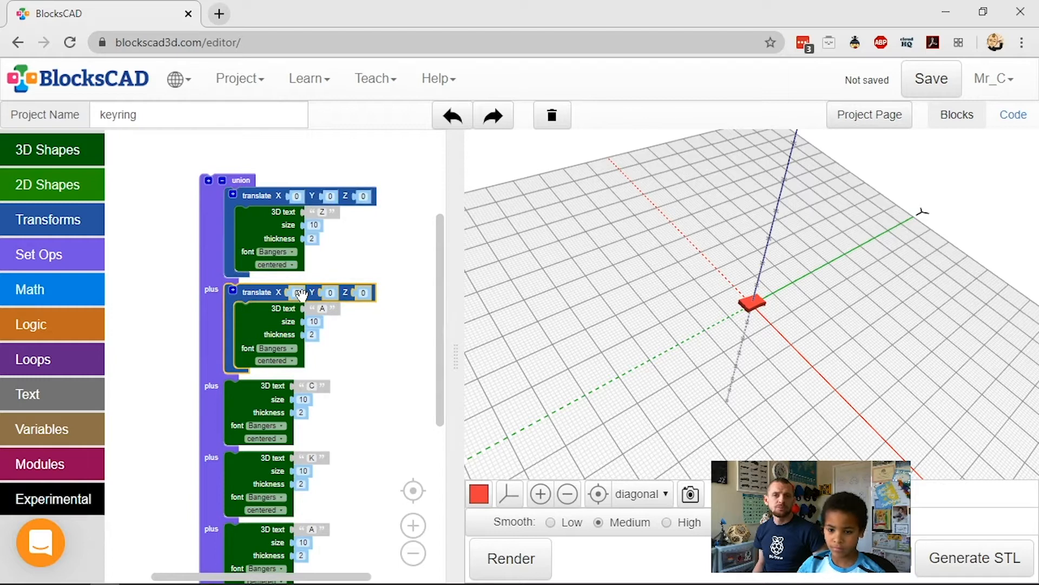
{"action": "left_click", "coordinate": [296, 292]}
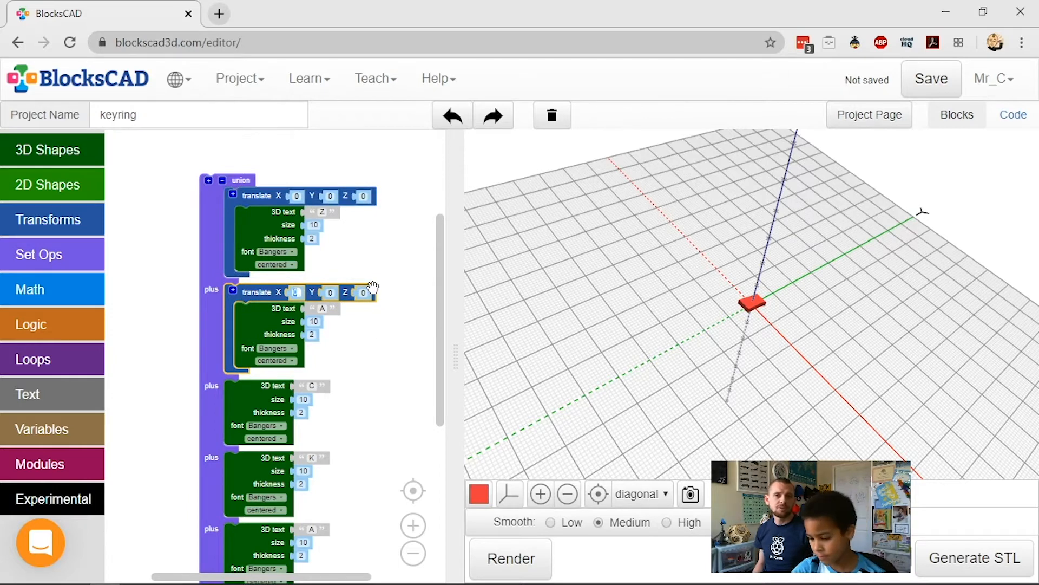
{"action": "type", "text": "10"}
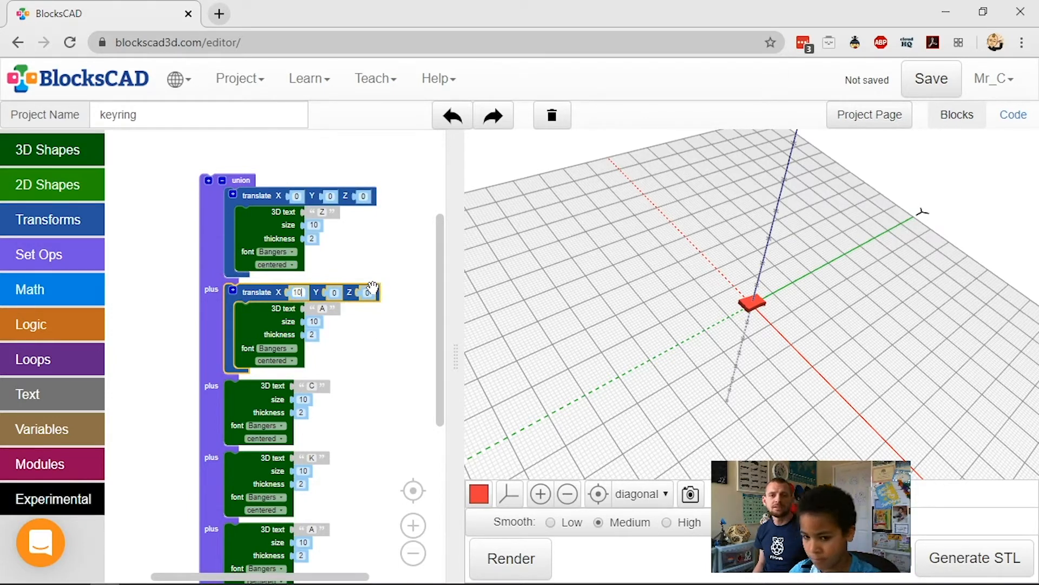
- Wrap the C text block in a new translate block with an X offset of 20
{"action": "left_click", "coordinate": [44, 232]}
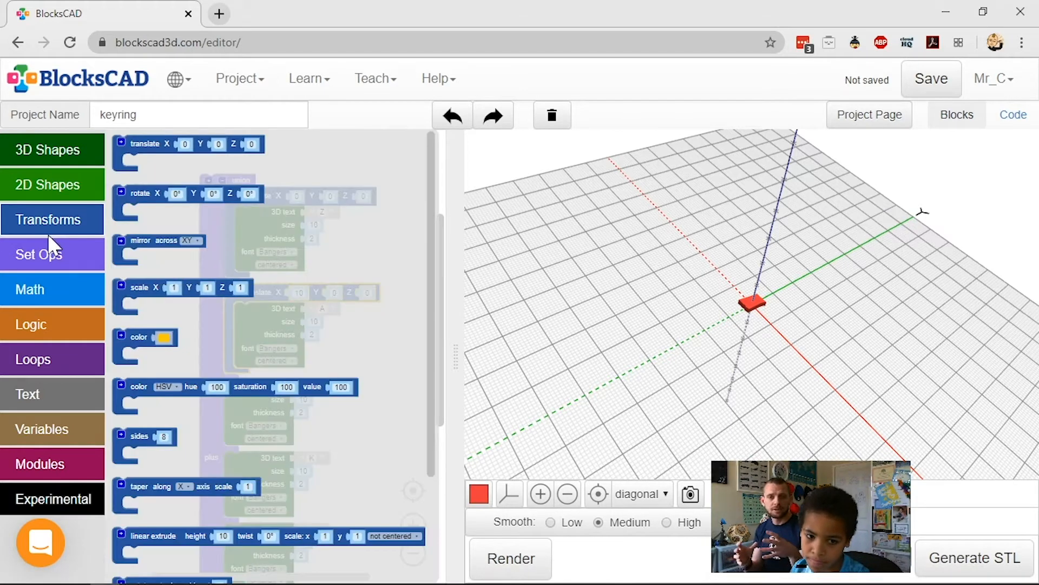
{"action": "left_click_drag", "start_coordinate": [133, 176], "coordinate": [256, 428]}
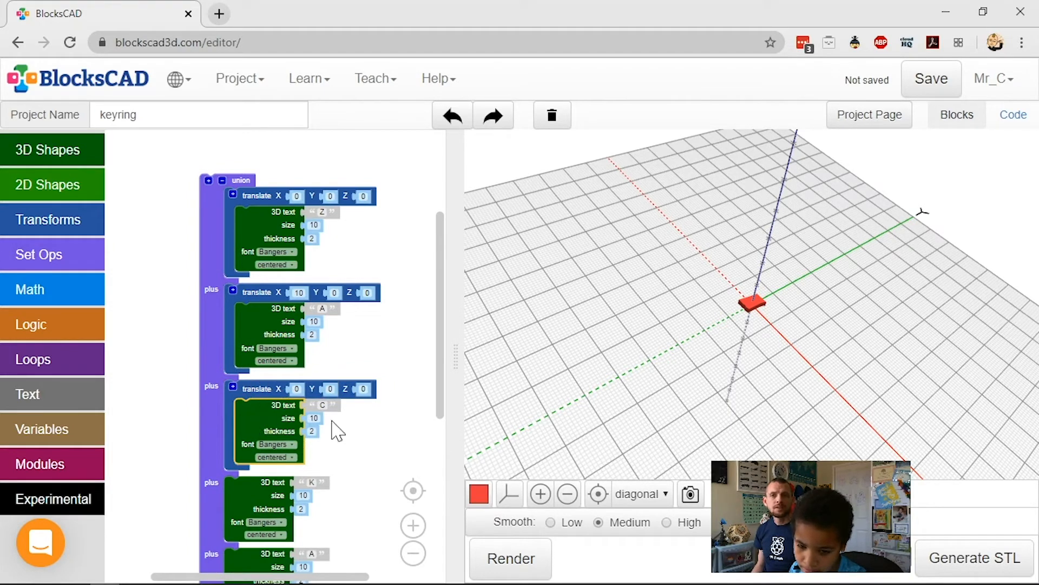
{"action": "left_click", "coordinate": [296, 388]}
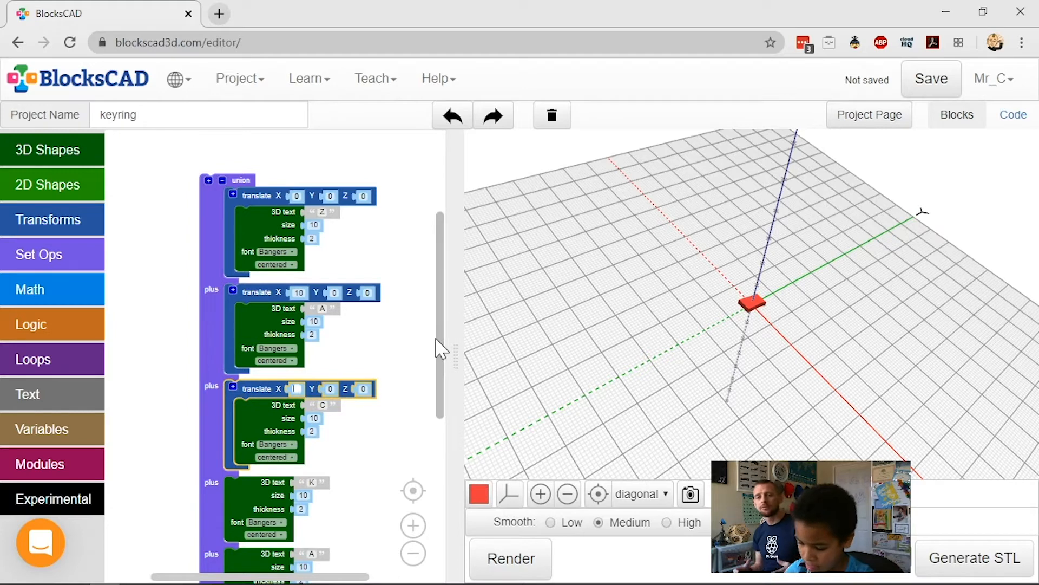
{"action": "type", "text": "20"}
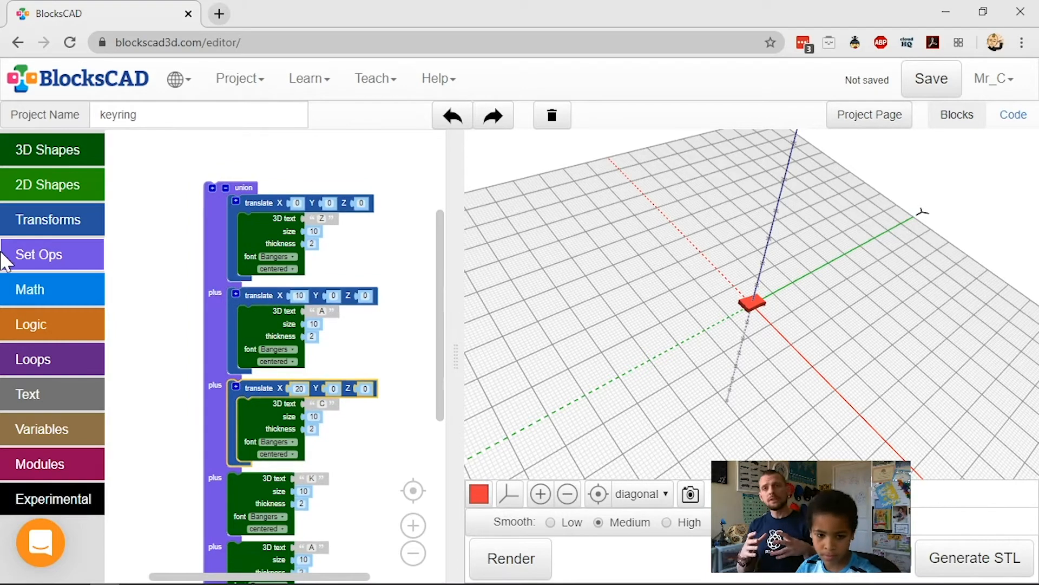
- Wrap the K text block in a new translate block with an X offset of 30
{"action": "left_click", "coordinate": [69, 226]}
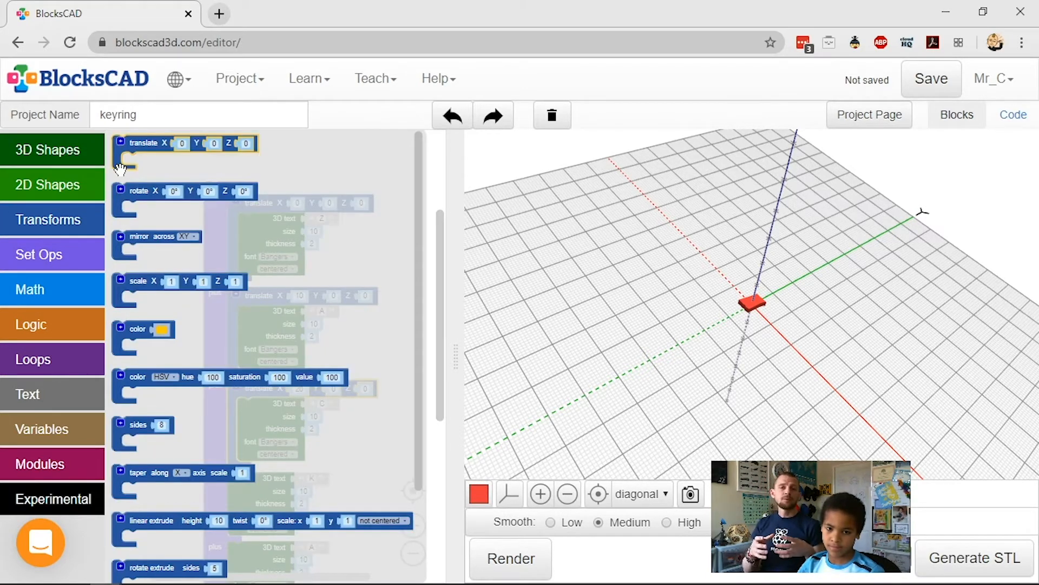
{"action": "left_click_drag", "start_coordinate": [122, 160], "coordinate": [252, 500]}
{"action": "left_click", "coordinate": [321, 513]}
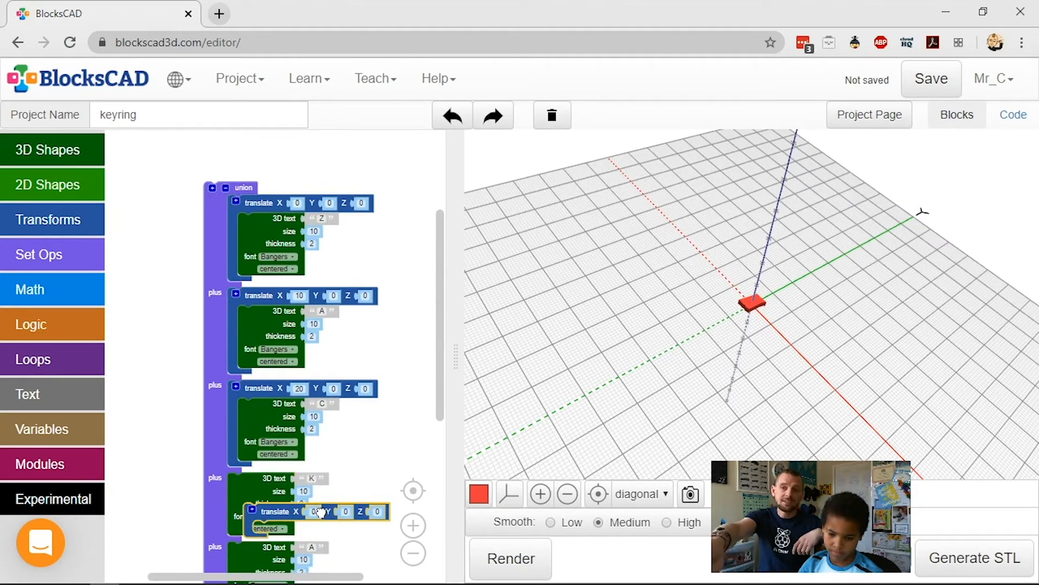
{"action": "left_click_drag", "start_coordinate": [321, 512], "coordinate": [300, 484]}
{"action": "left_click_drag", "start_coordinate": [267, 518], "coordinate": [261, 524]}
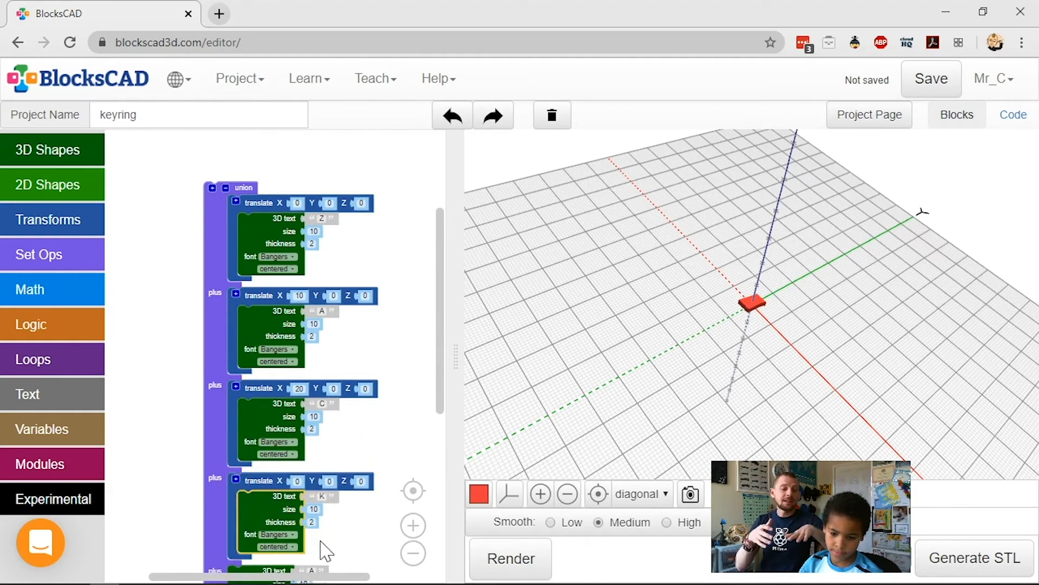
{"action": "left_click_drag", "start_coordinate": [340, 540], "coordinate": [344, 493]}
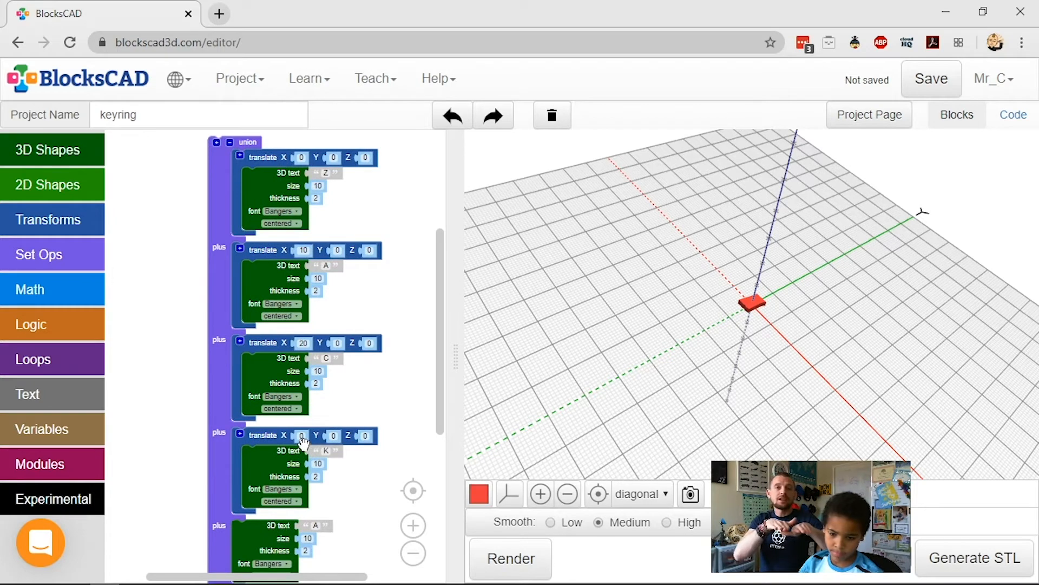
{"action": "left_click", "coordinate": [303, 434]}
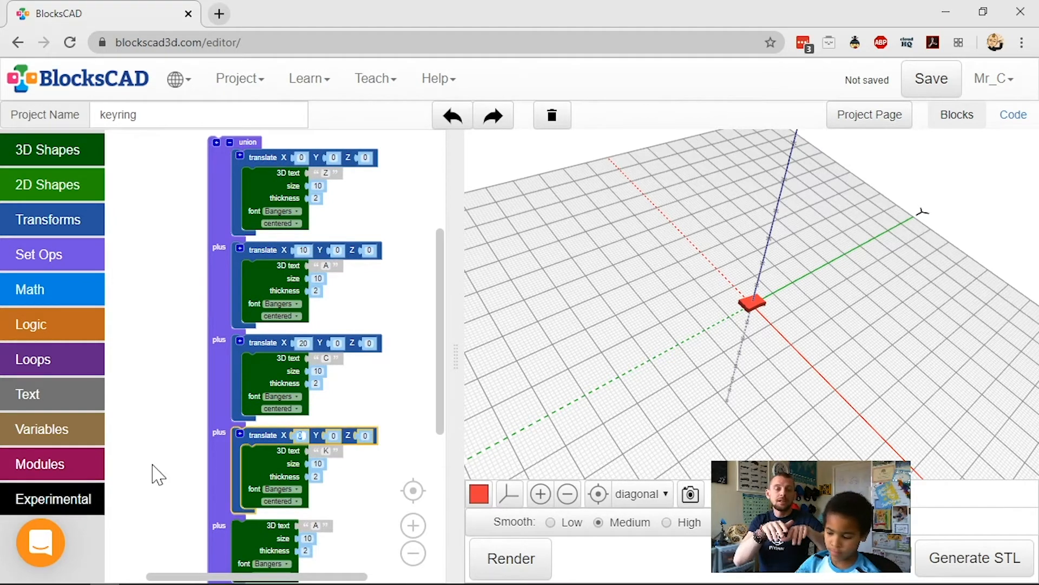
{"action": "type", "text": "30"}
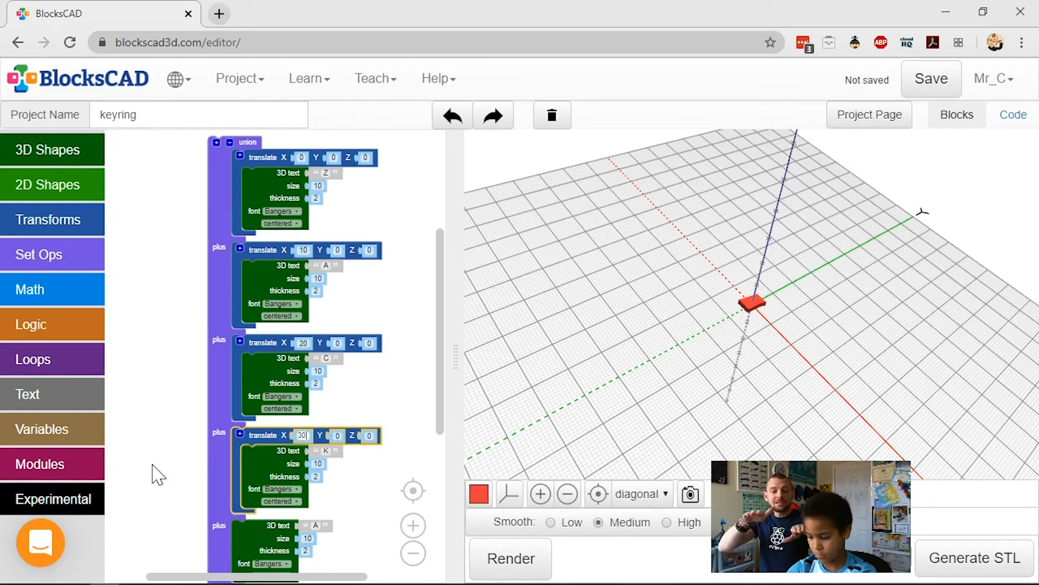
- Add a translate block around each of the last two letters in the union, the second A and the I
{"action": "left_click_drag", "start_coordinate": [413, 445], "coordinate": [412, 233]}
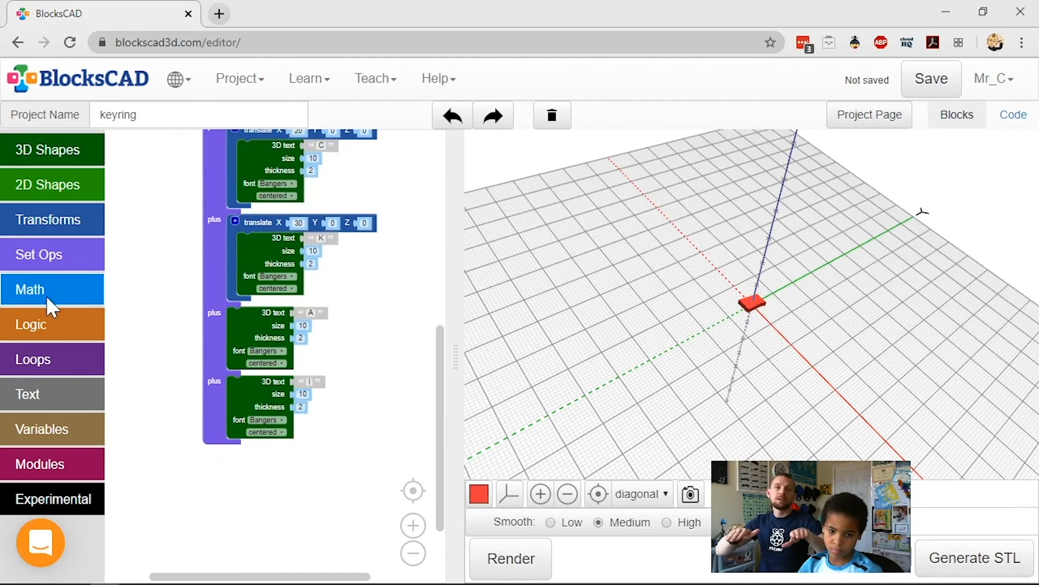
{"action": "left_click", "coordinate": [70, 223]}
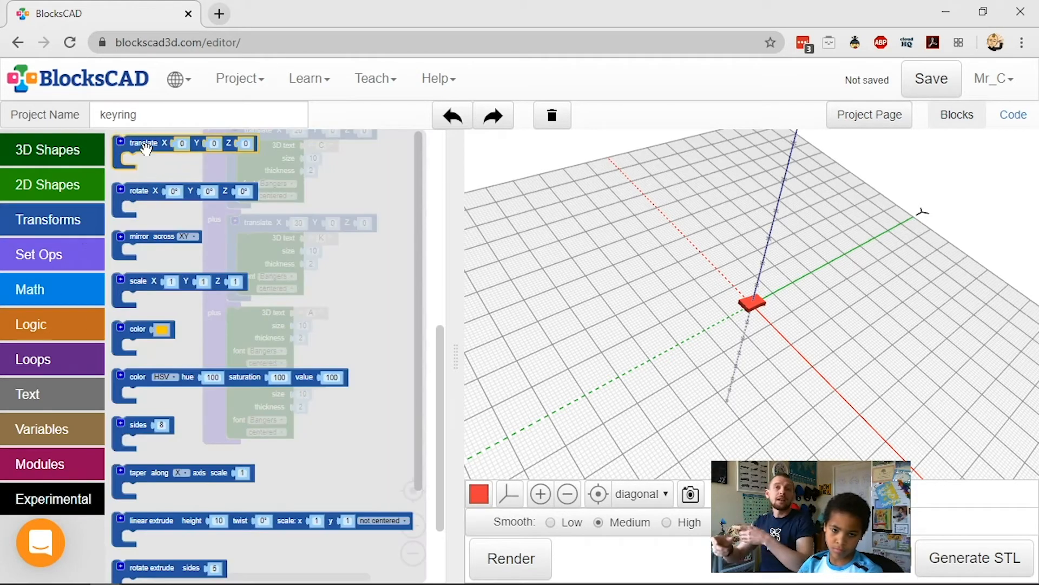
{"action": "left_click_drag", "start_coordinate": [142, 145], "coordinate": [250, 355]}
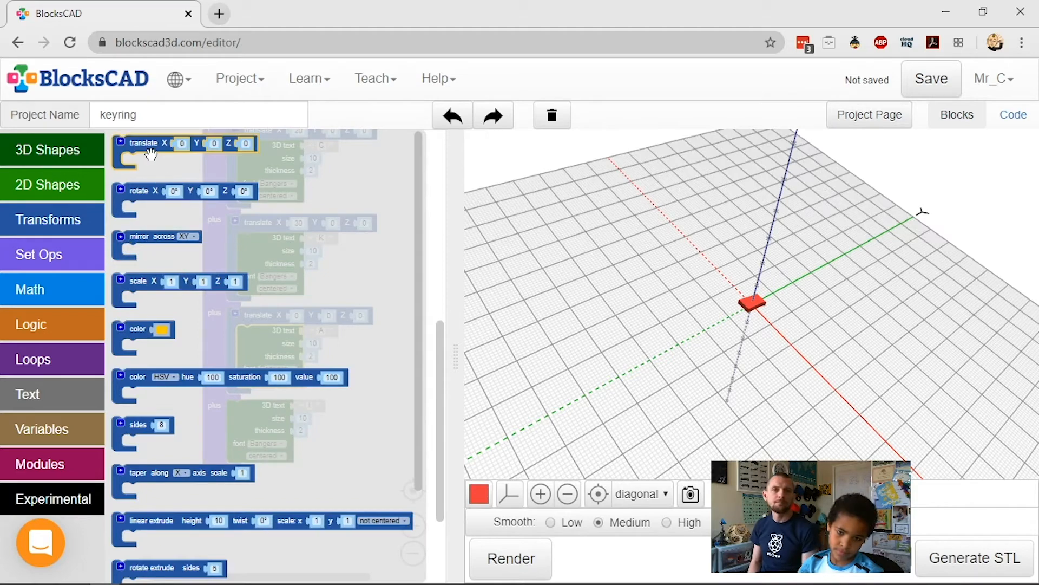
{"action": "left_click_drag", "start_coordinate": [148, 154], "coordinate": [264, 450]}
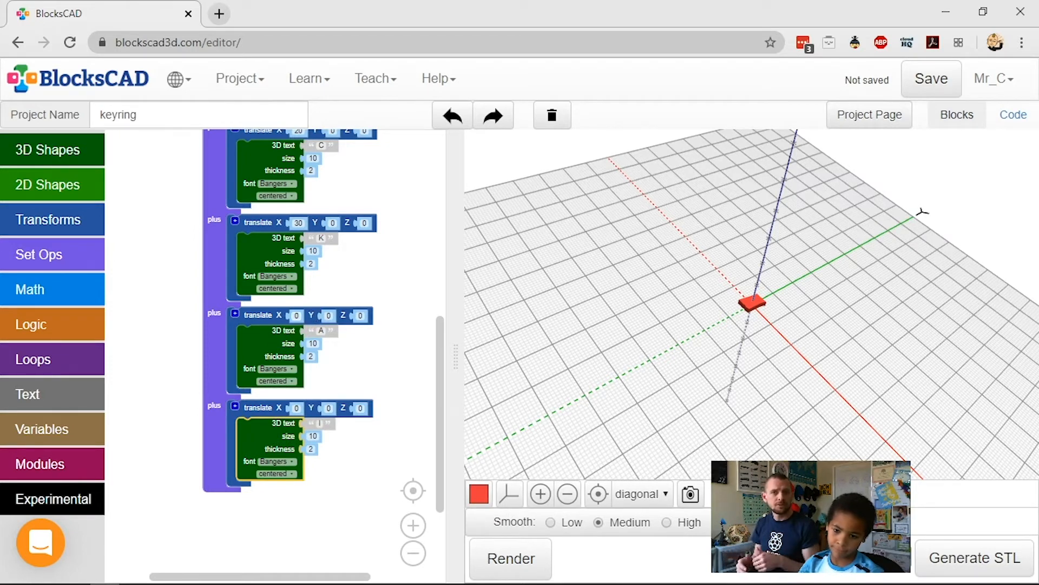
- Set the X offset to 40 for the second A's translate block and 50 for the I's
{"action": "left_click", "coordinate": [296, 315]}
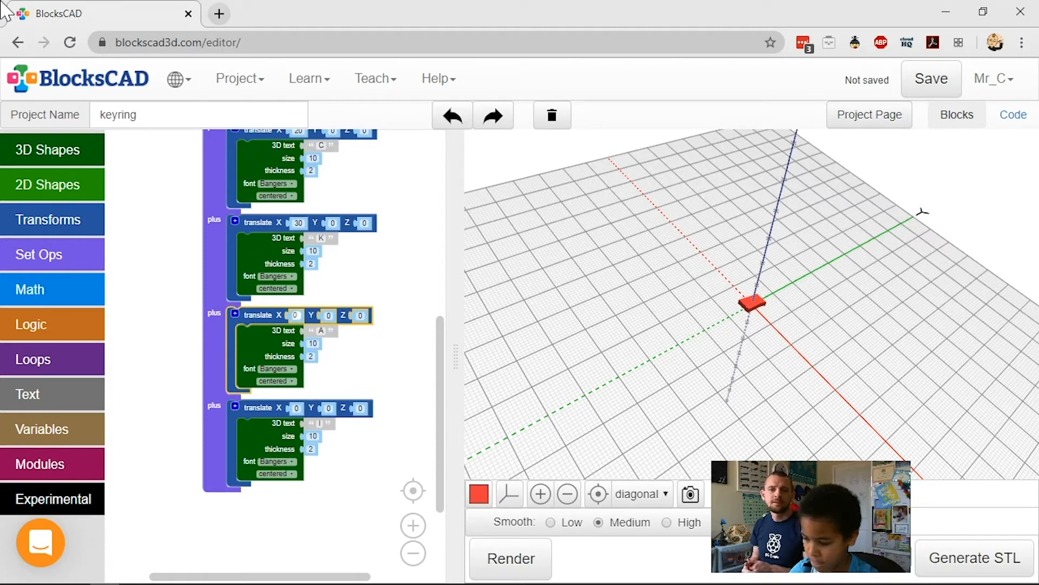
{"action": "type", "text": "49"}
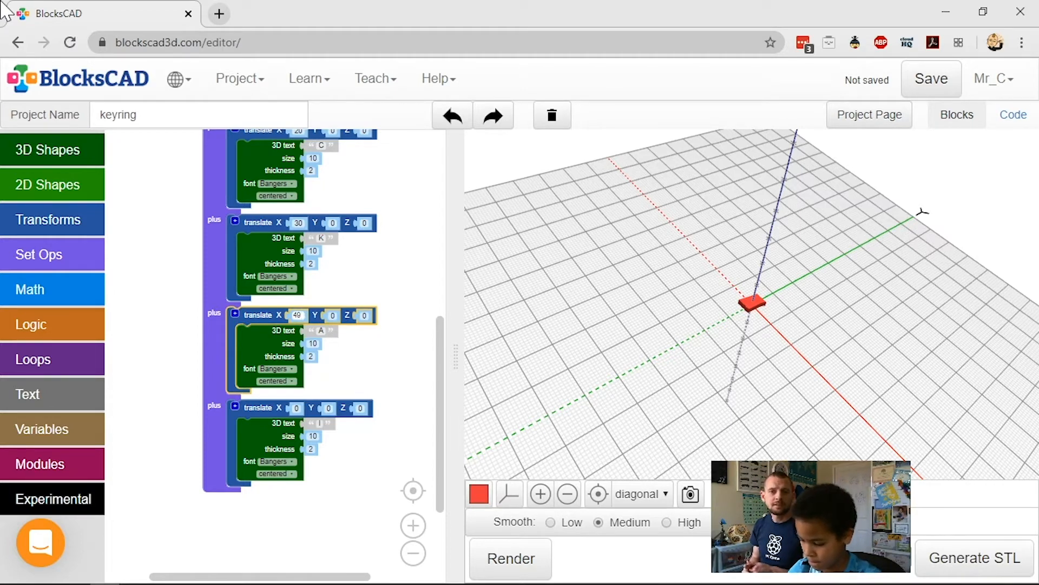
{"action": "key", "text": "BackSpace"}
{"action": "type", "text": "0"}
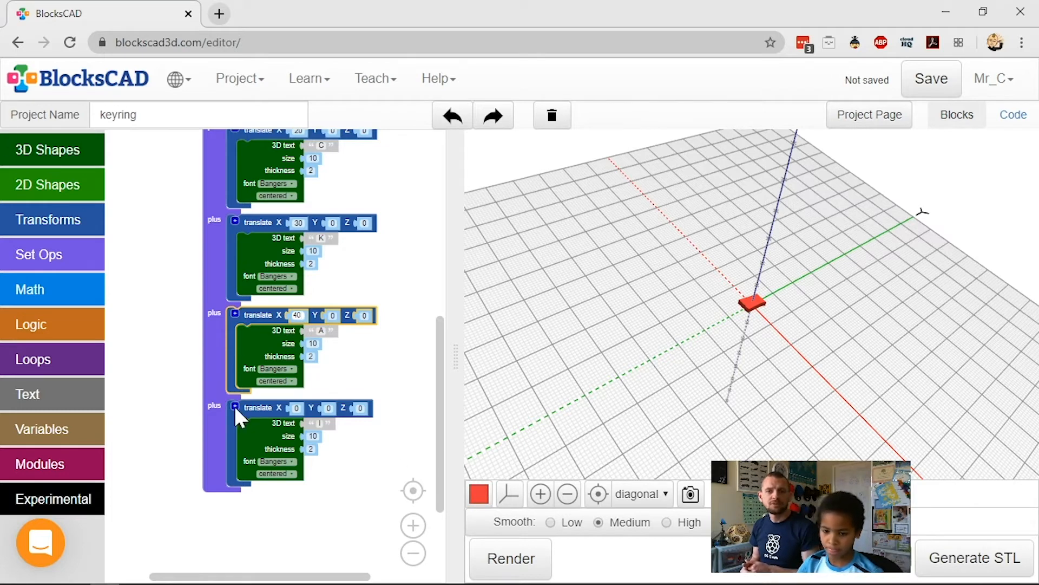
{"action": "left_click", "coordinate": [296, 408]}
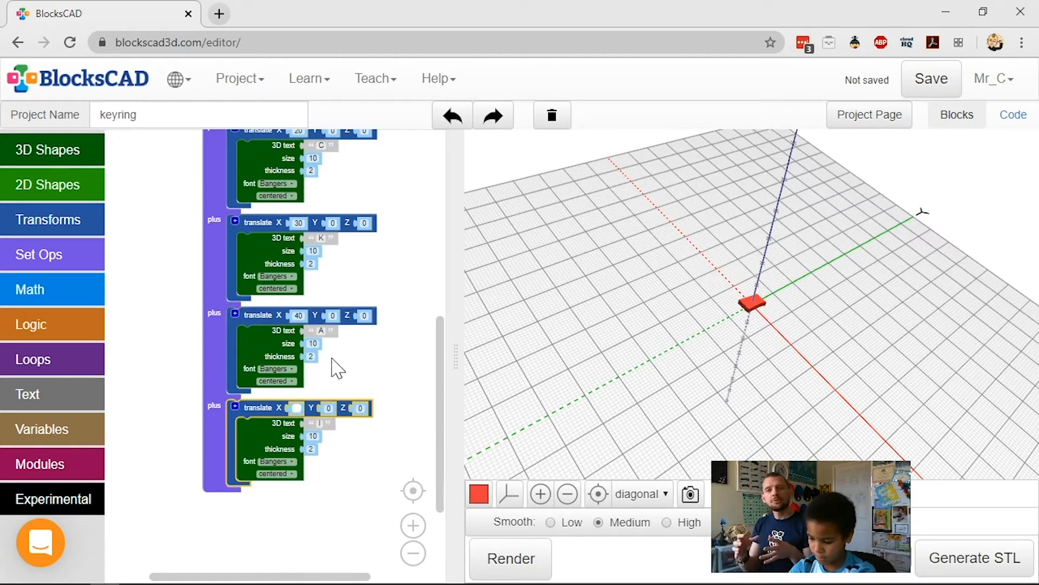
{"action": "type", "text": "50"}
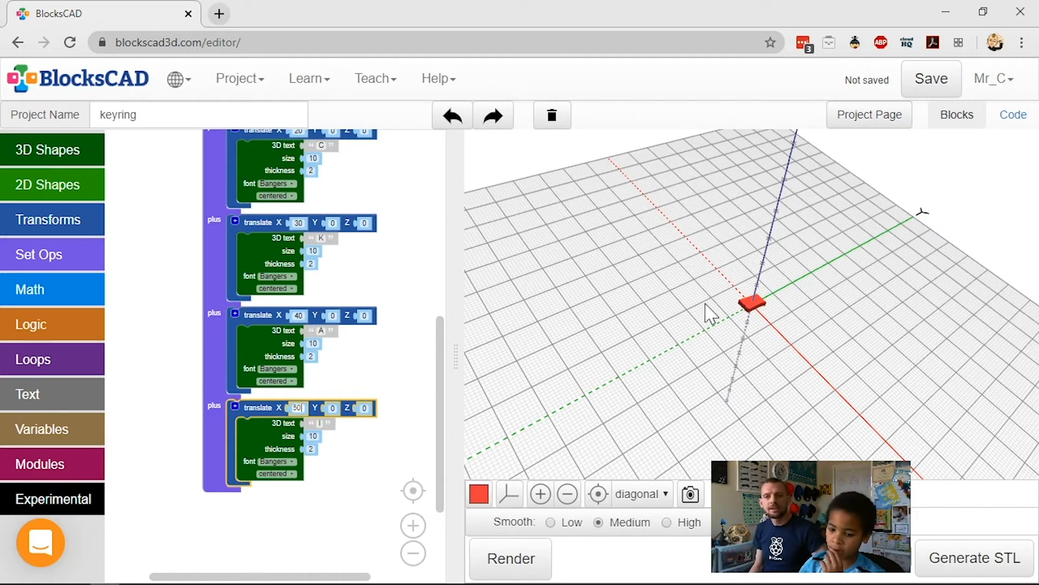
- Render the translated letters and examine the spacing between them, close up on the Z and first A
{"action": "left_click", "coordinate": [492, 577]}
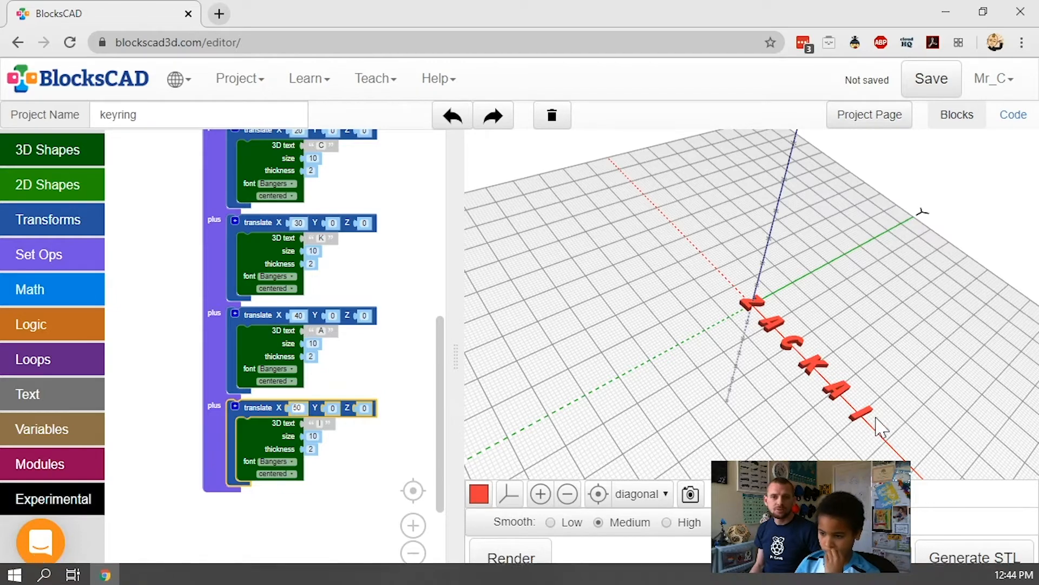
{"action": "left_click_drag", "start_coordinate": [760, 419], "coordinate": [550, 419]}
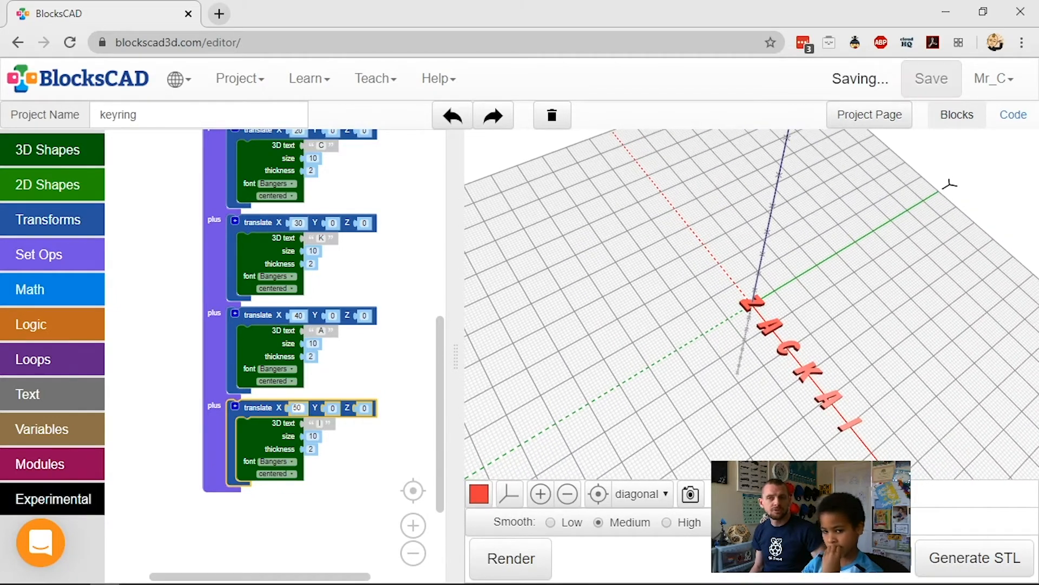
{"action": "left_click_drag", "start_coordinate": [383, 355], "coordinate": [363, 583]}
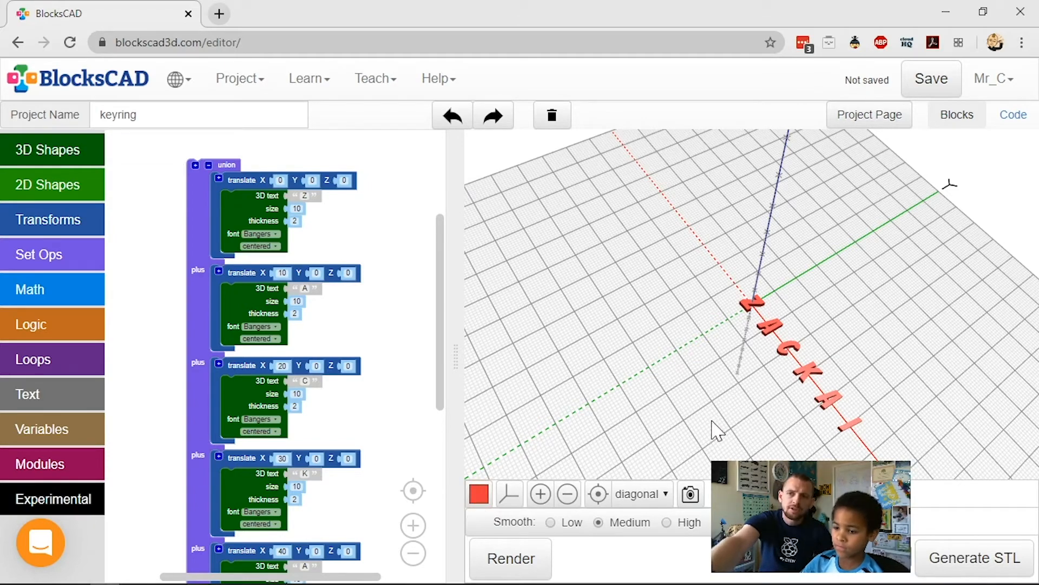
{"action": "left_click_drag", "start_coordinate": [743, 379], "coordinate": [704, 430]}
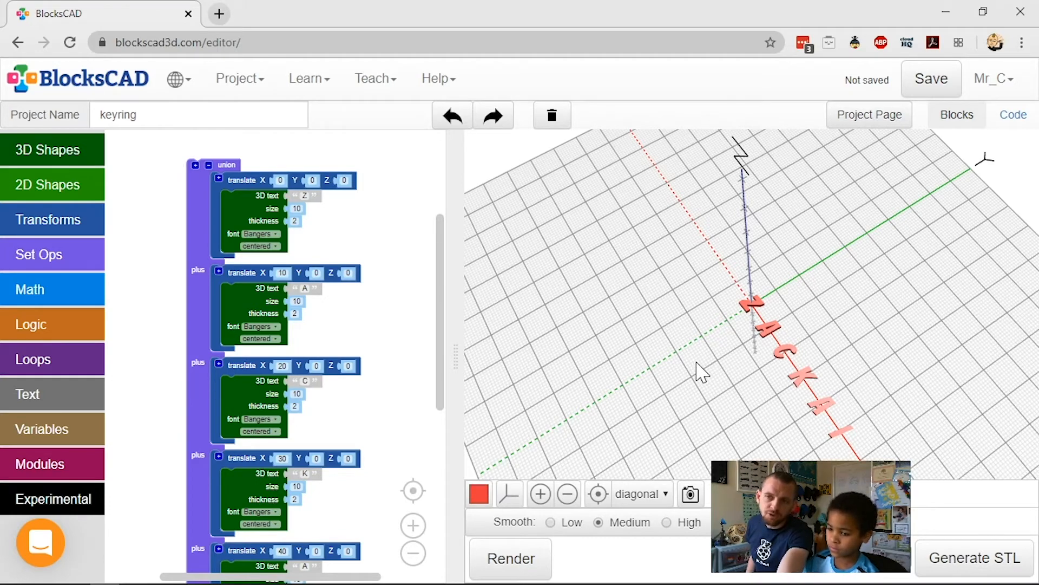
{"action": "scroll", "coordinate": [702, 372], "scroll_direction": "down", "scroll_amount": 2}
{"action": "scroll", "coordinate": [780, 341], "scroll_direction": "up", "scroll_amount": 6}
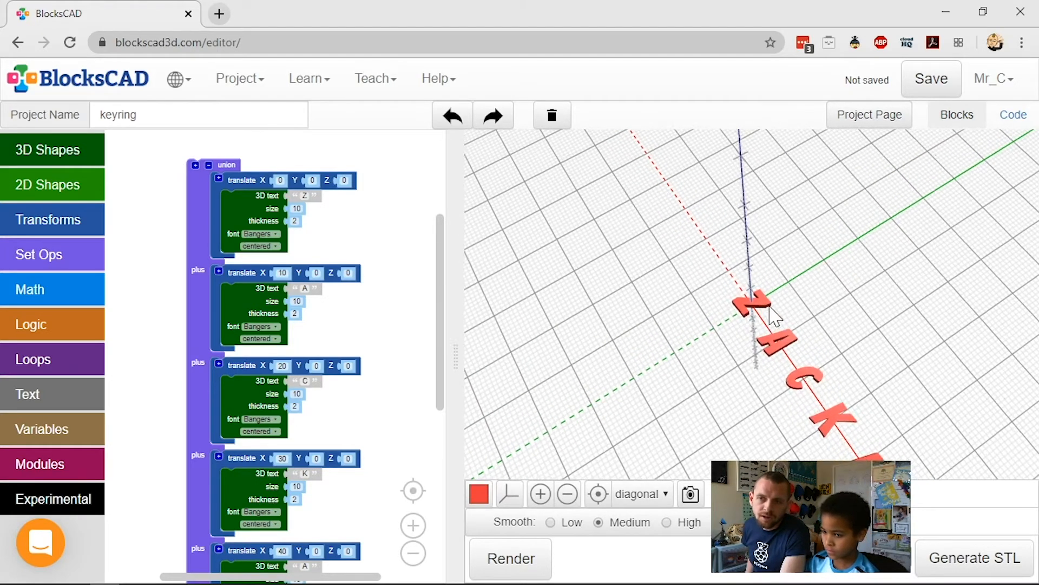
{"action": "scroll", "coordinate": [781, 337], "scroll_direction": "up", "scroll_amount": 5}
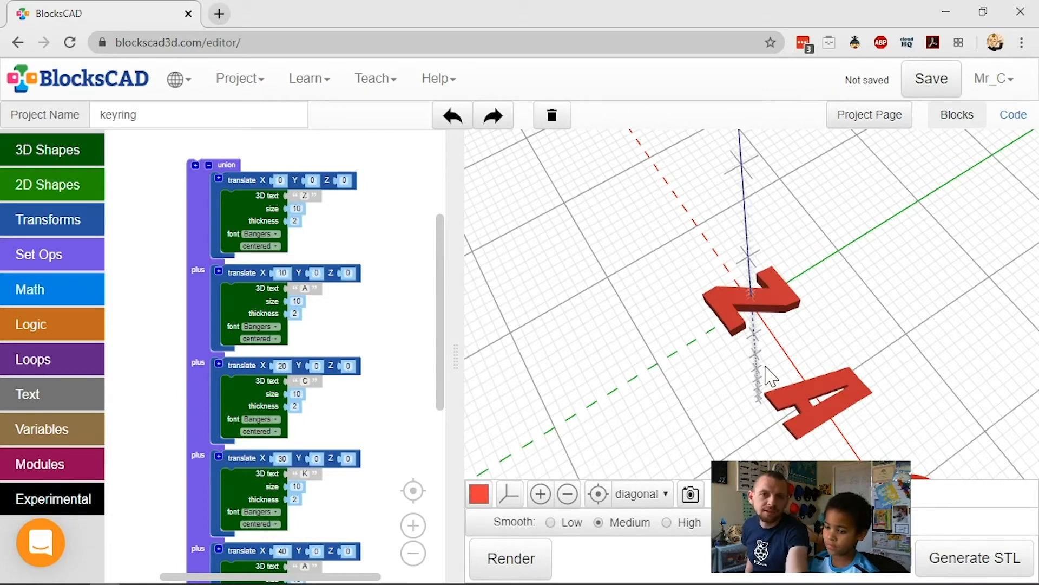
- Set the X offset of the first A's translate block to 3
{"action": "left_click", "coordinate": [282, 272]}
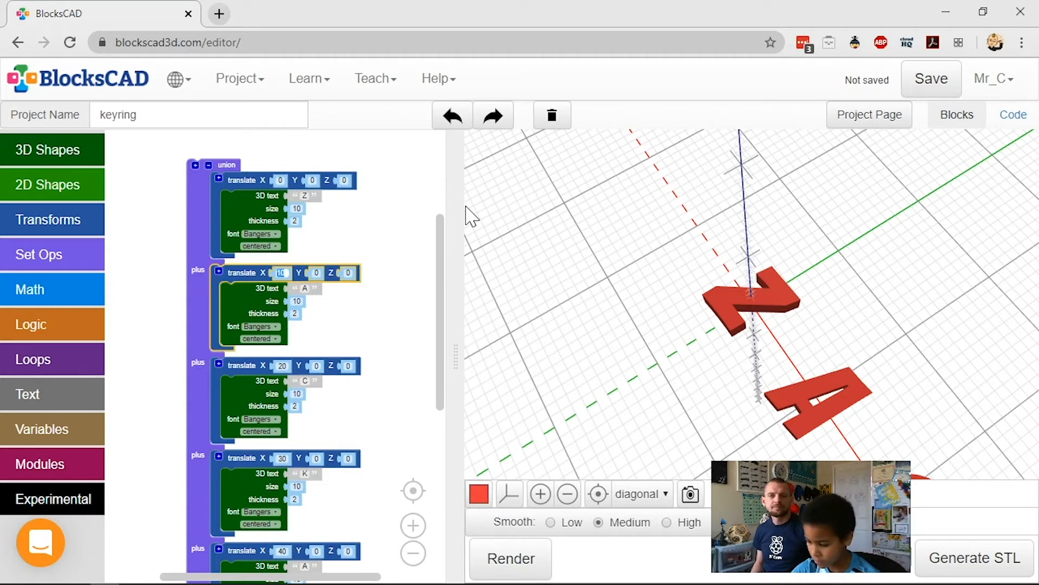
{"action": "key", "text": "BackSpace"}
{"action": "type", "text": "3"}
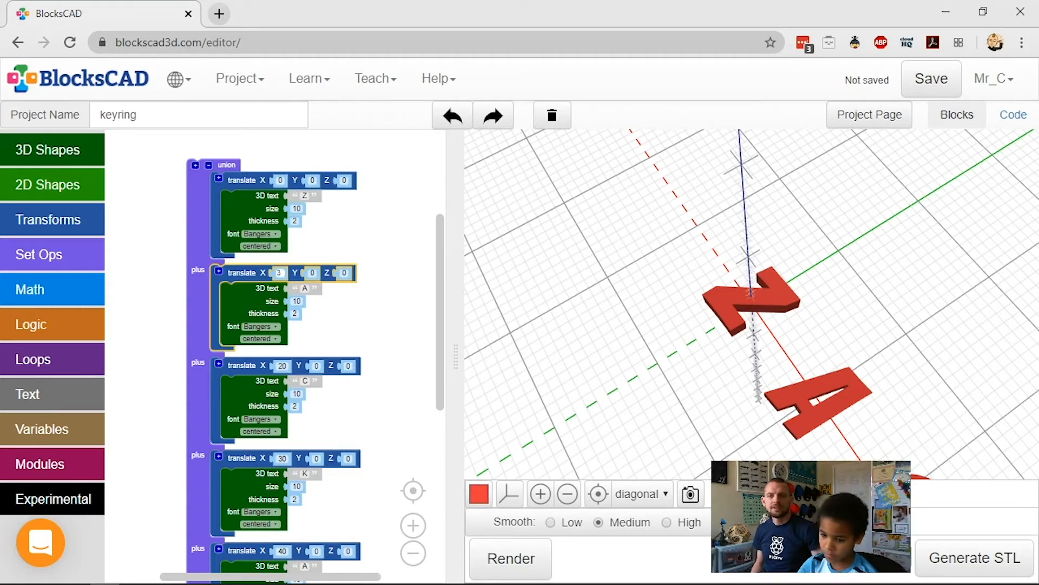
- Render the letters and examine the spacing between the Z and the first A
{"action": "left_click", "coordinate": [513, 559]}
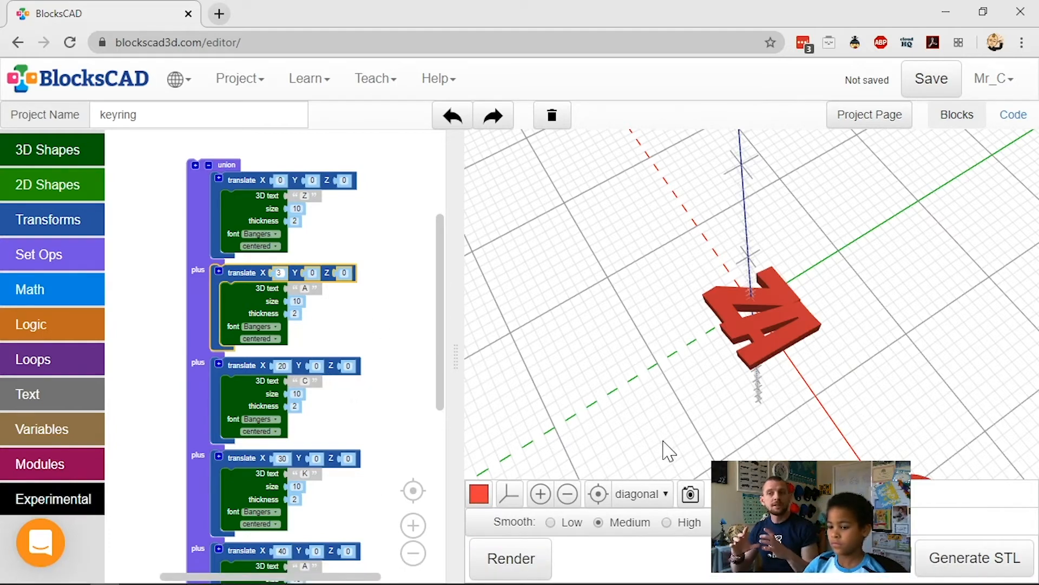
{"action": "left_click_drag", "start_coordinate": [667, 442], "coordinate": [652, 489]}
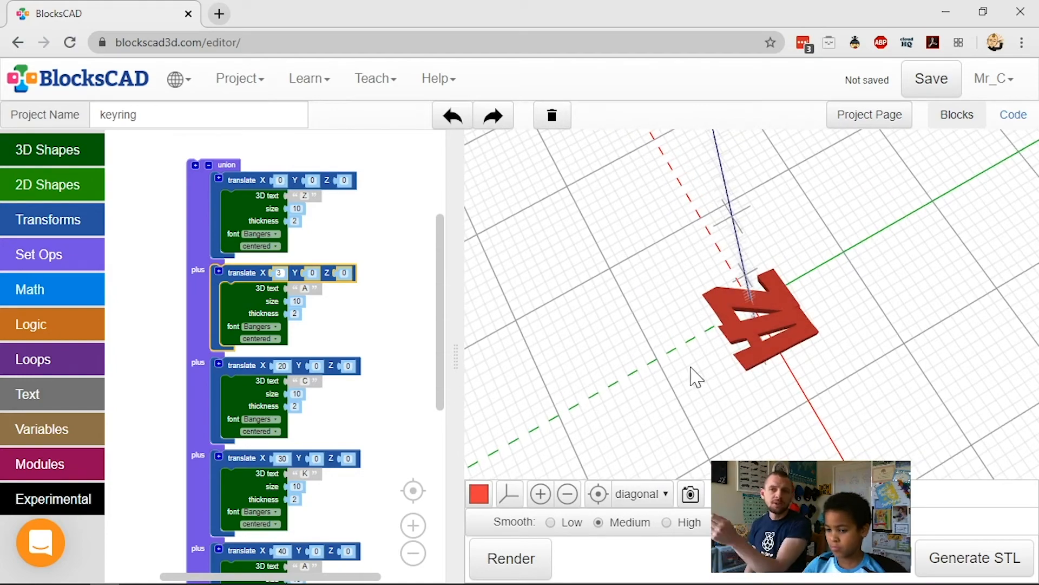
{"action": "scroll", "coordinate": [696, 371], "scroll_direction": "down", "scroll_amount": 5}
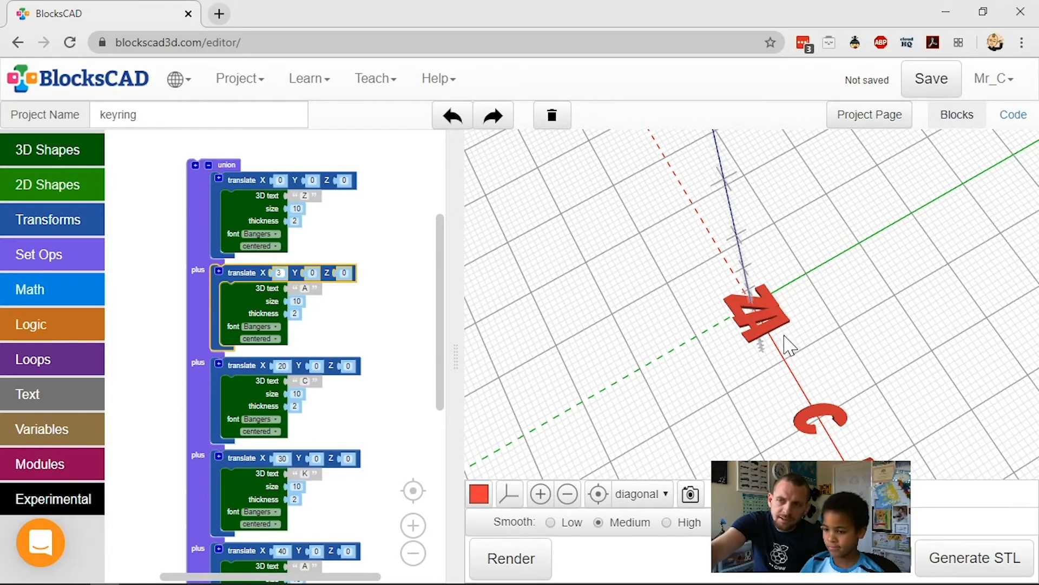
{"action": "scroll", "coordinate": [790, 341], "scroll_direction": "up", "scroll_amount": 5}
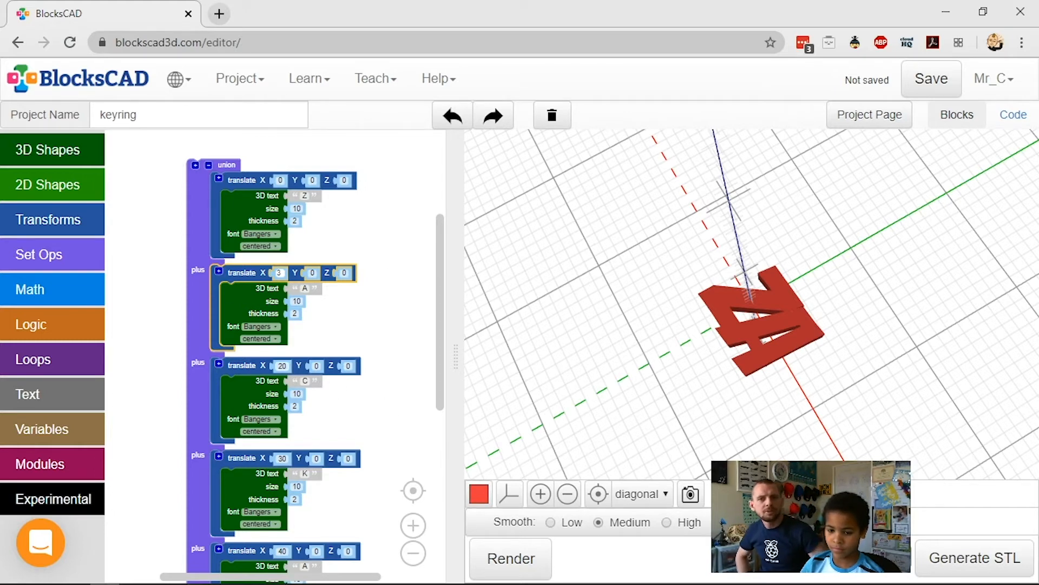
- Set the X offset of the C's translate block to 7 and render the letters
{"action": "left_click", "coordinate": [281, 366]}
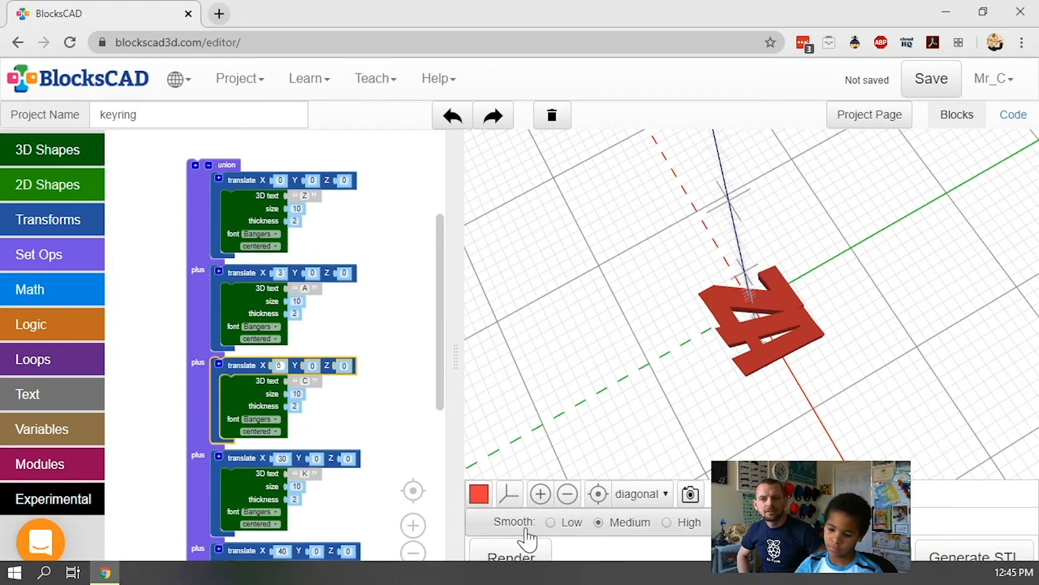
{"action": "left_click", "coordinate": [532, 560]}
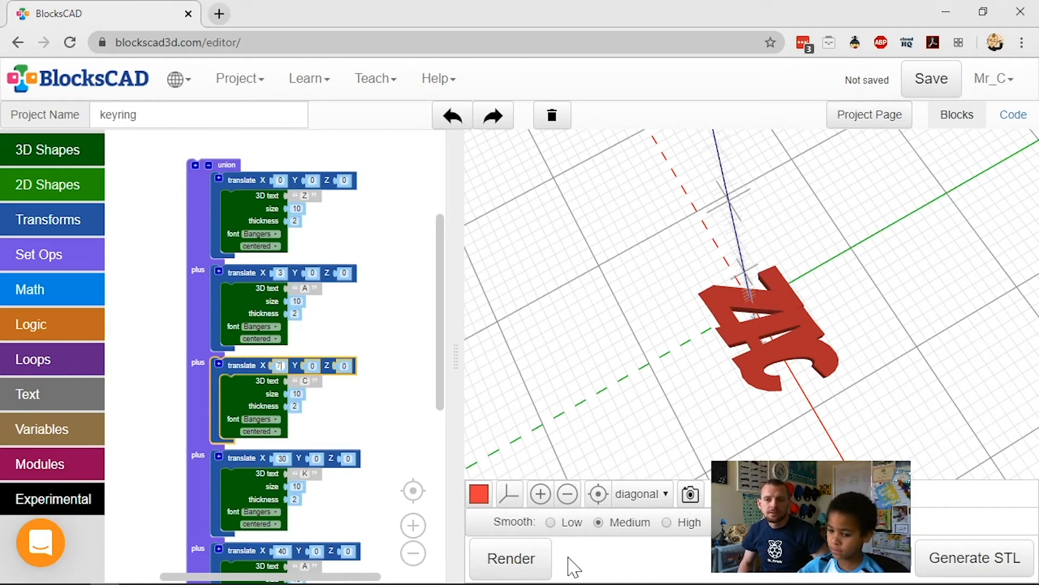
{"action": "left_click", "coordinate": [538, 557]}
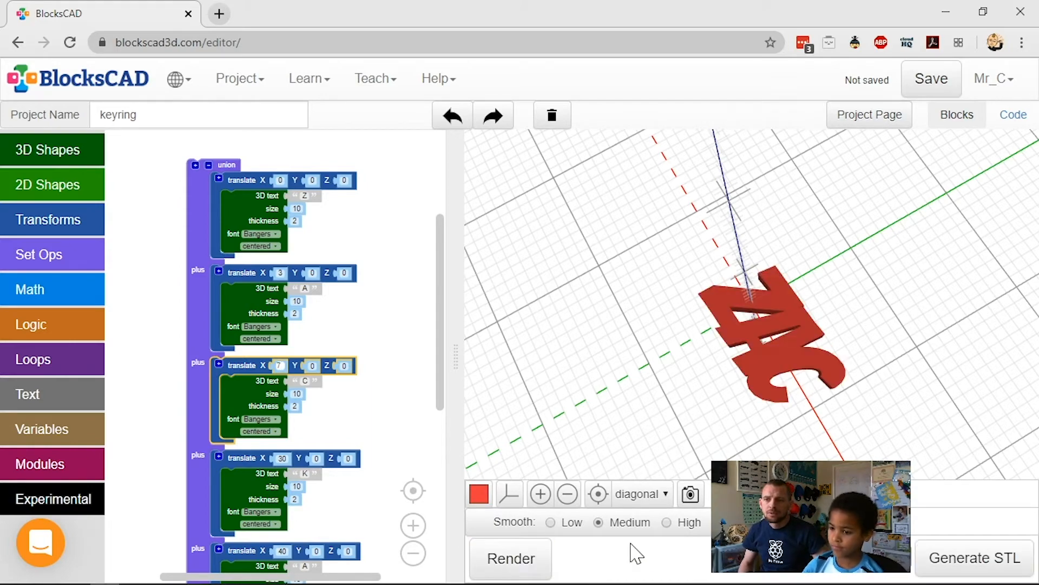
{"action": "left_click_drag", "start_coordinate": [660, 401], "coordinate": [742, 369]}
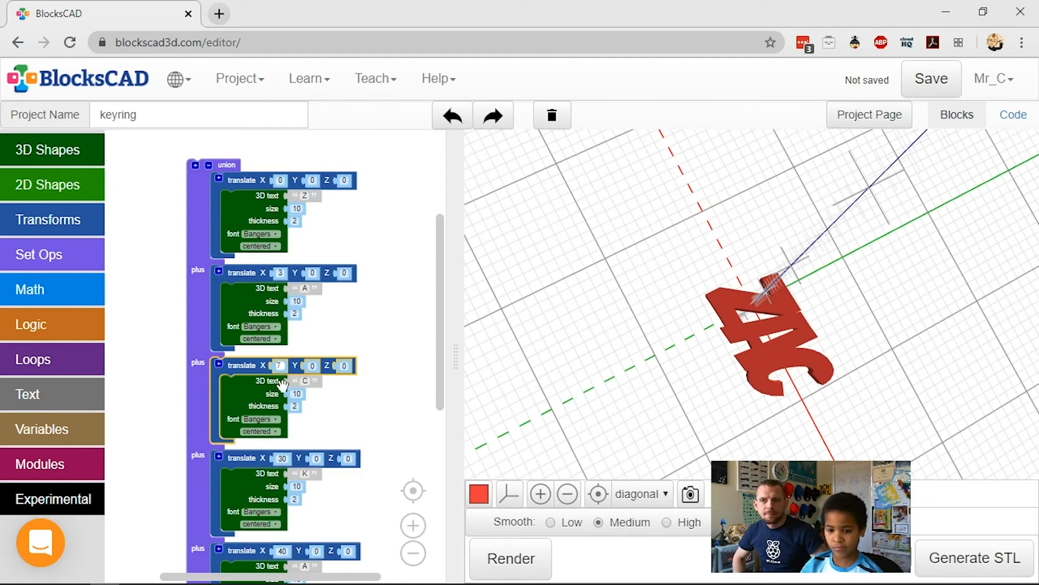
- Try an X offset of 9 for the K's translate block and render the letters
{"action": "left_click", "coordinate": [282, 458]}
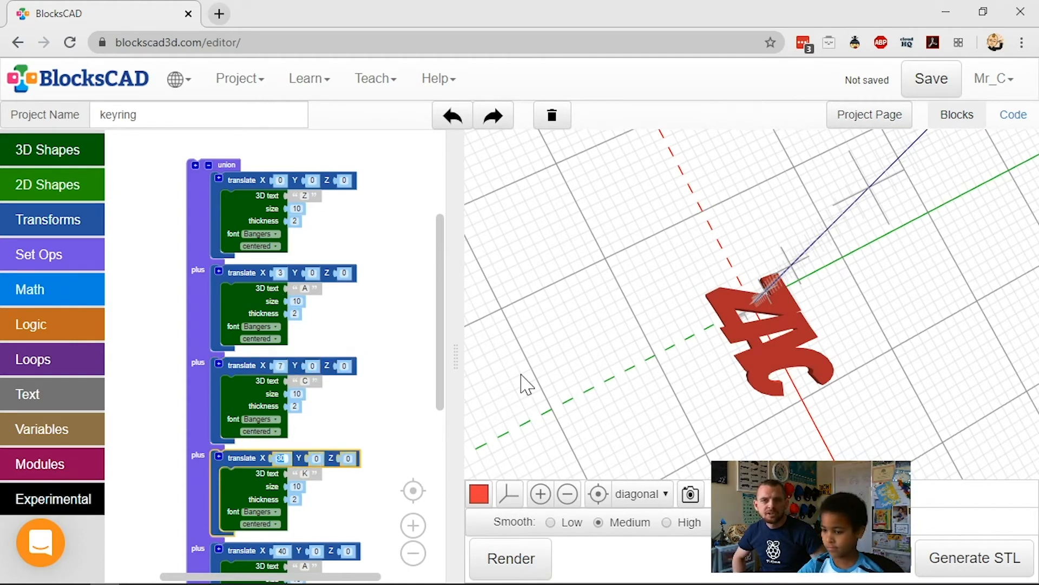
{"action": "key", "text": "BackSpace"}
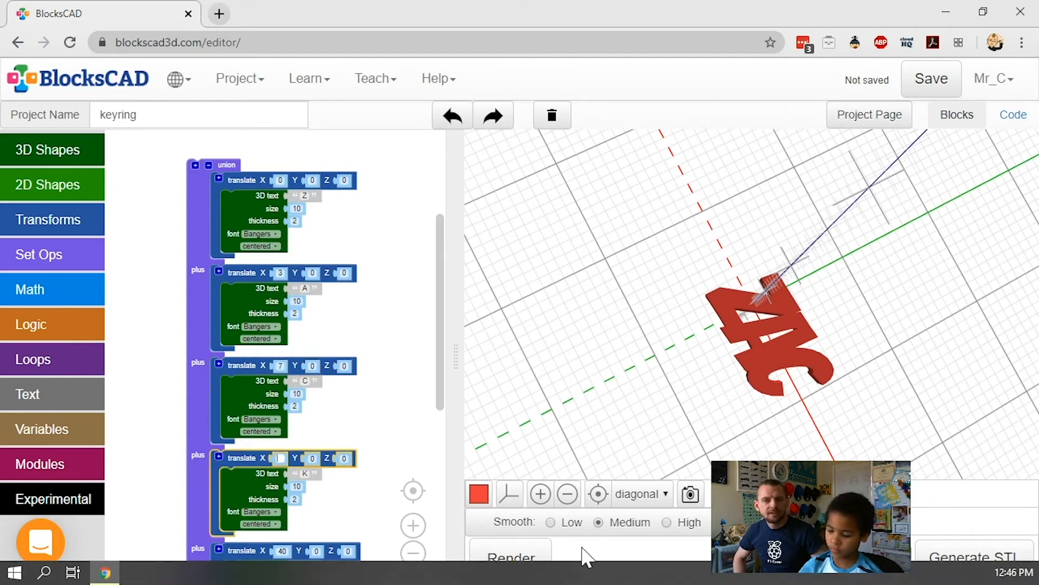
{"action": "type", "text": "9"}
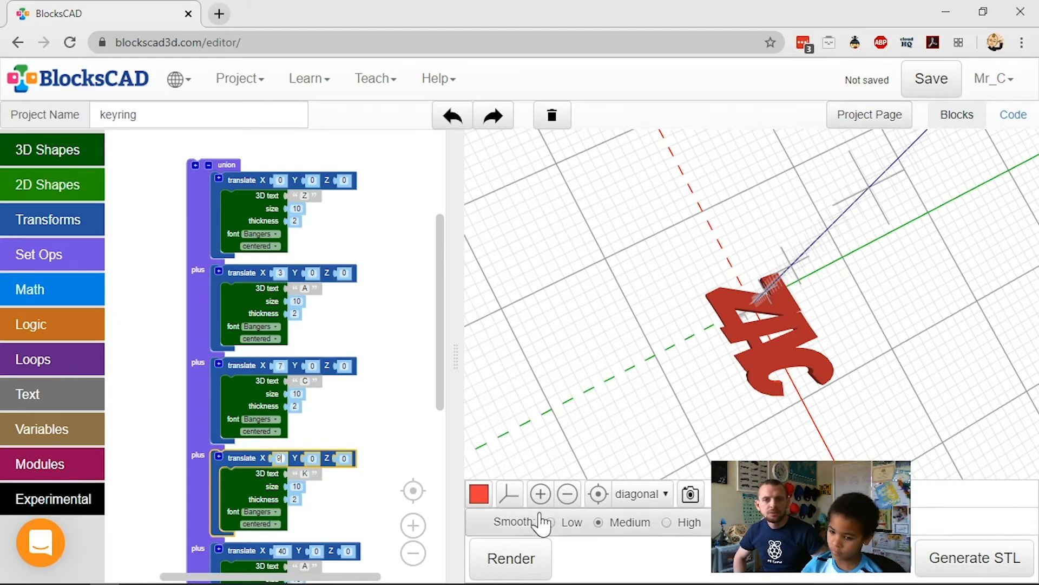
{"action": "left_click", "coordinate": [494, 563]}
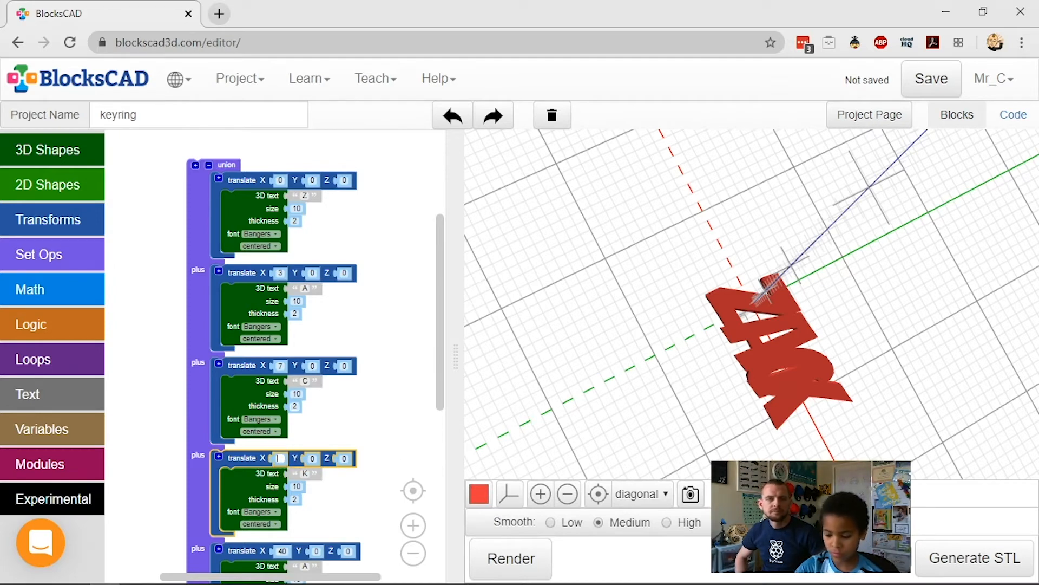
- Set the X offset of the K's translate block to 11 and render the letters to check the spacing
{"action": "type", "text": "11"}
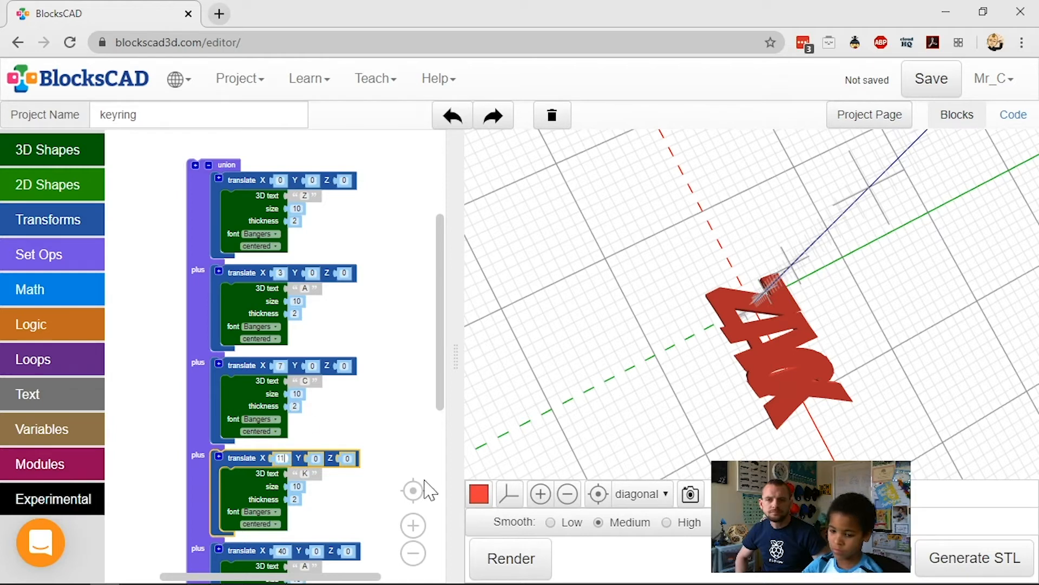
{"action": "left_click", "coordinate": [498, 556]}
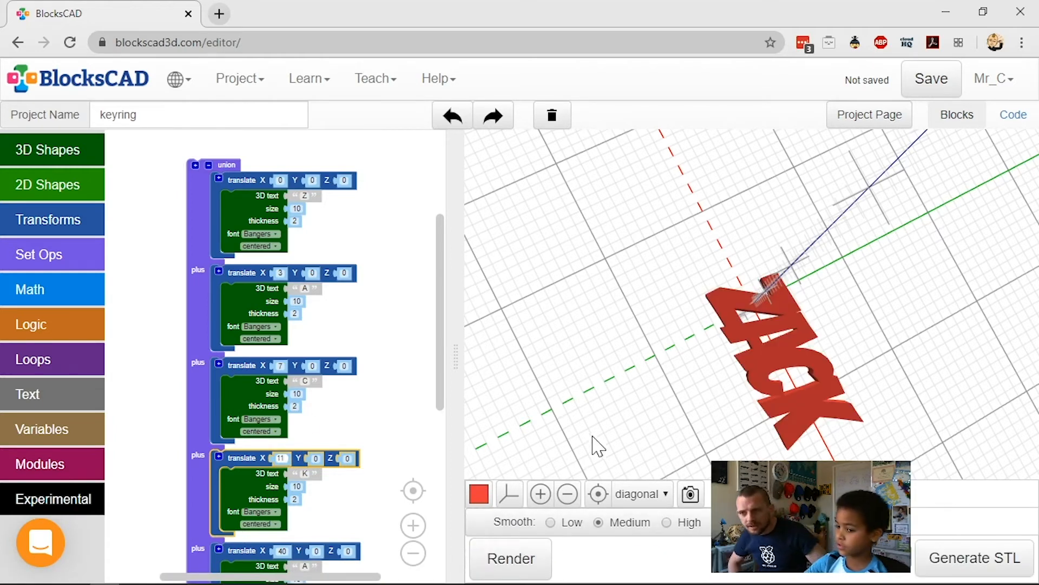
{"action": "left_click_drag", "start_coordinate": [593, 437], "coordinate": [589, 432]}
{"action": "left_click_drag", "start_coordinate": [622, 395], "coordinate": [745, 399]}
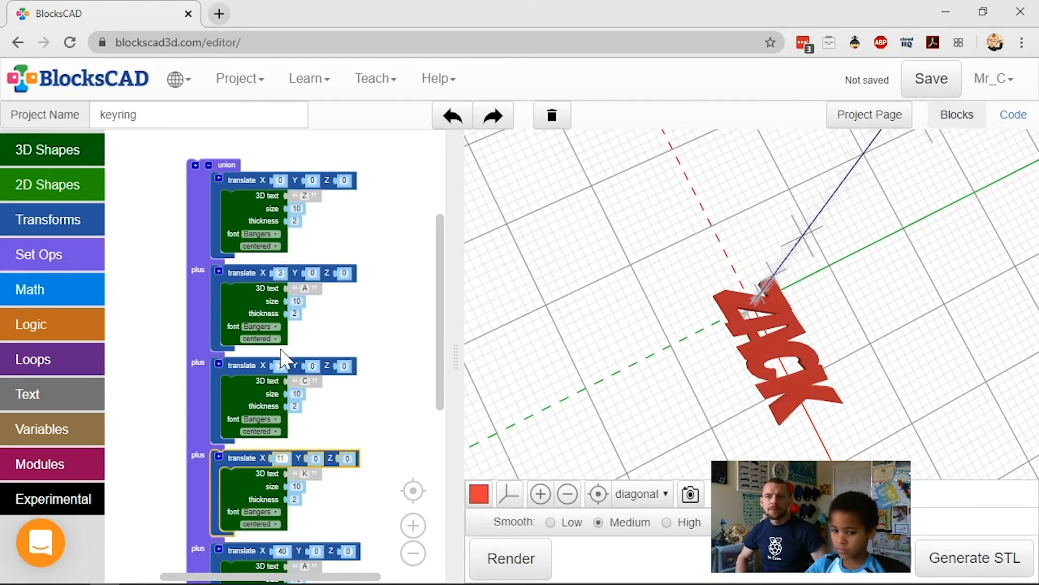
- Try an X offset of 15 for the second A's translate block and render the letters
{"action": "left_click", "coordinate": [282, 550]}
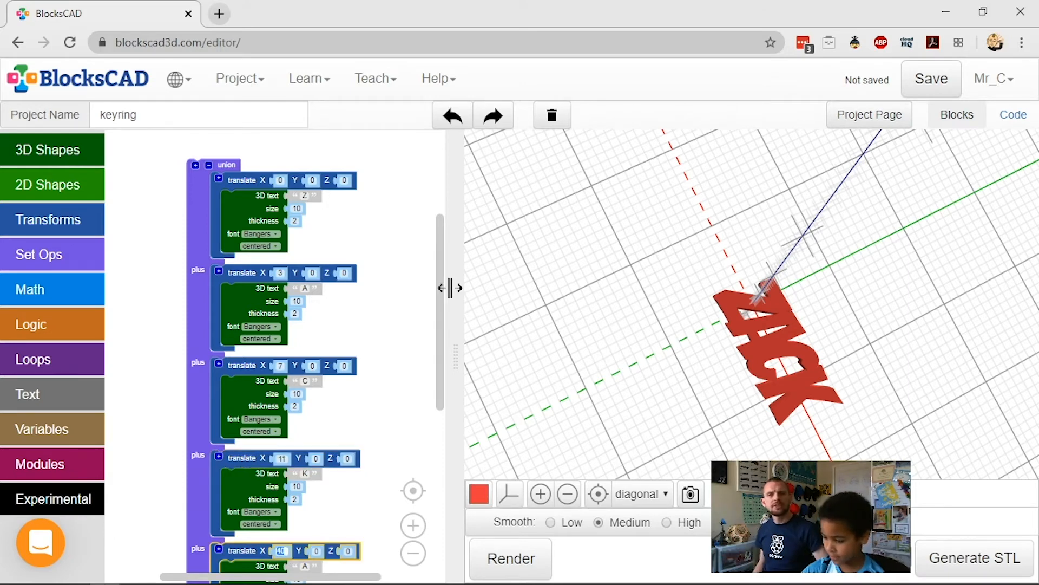
{"action": "key", "text": "BackSpace"}
{"action": "type", "text": "1"}
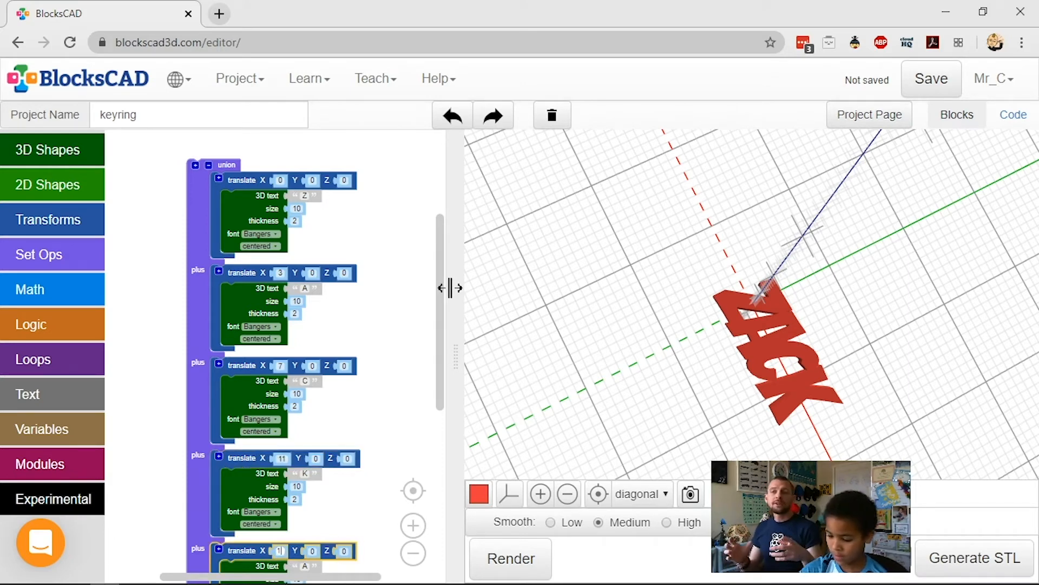
{"action": "type", "text": "4"}
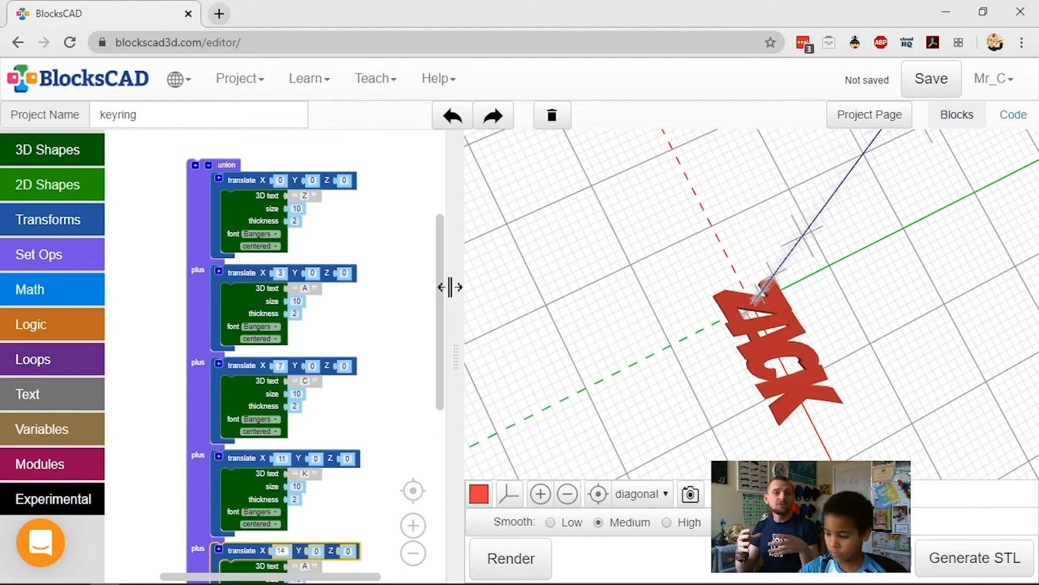
{"action": "key", "text": "BackSpace"}
{"action": "type", "text": "5"}
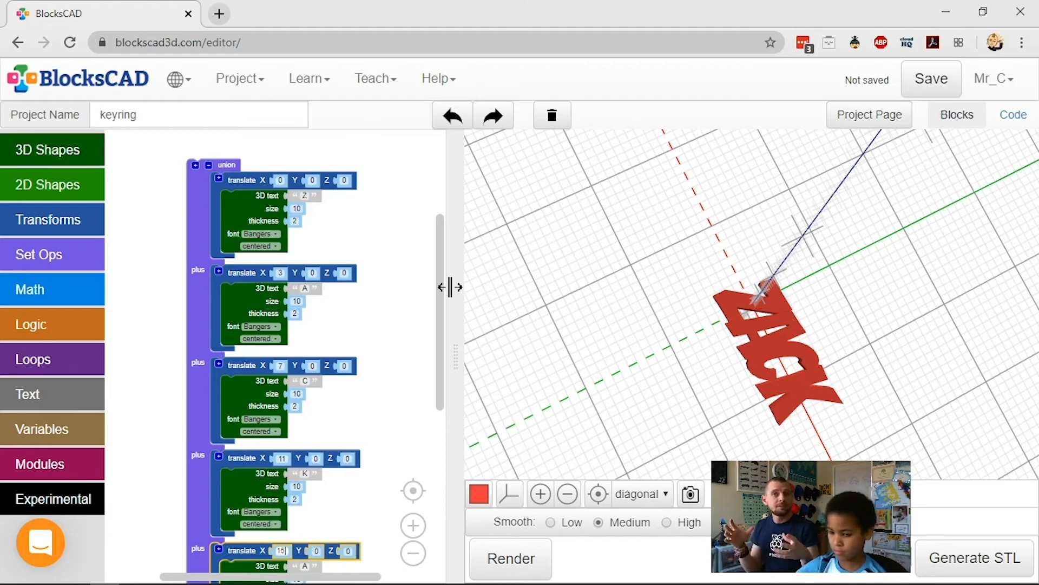
{"action": "left_click", "coordinate": [484, 560]}
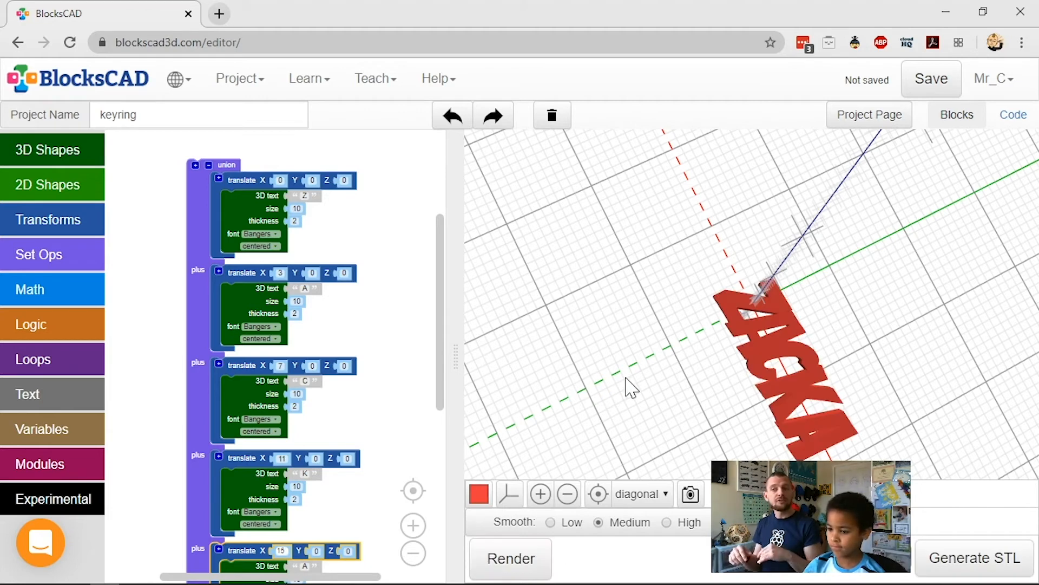
- Save the project, and re-render it with the second A's X offset set to 14
{"action": "key", "text": "ctrl+s"}
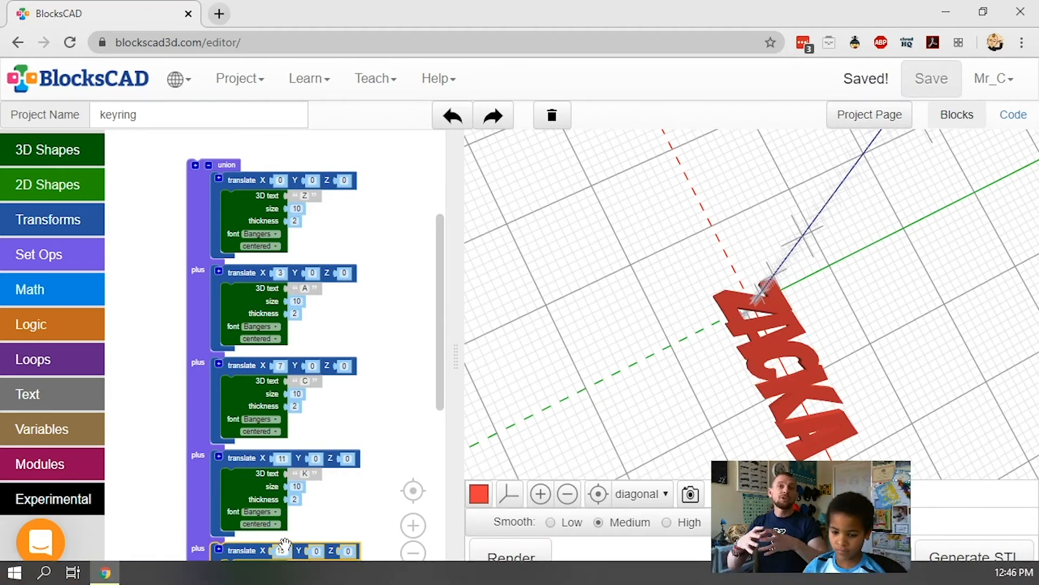
{"action": "double_click", "coordinate": [281, 551]}
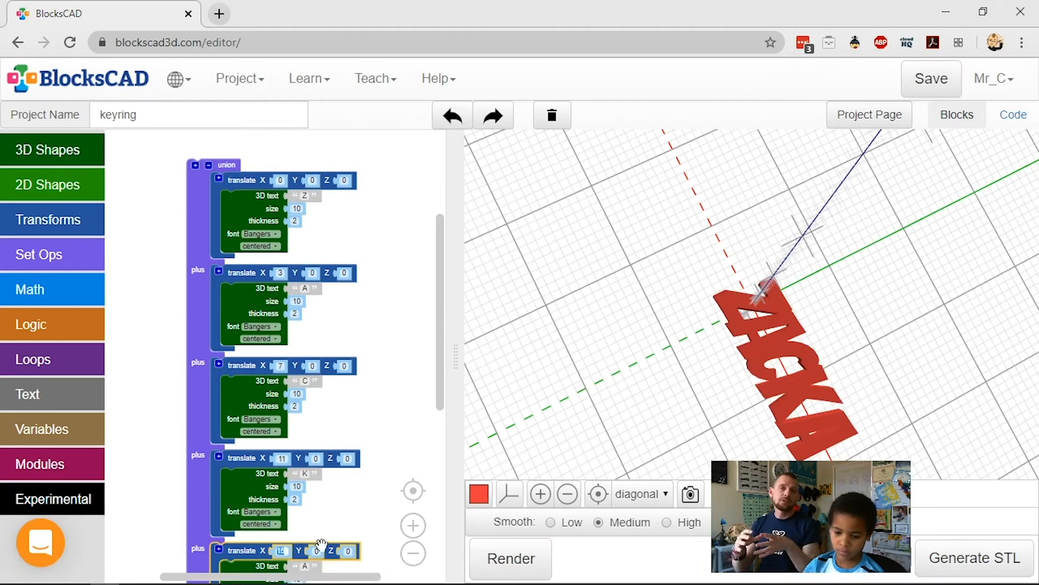
{"action": "type", "text": "1"}
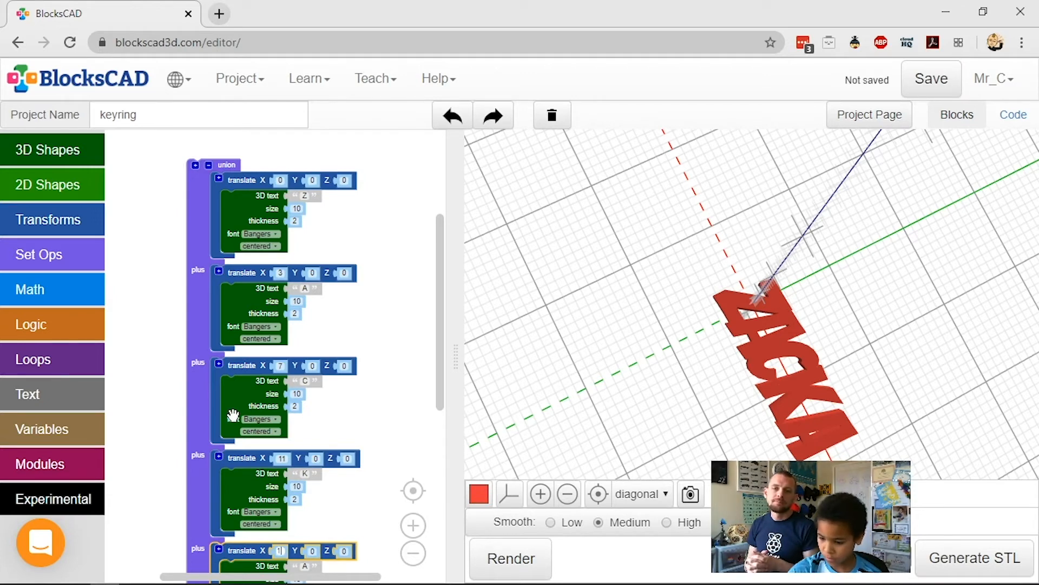
{"action": "type", "text": "4"}
{"action": "left_click", "coordinate": [517, 556]}
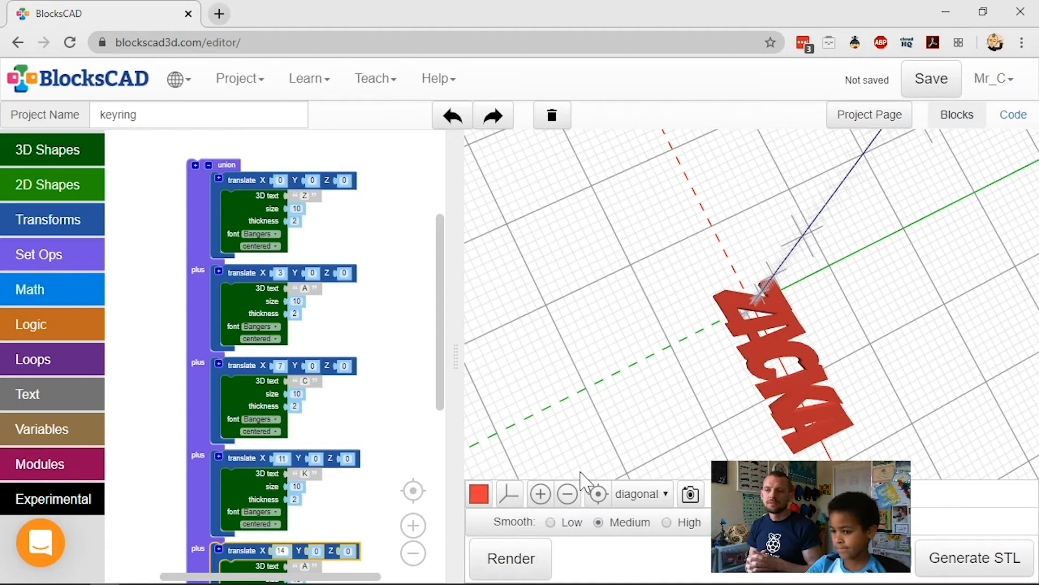
- Set the X offset of the I's translate block to 17 and render the letters to check the spacing
{"action": "scroll", "coordinate": [398, 484], "scroll_direction": "down", "scroll_amount": 1}
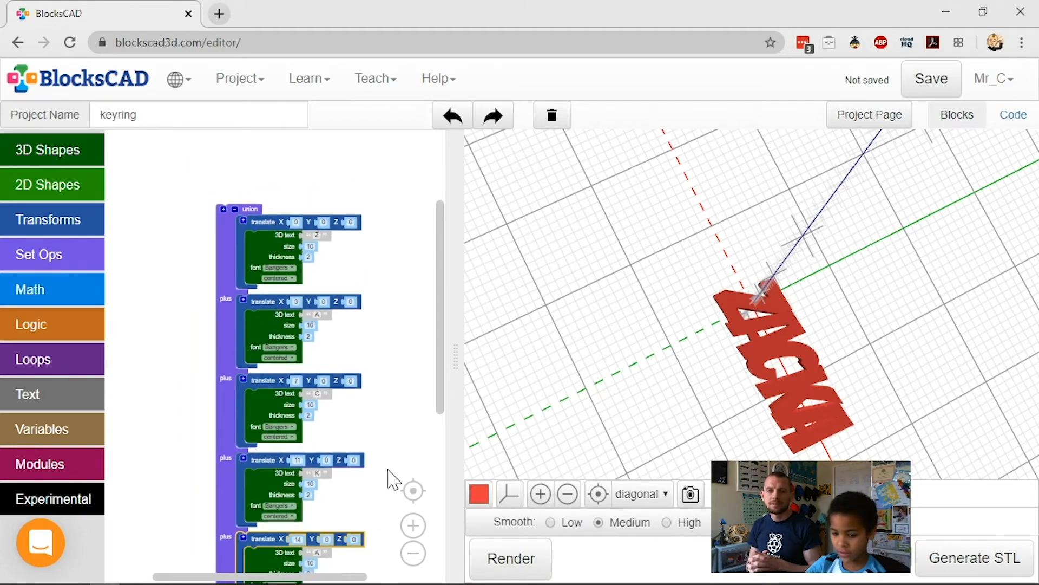
{"action": "left_click_drag", "start_coordinate": [352, 385], "coordinate": [376, 220]}
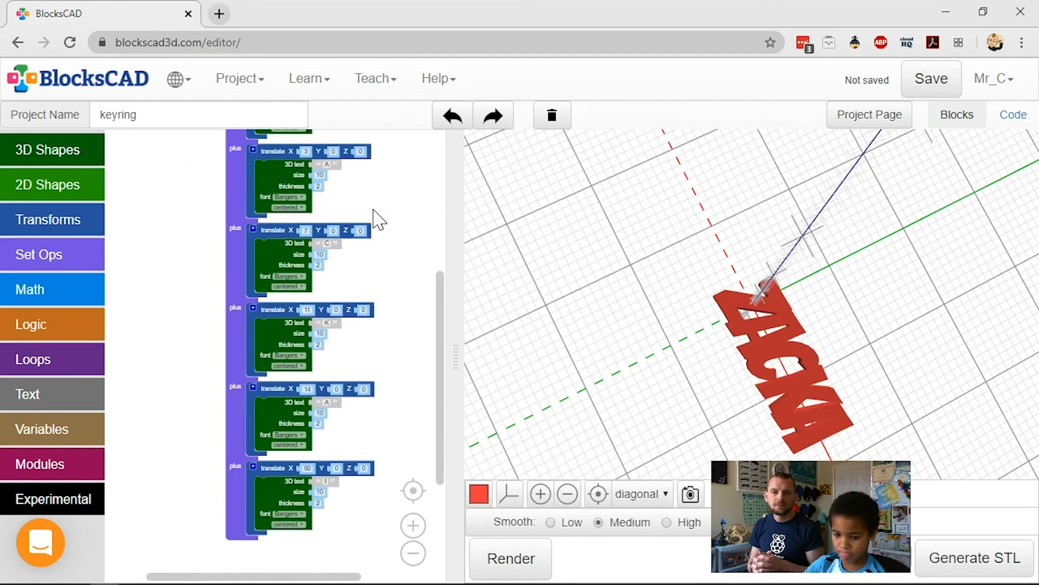
{"action": "left_click", "coordinate": [315, 474]}
{"action": "left_click", "coordinate": [307, 468]}
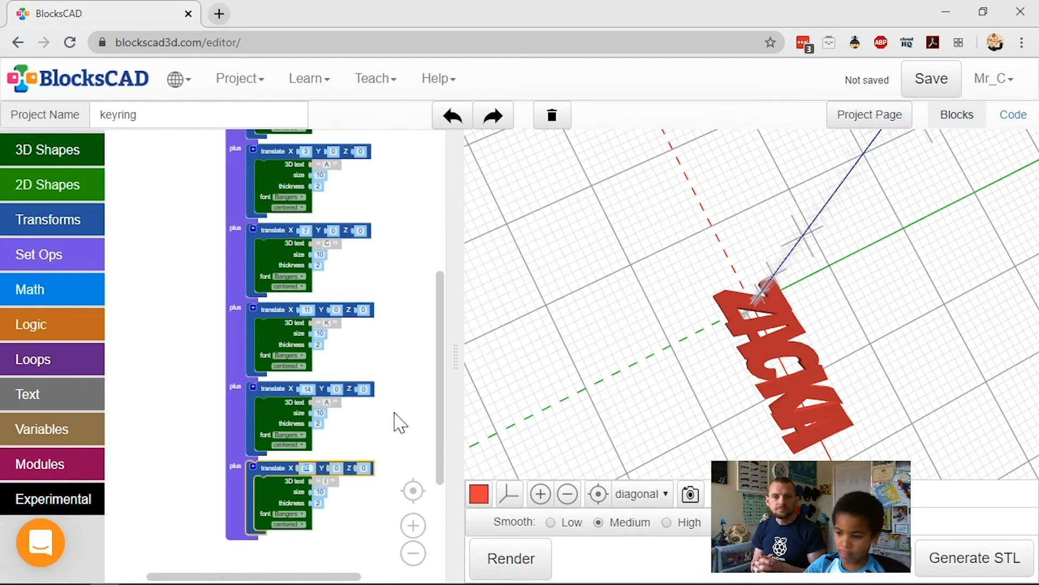
{"action": "key", "text": "BackSpace"}
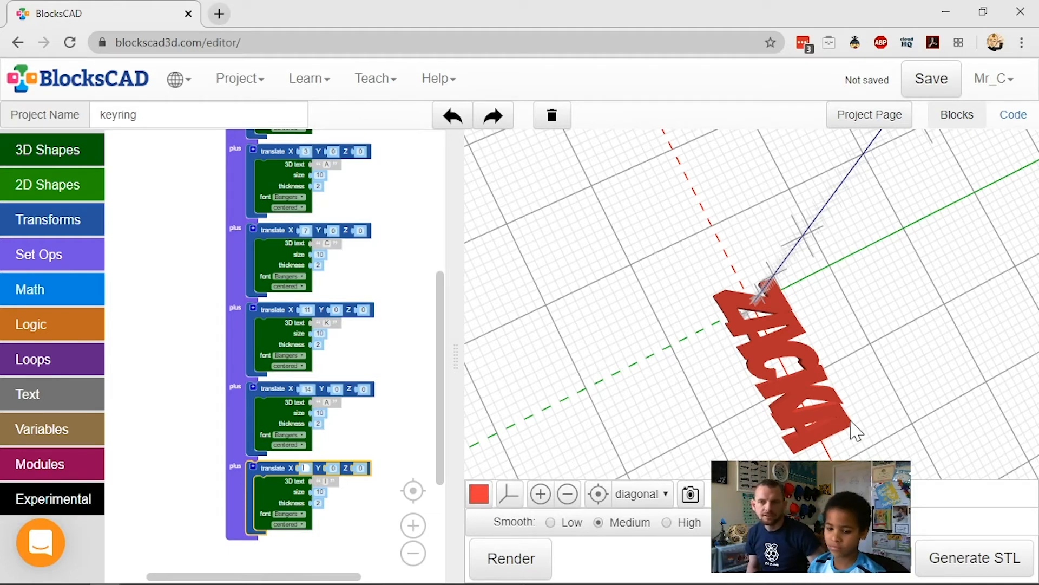
{"action": "type", "text": "7"}
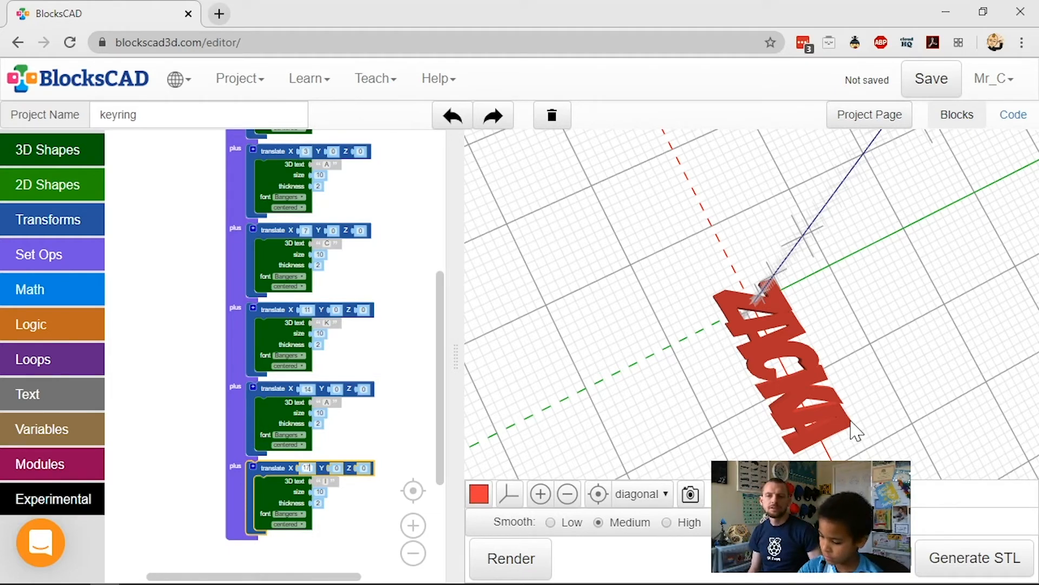
{"action": "left_click", "coordinate": [535, 560]}
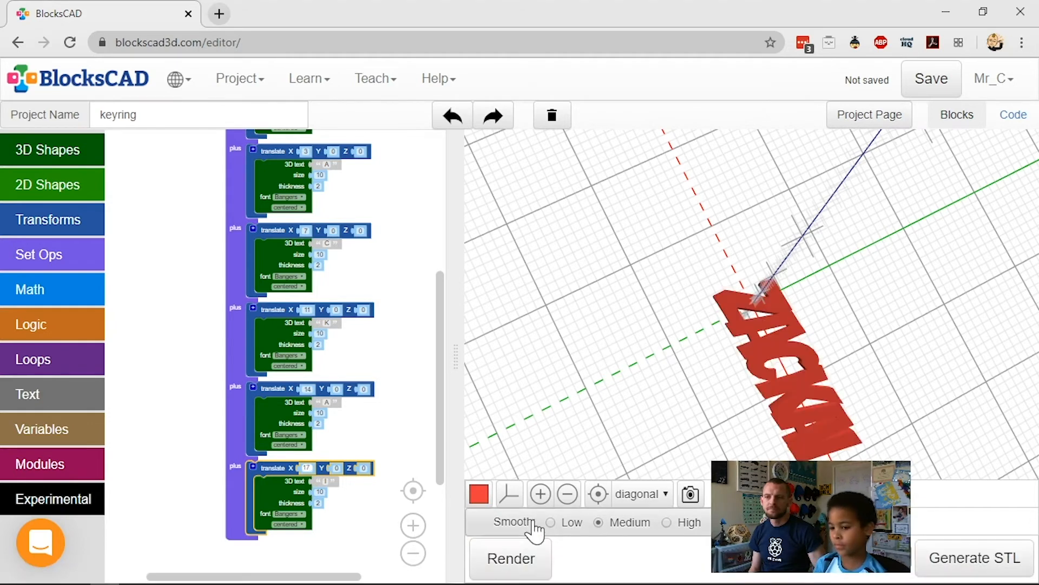
{"action": "left_click_drag", "start_coordinate": [774, 382], "coordinate": [721, 325]}
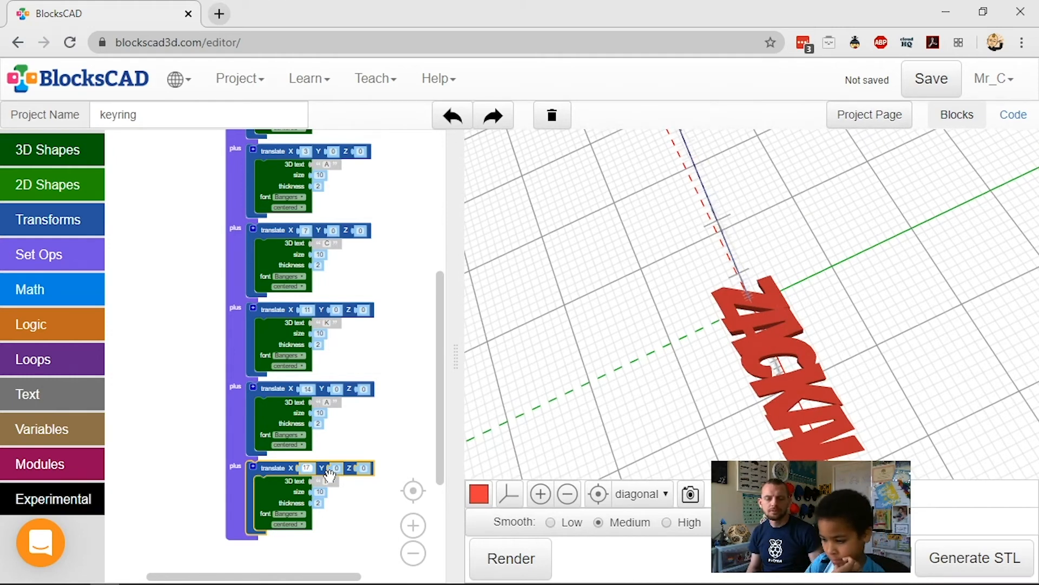
- Re-enter 17 as the X offset in the I's translate block
{"action": "type", "text": "1"}
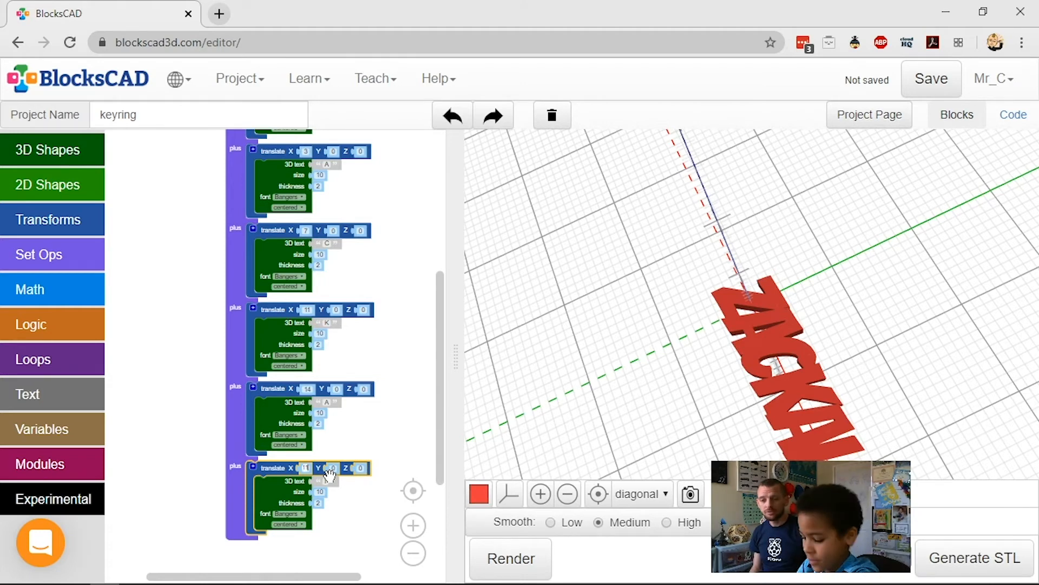
{"action": "type", "text": "17"}
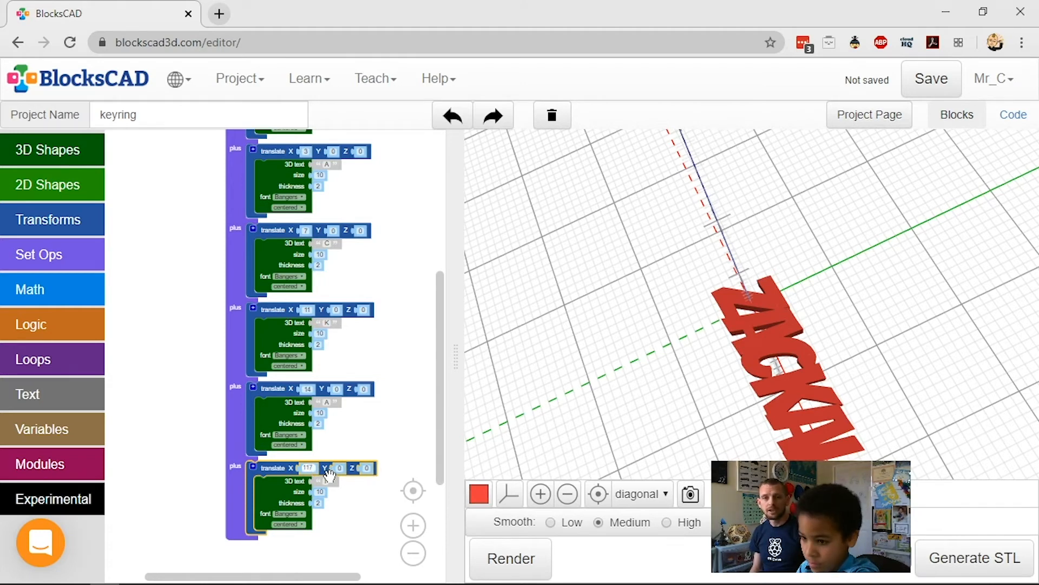
{"action": "key", "text": "BackSpace"}
{"action": "key", "text": "BackSpace"}
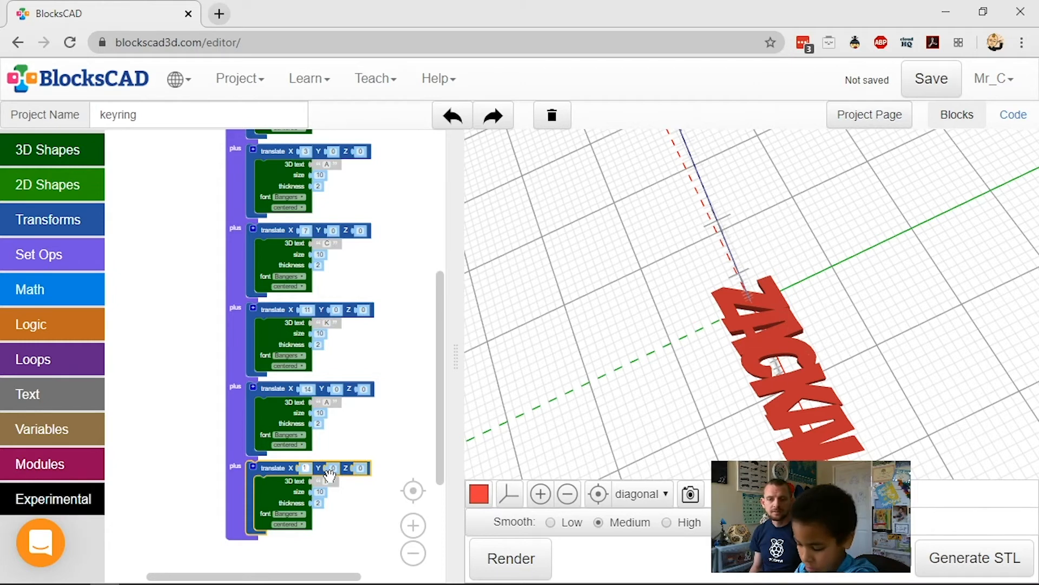
{"action": "type", "text": "7"}
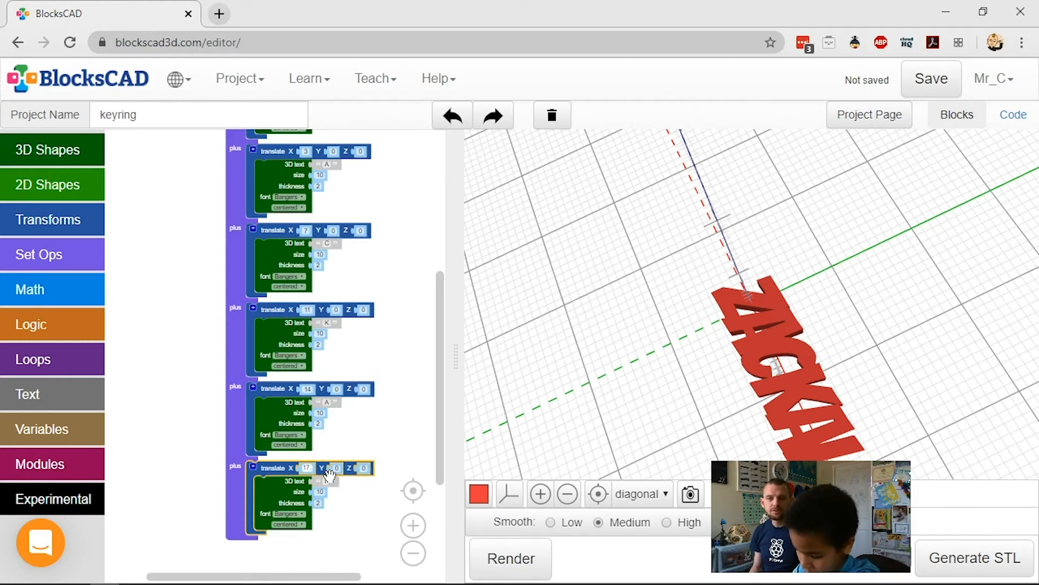
- Try an X offset of 17.5 for the I's translate block, render the letters and inspect the gap beside the I up close
{"action": "type", "text": ".5"}
{"action": "key", "text": "Return"}
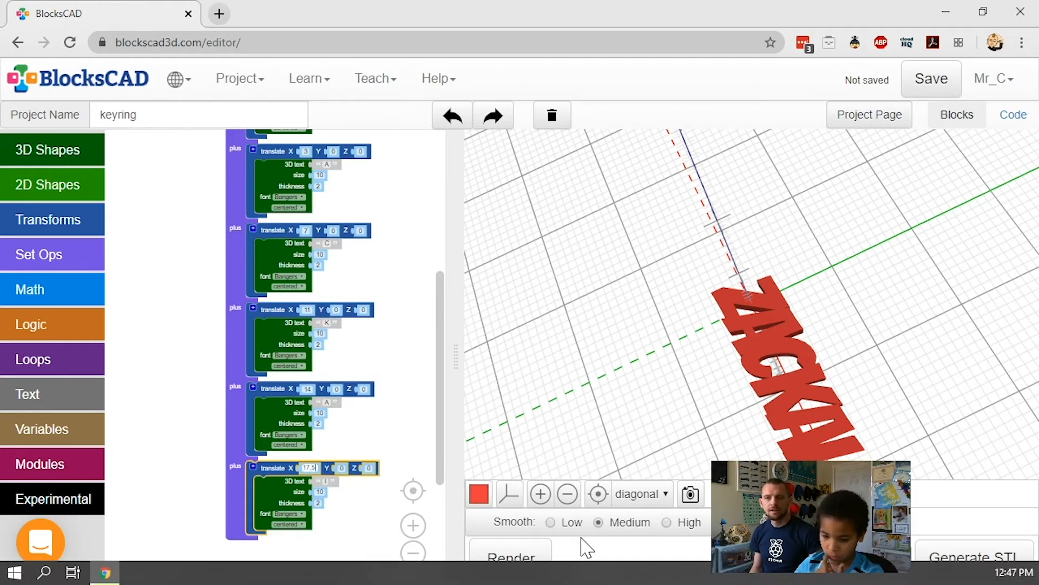
{"action": "left_click", "coordinate": [518, 563]}
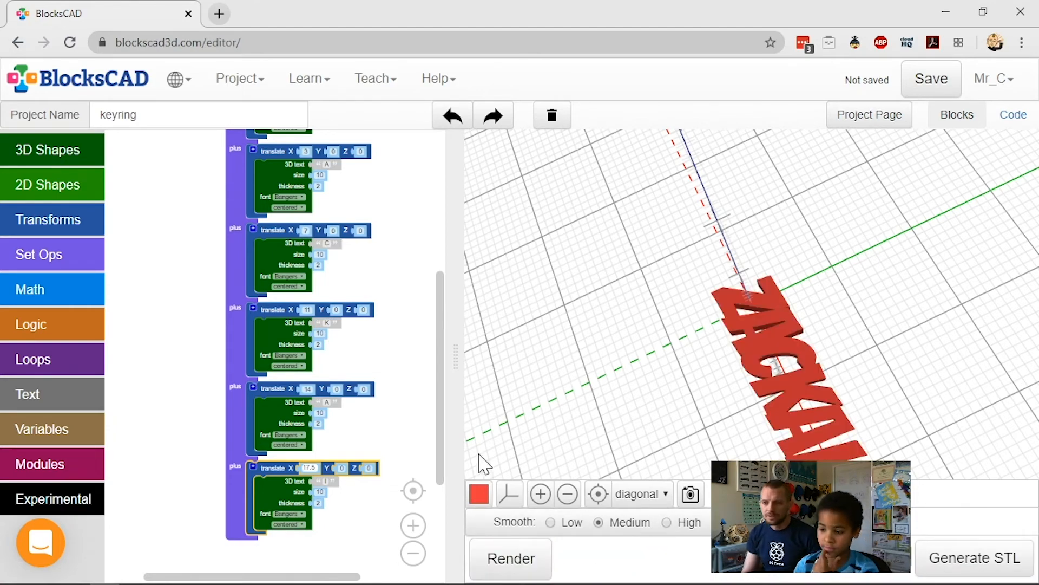
{"action": "scroll", "coordinate": [785, 458], "scroll_direction": "up", "scroll_amount": 1}
{"action": "right_click_drag", "start_coordinate": [761, 446], "coordinate": [669, 128]}
{"action": "scroll", "coordinate": [809, 335], "scroll_direction": "up", "scroll_amount": 2}
{"action": "scroll", "coordinate": [811, 341], "scroll_direction": "up", "scroll_amount": 2}
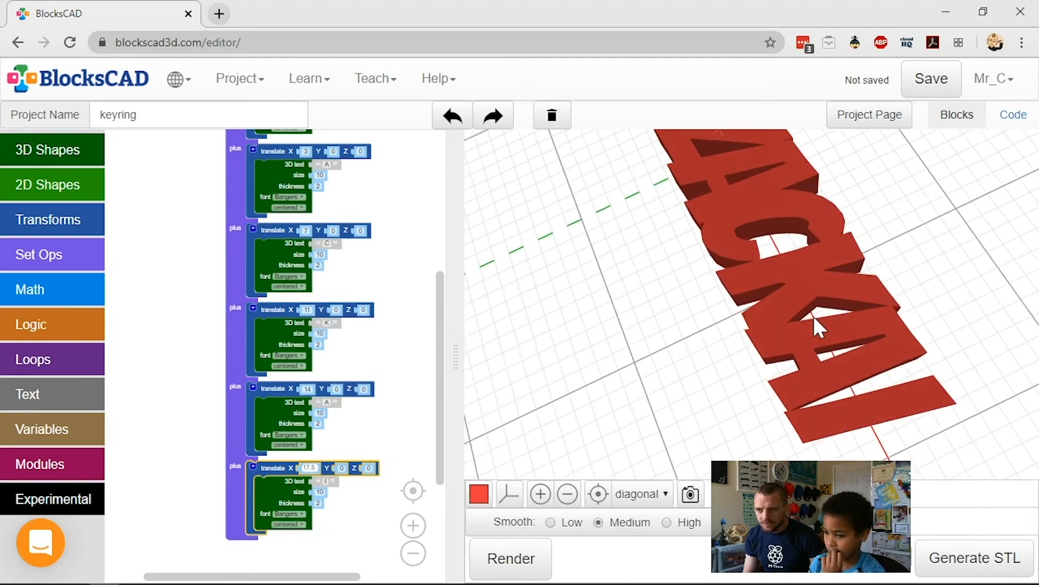
{"action": "left_click_drag", "start_coordinate": [744, 330], "coordinate": [745, 355]}
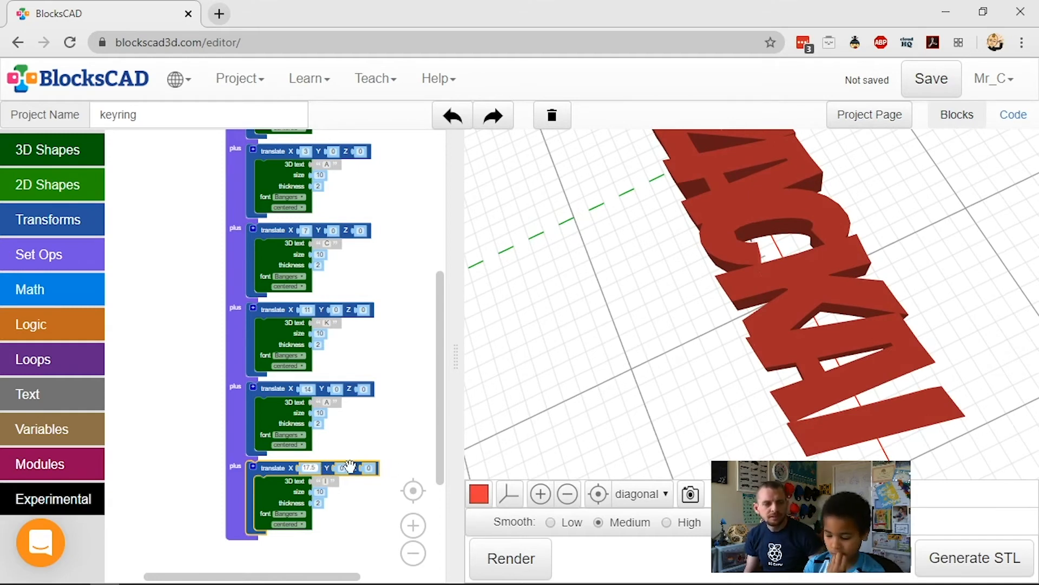
- Set the X offset of the I's translate block to 17.2 and render the letters
{"action": "key", "text": "BackSpace"}
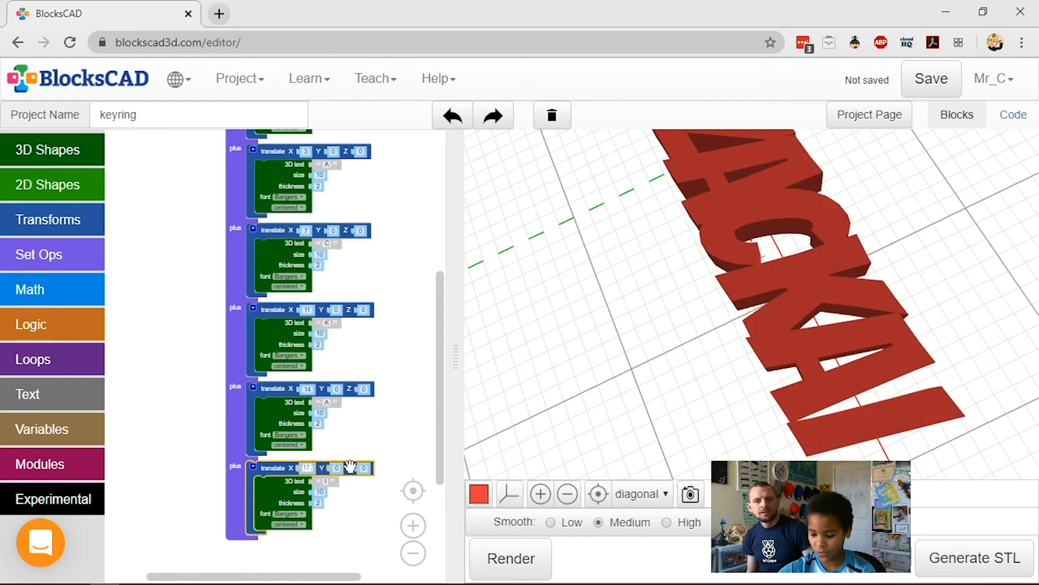
{"action": "type", "text": ".2"}
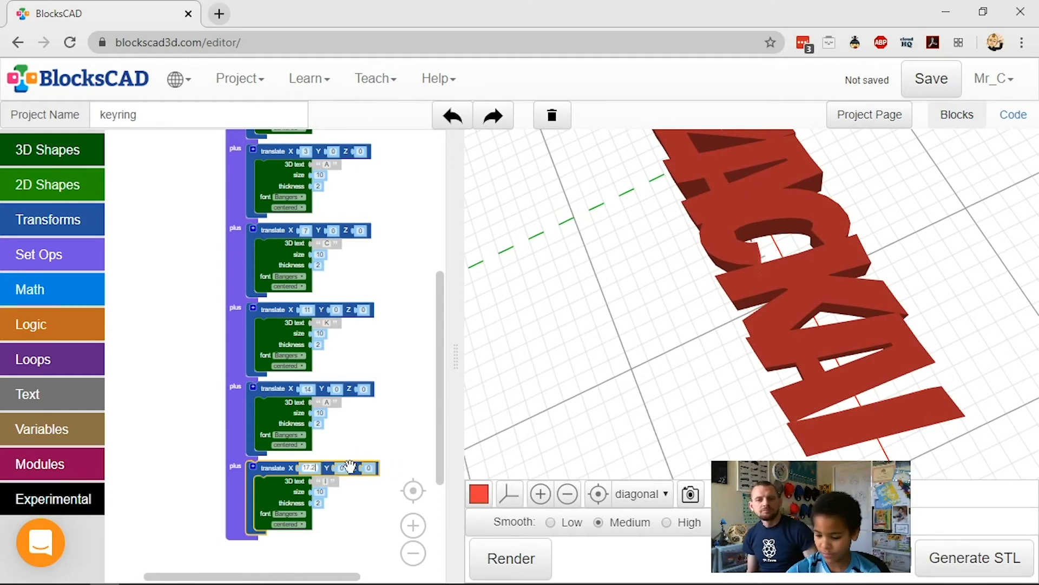
{"action": "left_click", "coordinate": [530, 558]}
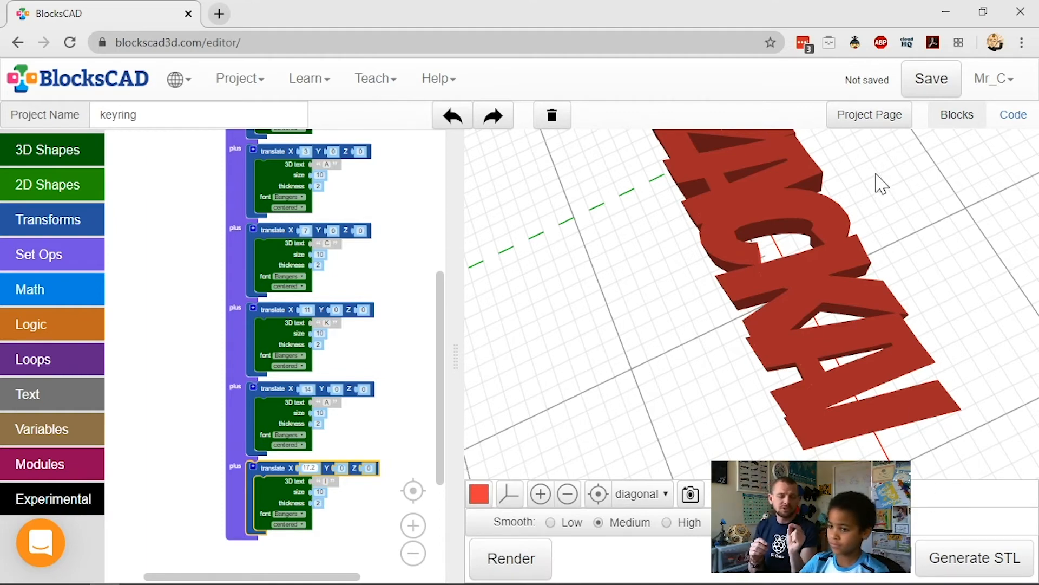
- Examine the rendered letters as a whole from several angles, resetting the 3D view in between
{"action": "left_click_drag", "start_coordinate": [877, 174], "coordinate": [850, 209]}
{"action": "scroll", "coordinate": [854, 217], "scroll_direction": "down", "scroll_amount": 10}
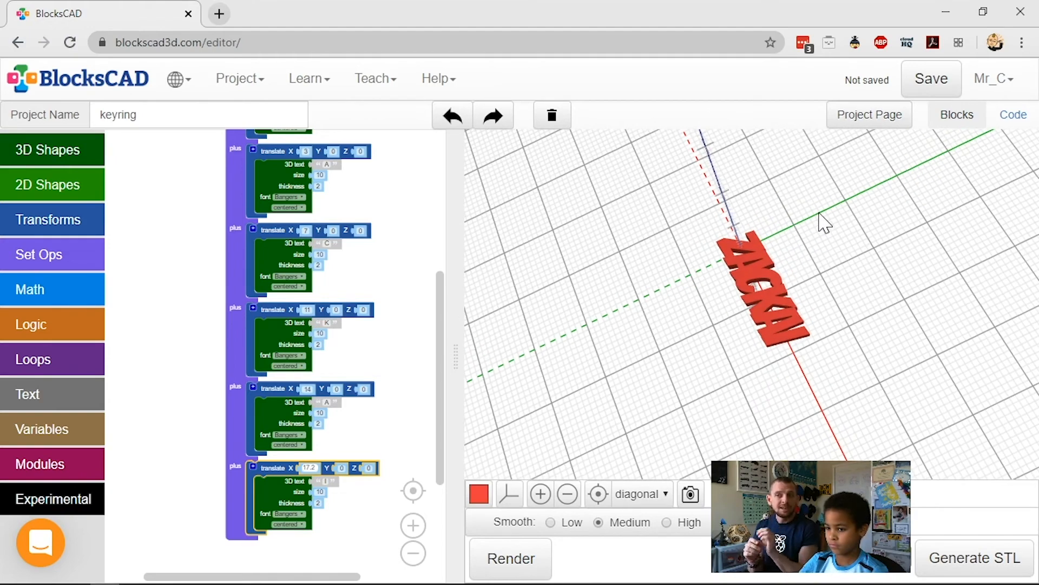
{"action": "scroll", "coordinate": [794, 235], "scroll_direction": "down", "scroll_amount": 3}
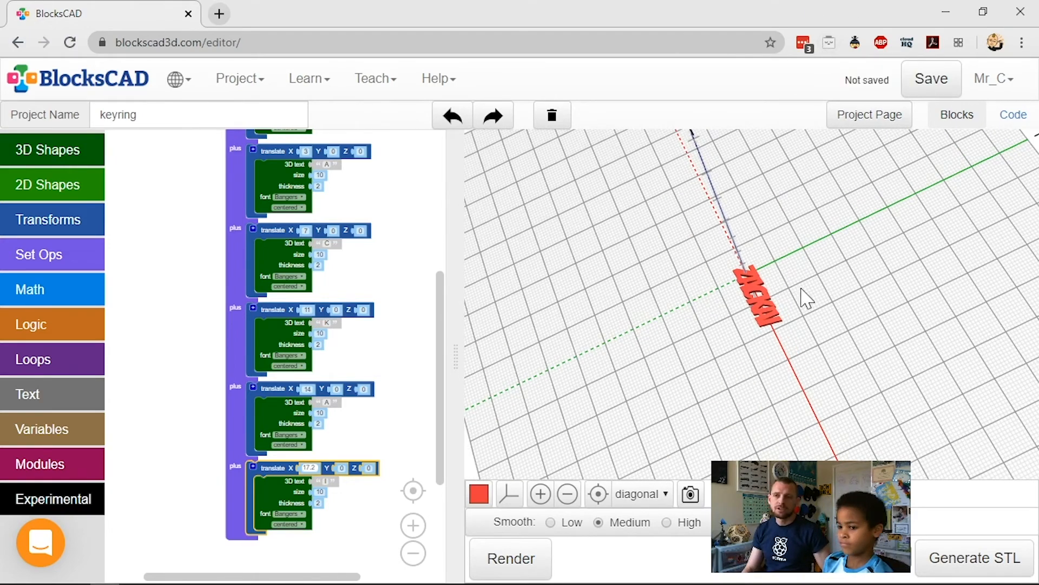
{"action": "left_click_drag", "start_coordinate": [710, 386], "coordinate": [801, 460]}
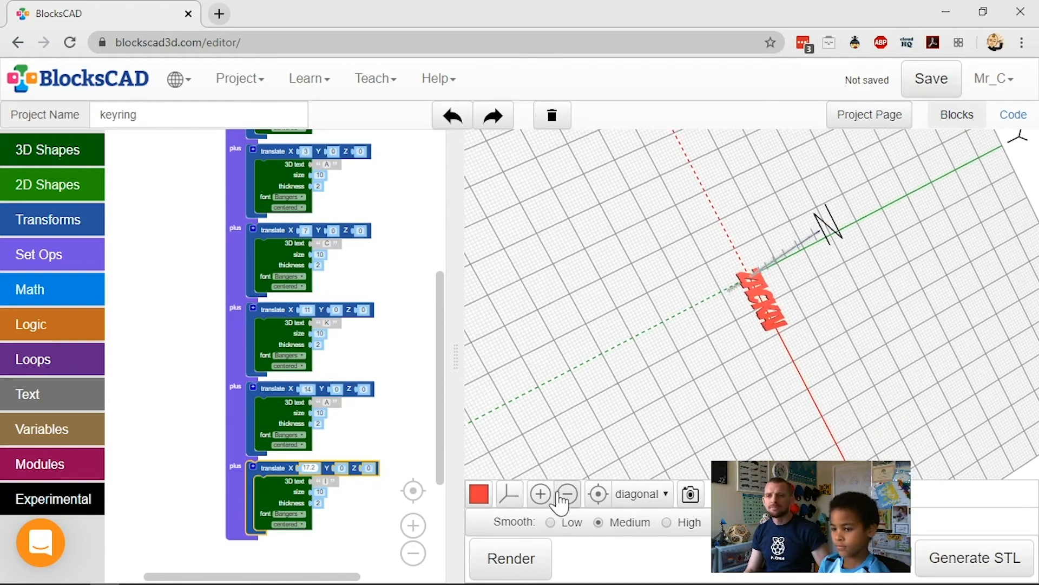
{"action": "left_click", "coordinate": [598, 497]}
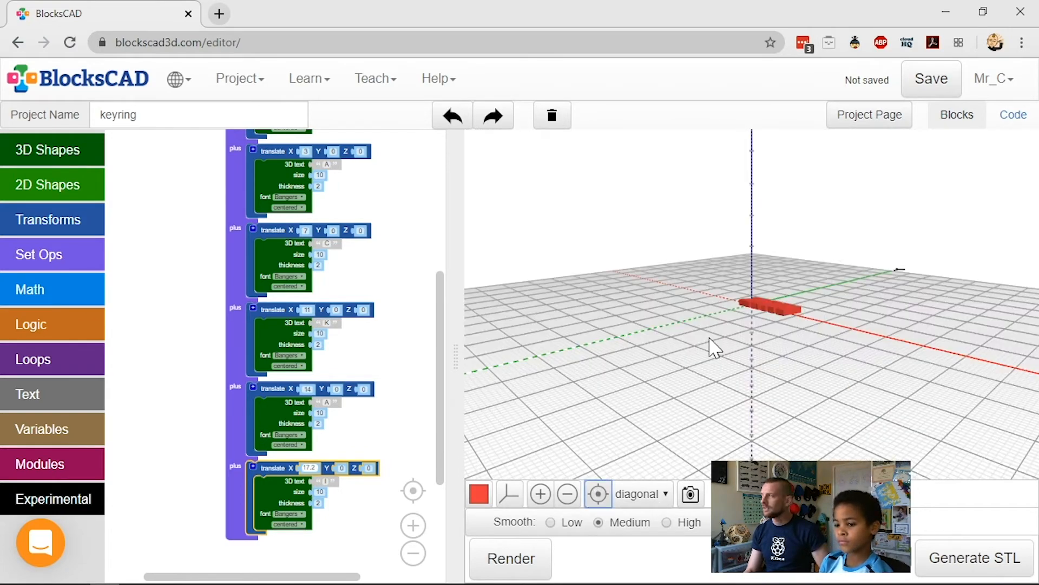
{"action": "left_click_drag", "start_coordinate": [655, 471], "coordinate": [866, 121]}
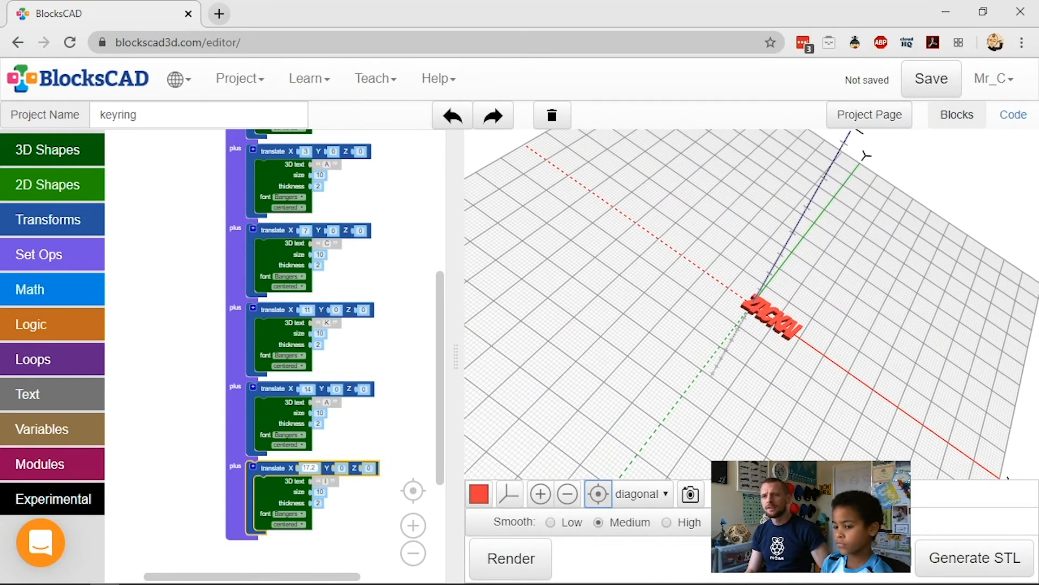
{"action": "left_click_drag", "start_coordinate": [603, 162], "coordinate": [596, 346]}
{"action": "left_click_drag", "start_coordinate": [789, 355], "coordinate": [653, 455]}
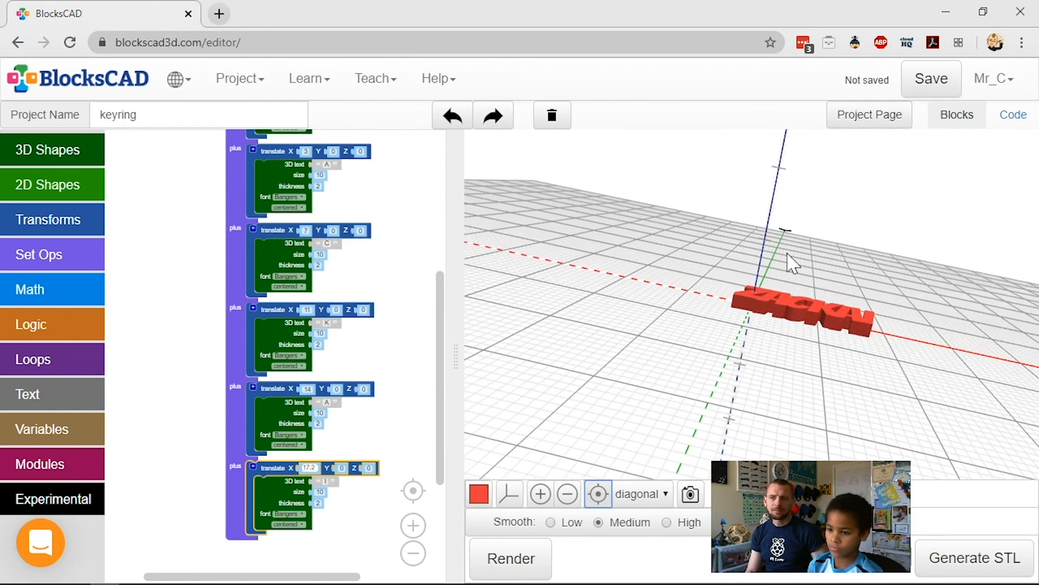
- Set the 3D text thickness to 5 for the Z, 4 for the first A and 2 for the C
{"action": "scroll", "coordinate": [356, 325], "scroll_direction": "up", "scroll_amount": 1}
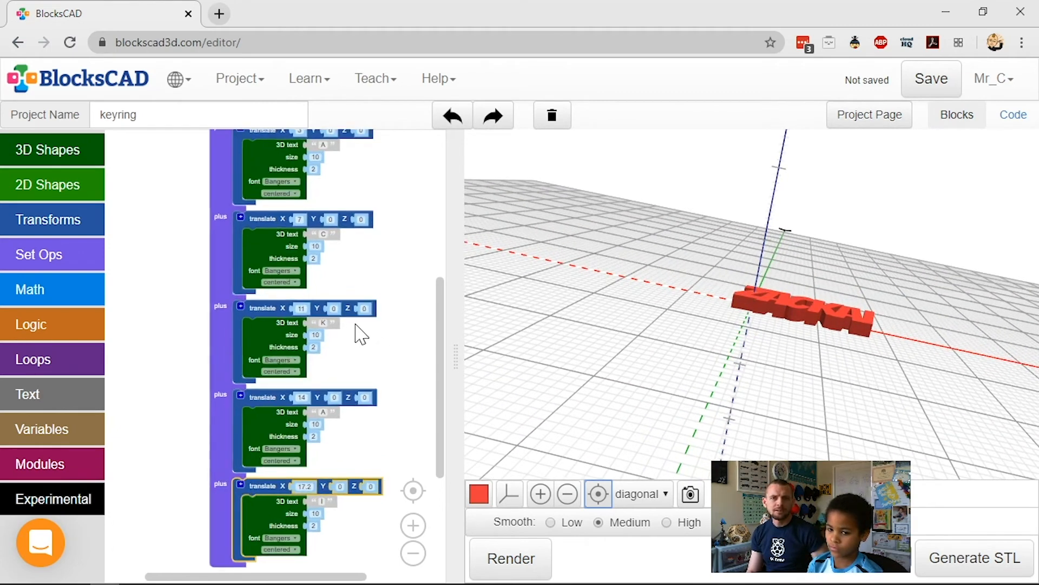
{"action": "scroll", "coordinate": [374, 344], "scroll_direction": "up", "scroll_amount": 1}
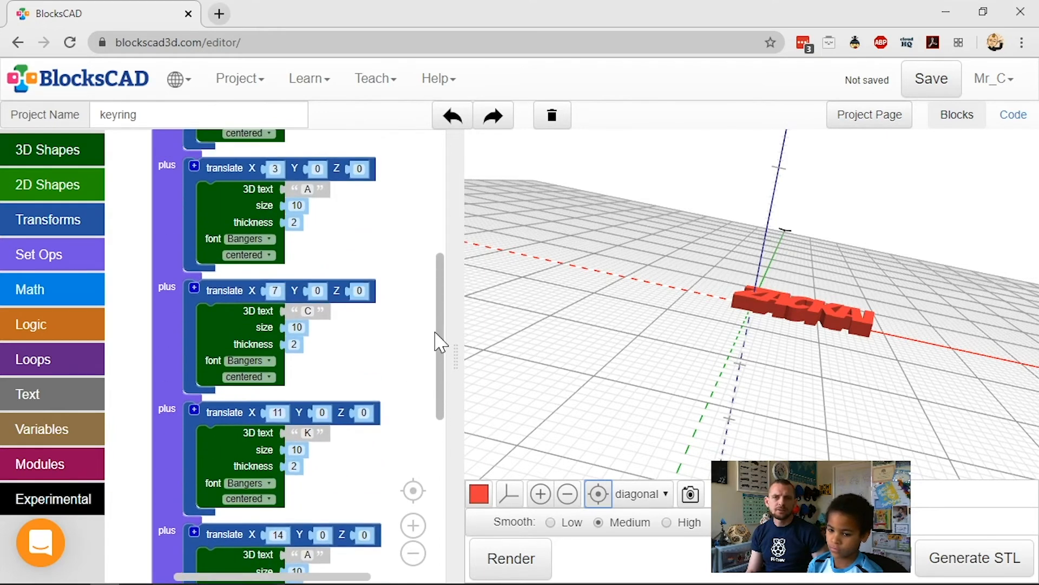
{"action": "left_click_drag", "start_coordinate": [442, 342], "coordinate": [439, 302]}
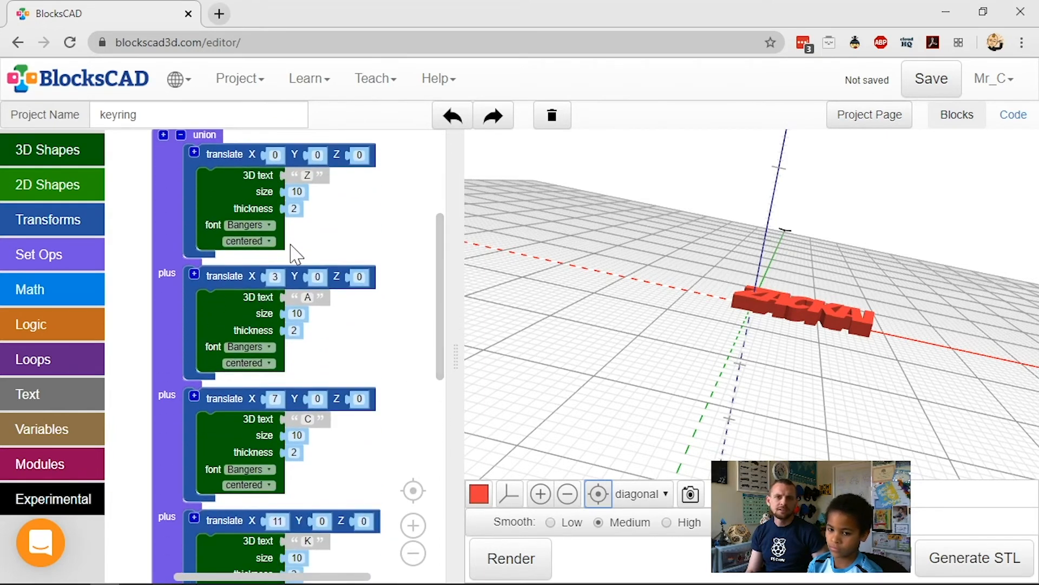
{"action": "left_click", "coordinate": [293, 209]}
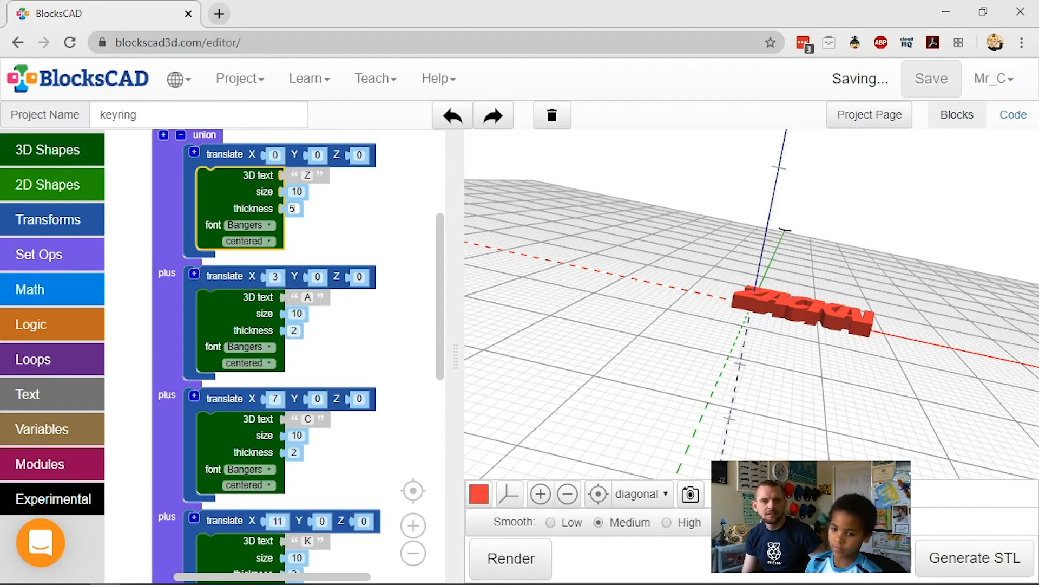
{"action": "left_click", "coordinate": [292, 330]}
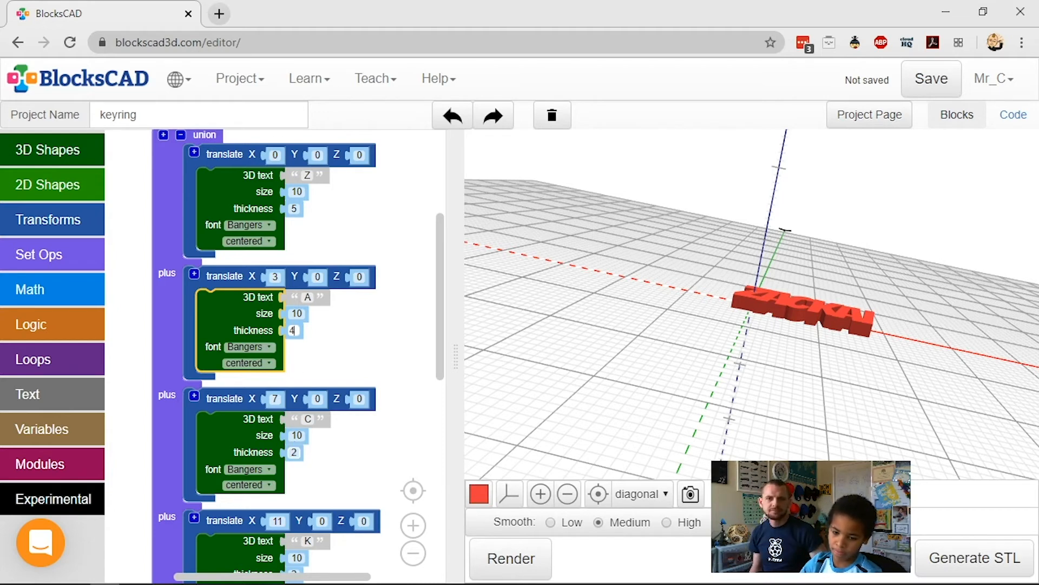
{"action": "left_click", "coordinate": [295, 450]}
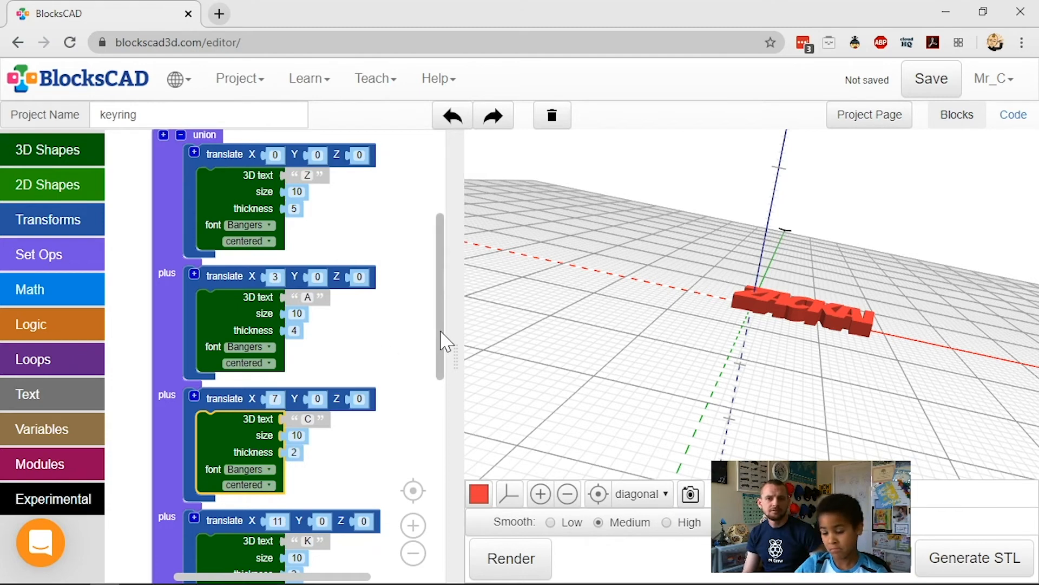
- Set the 3D text thickness to 3 for the K and 2 for the second A
{"action": "left_click_drag", "start_coordinate": [440, 336], "coordinate": [448, 420]}
{"action": "left_click", "coordinate": [293, 354]}
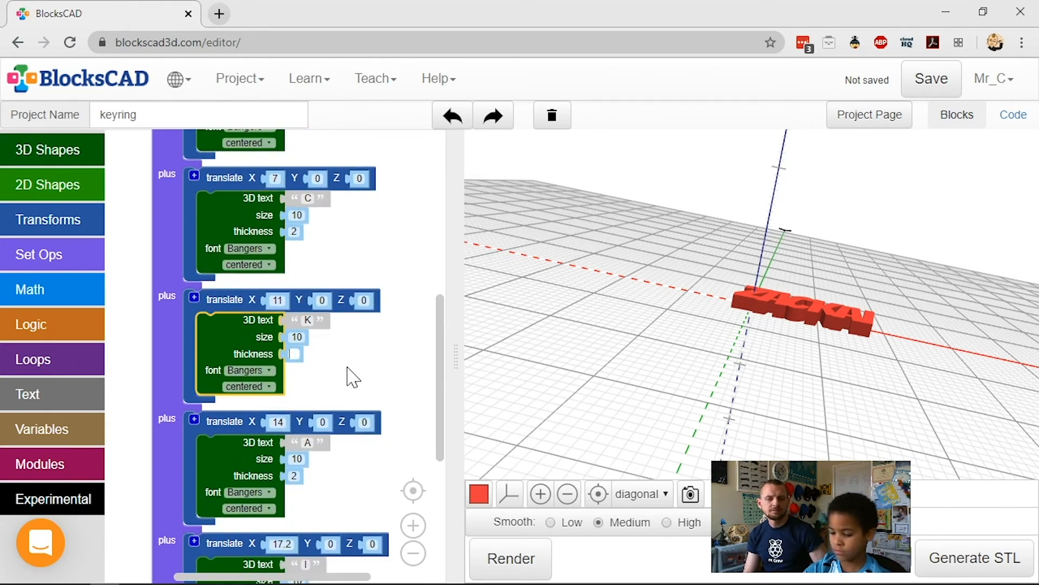
{"action": "key", "text": "Tab"}
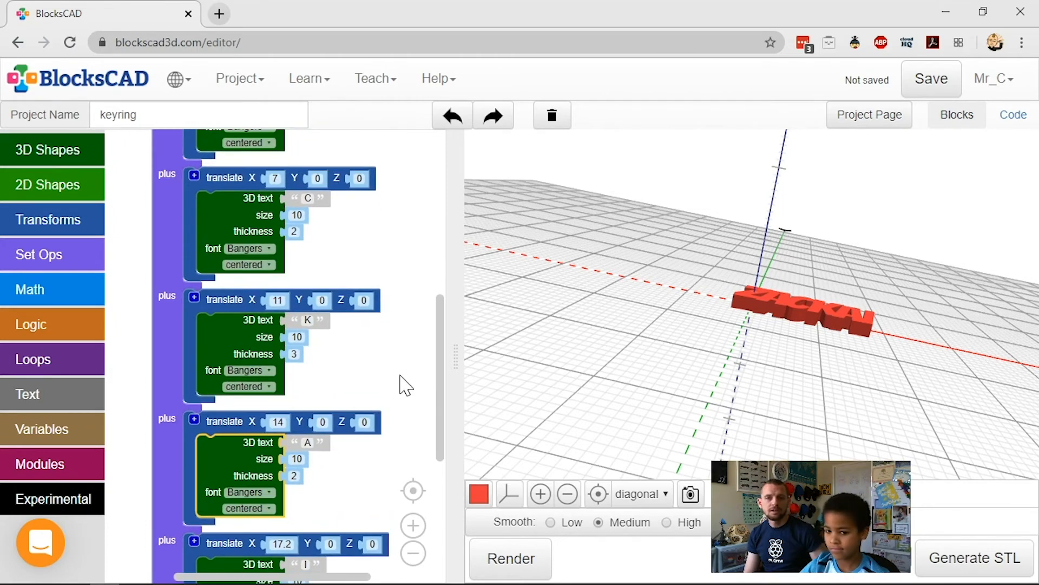
- Set the 3D text thickness of the I to 4
{"action": "left_click_drag", "start_coordinate": [443, 379], "coordinate": [442, 454]}
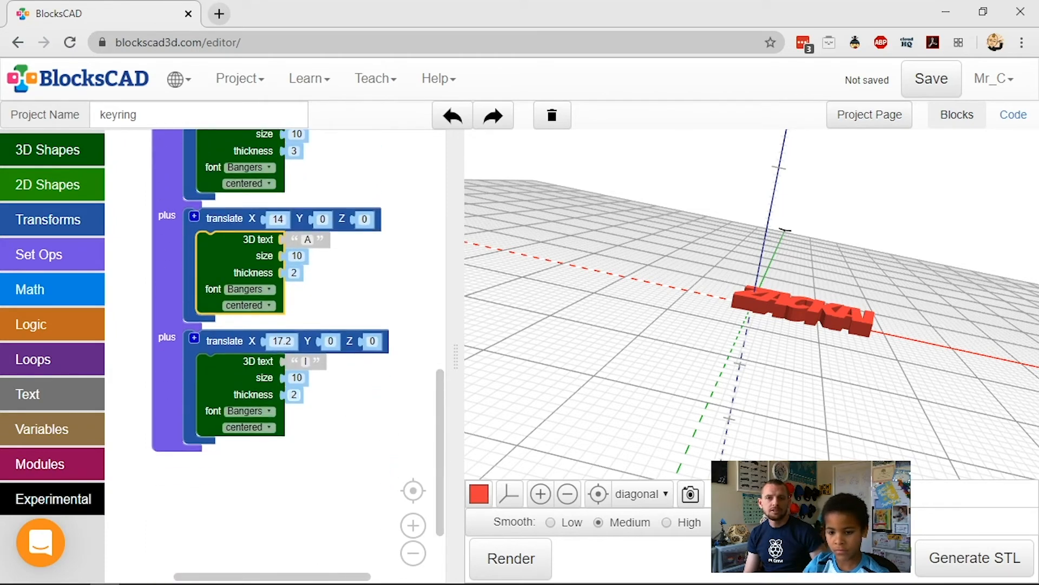
{"action": "left_click", "coordinate": [307, 398]}
{"action": "key", "text": "BackSpace"}
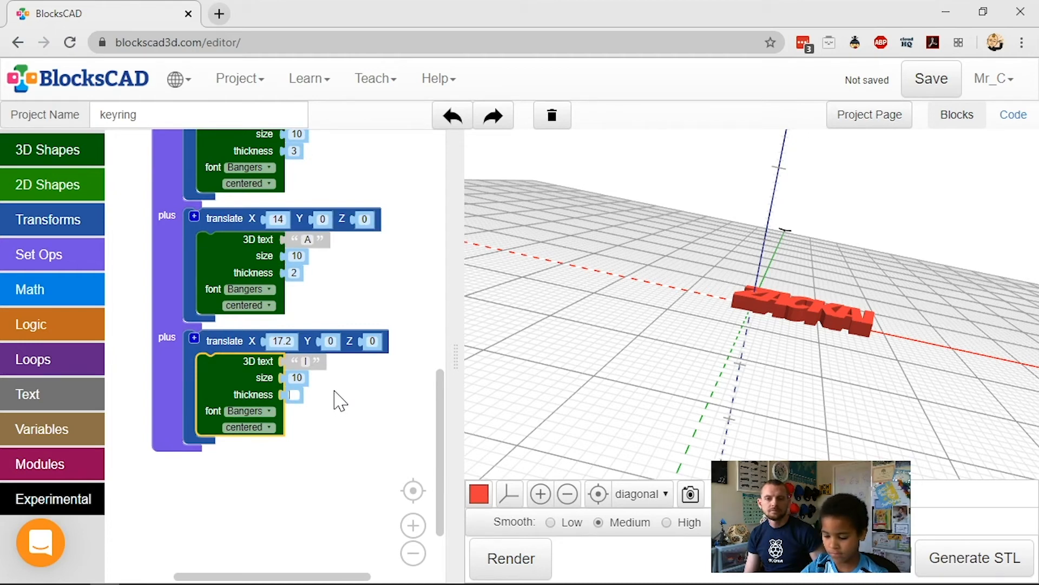
{"action": "type", "text": "4"}
{"action": "left_click", "coordinate": [339, 401]}
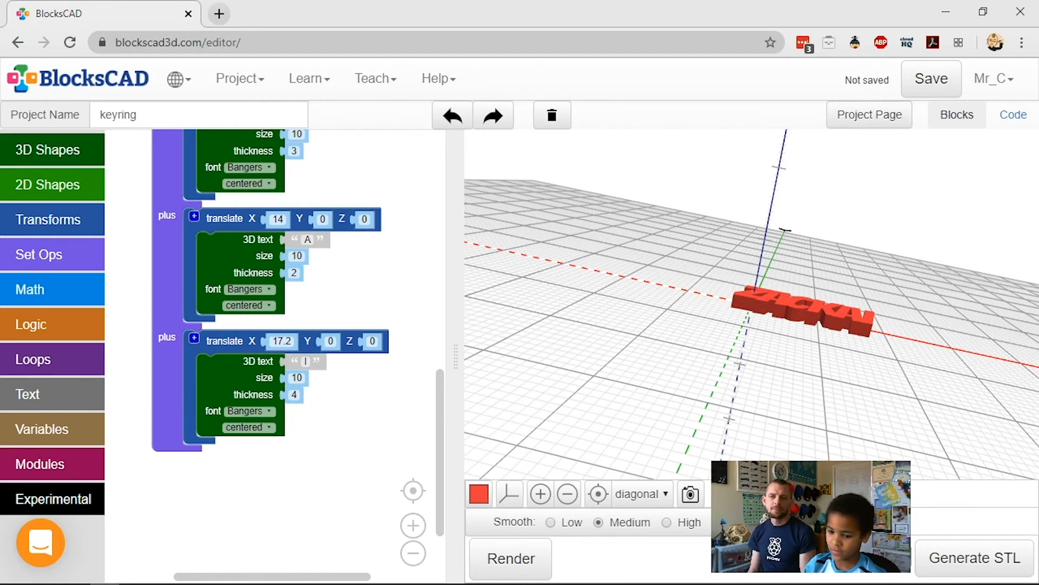
- Render the letters with their varied thicknesses, check the result from several angles and generate the keyring's STL file
{"action": "left_click", "coordinate": [482, 557]}
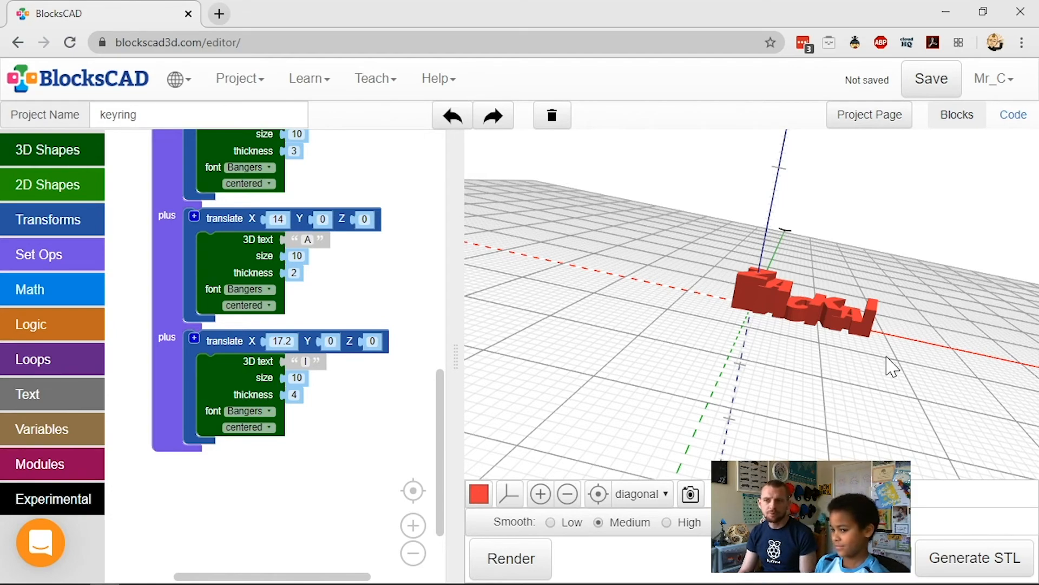
{"action": "left_click_drag", "start_coordinate": [706, 328], "coordinate": [976, 394]}
{"action": "left_click_drag", "start_coordinate": [774, 382], "coordinate": [825, 452]}
{"action": "left_click_drag", "start_coordinate": [849, 399], "coordinate": [913, 374]}
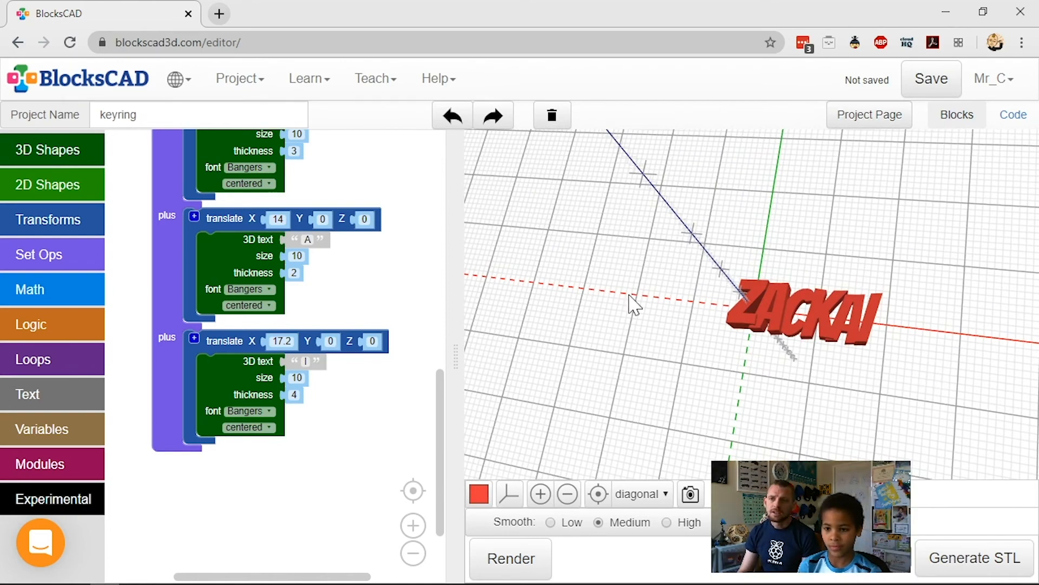
{"action": "left_click_drag", "start_coordinate": [631, 302], "coordinate": [680, 357]}
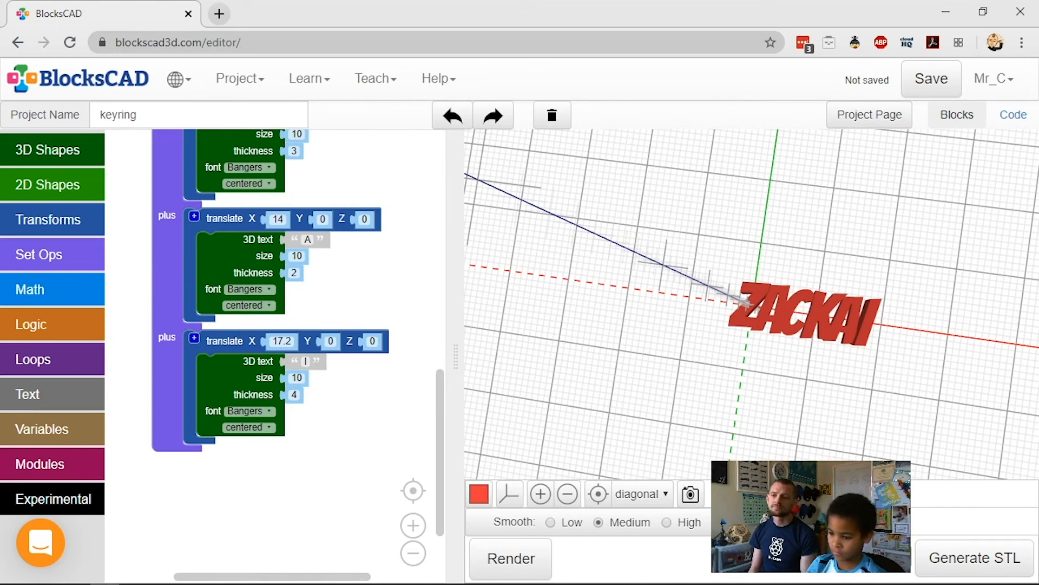
{"action": "left_click", "coordinate": [975, 558]}
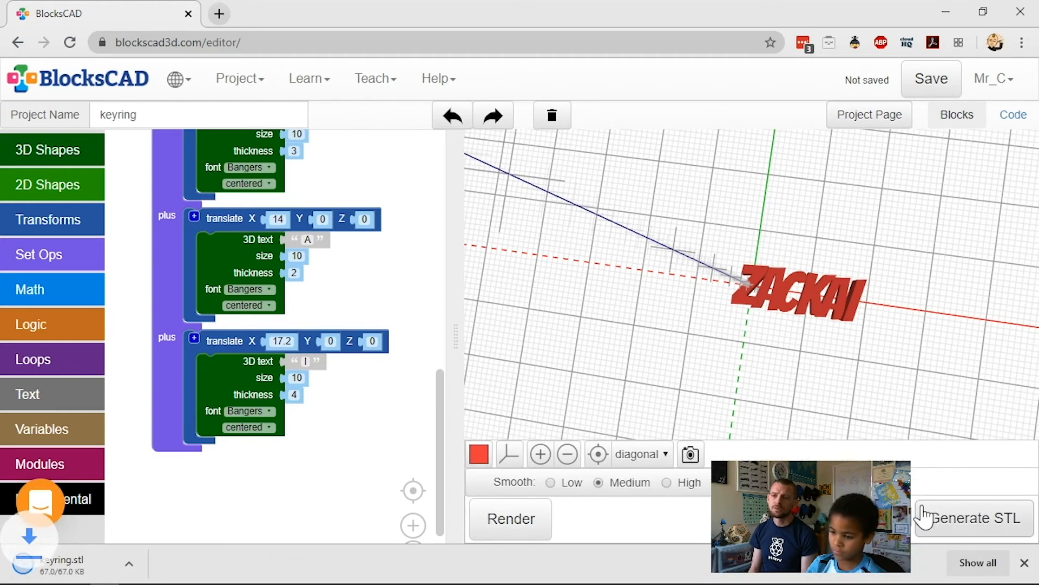